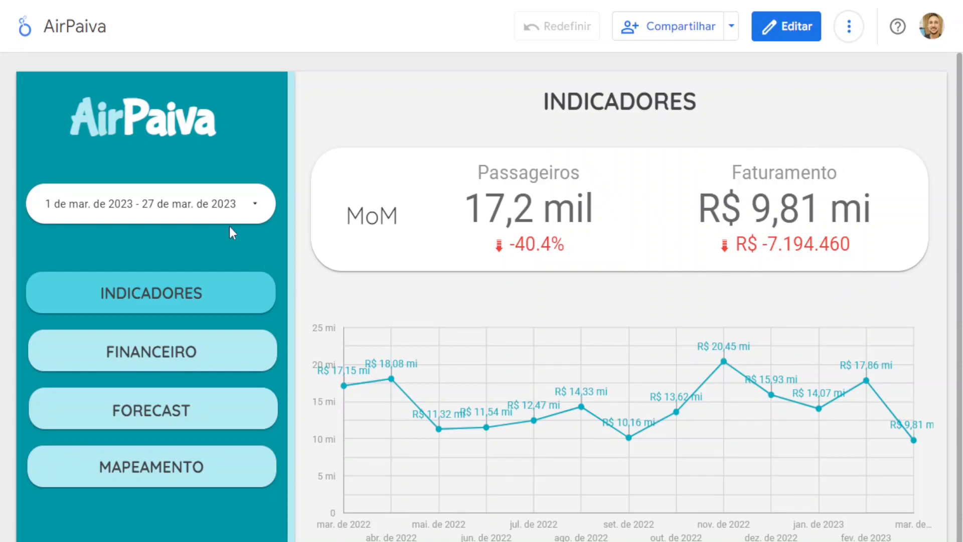
{"action": "left_click", "coordinate": [262, 203]}
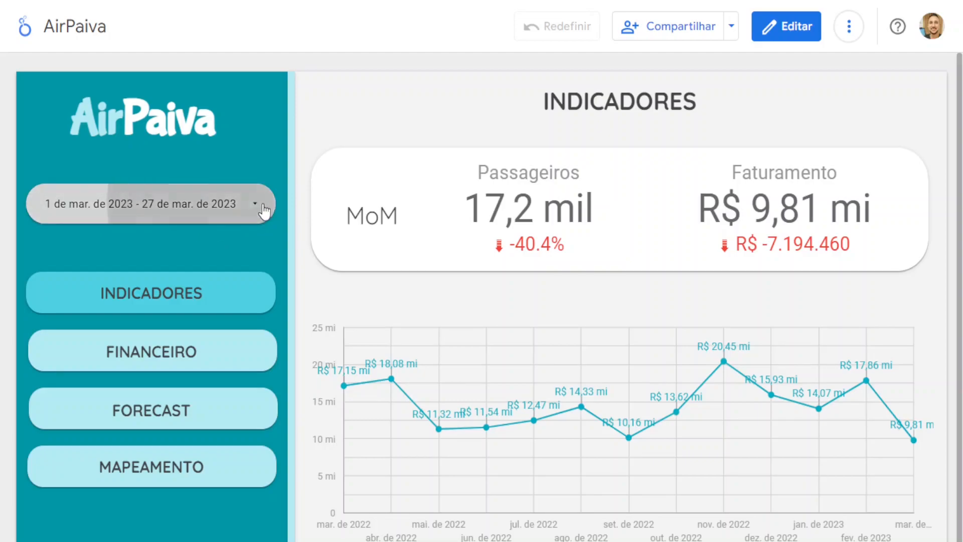
{"action": "left_click", "coordinate": [319, 155]}
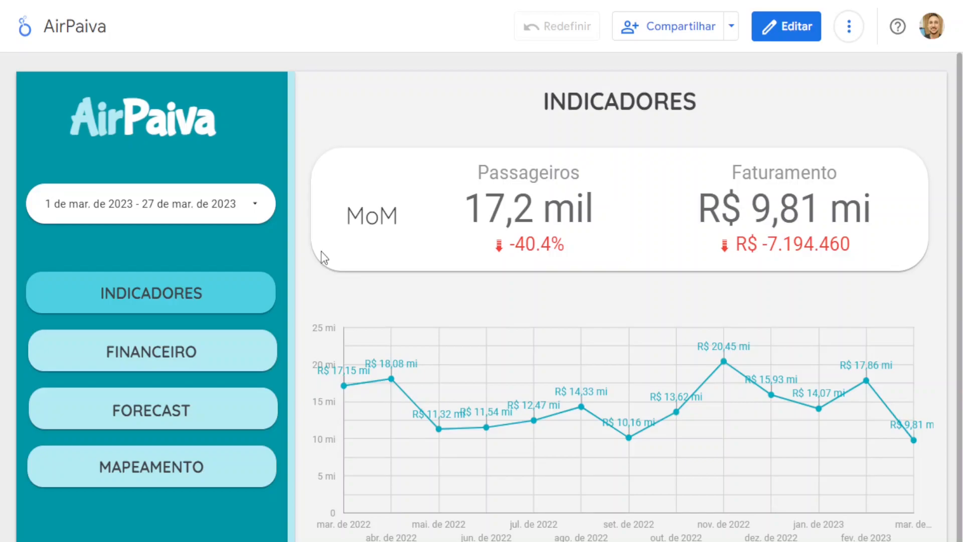
{"action": "left_click", "coordinate": [489, 47]}
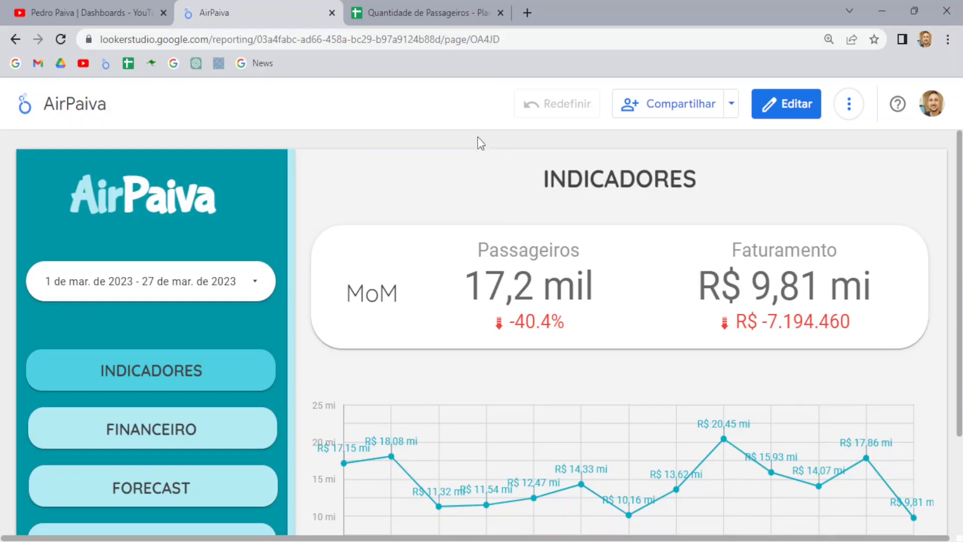
- Switch to the Quantidade de Passageiros spreadsheet in Google Sheets and look up its option for making a copy
{"action": "left_click", "coordinate": [438, 6]}
{"action": "left_click", "coordinate": [176, 318]}
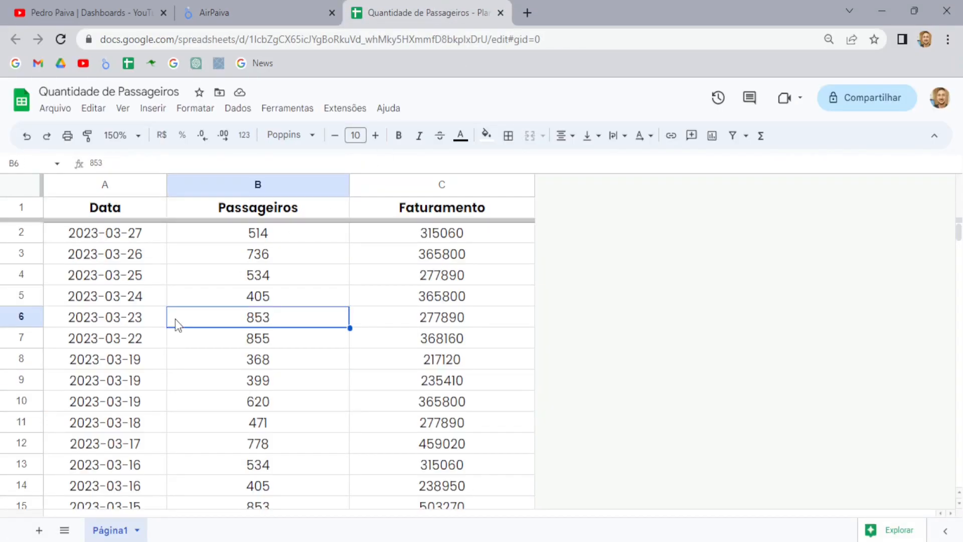
{"action": "left_click", "coordinate": [56, 109]}
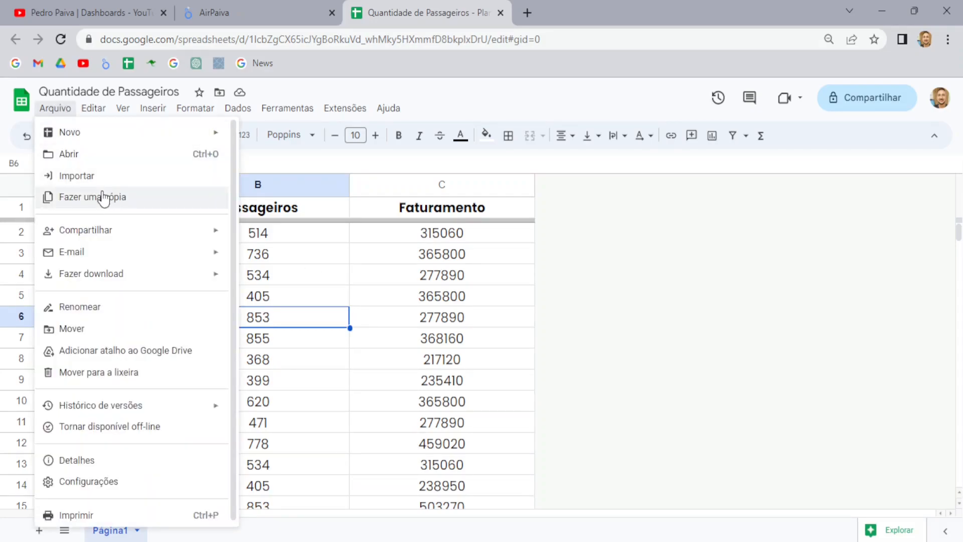
{"action": "left_click", "coordinate": [370, 279]}
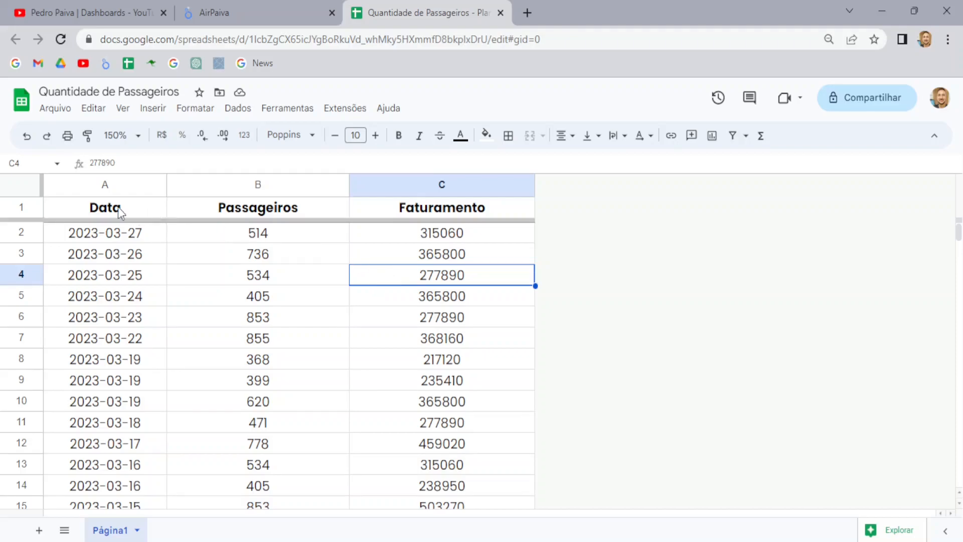
- Examine the Data, Passageiros and Faturamento columns of the spreadsheet that feed the report
{"action": "left_click", "coordinate": [101, 183]}
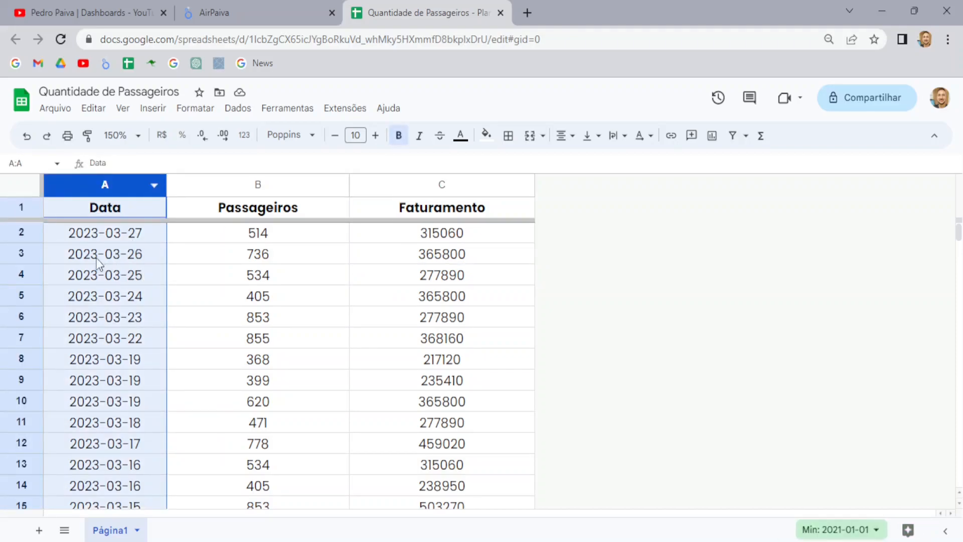
{"action": "left_click_drag", "start_coordinate": [957, 231], "coordinate": [946, 206]}
{"action": "left_click", "coordinate": [301, 296]}
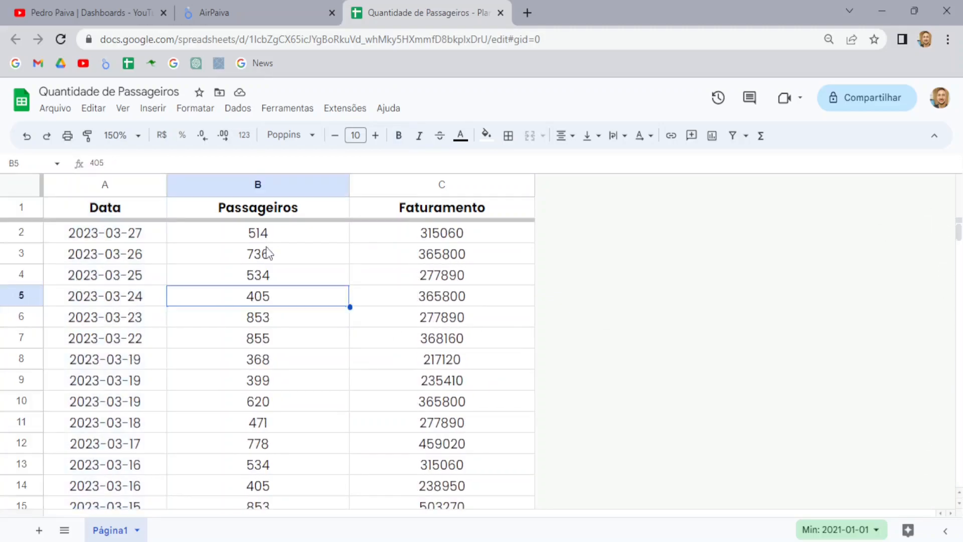
{"action": "left_click", "coordinate": [265, 182]}
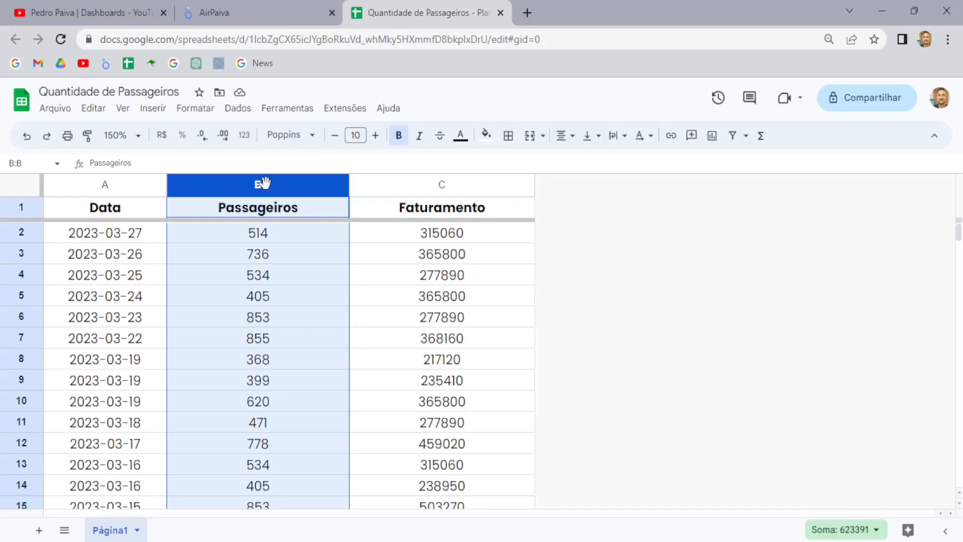
{"action": "left_click", "coordinate": [126, 240]}
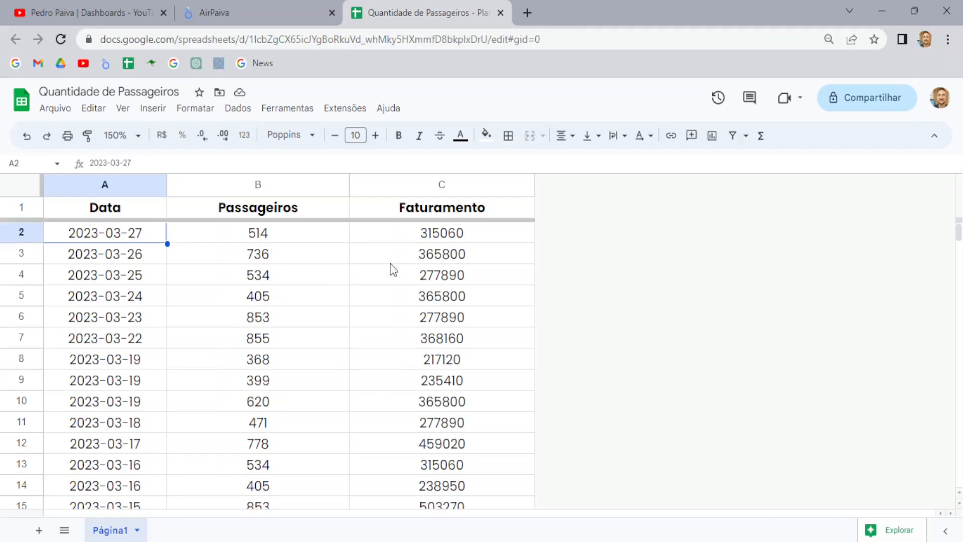
{"action": "left_click", "coordinate": [461, 183]}
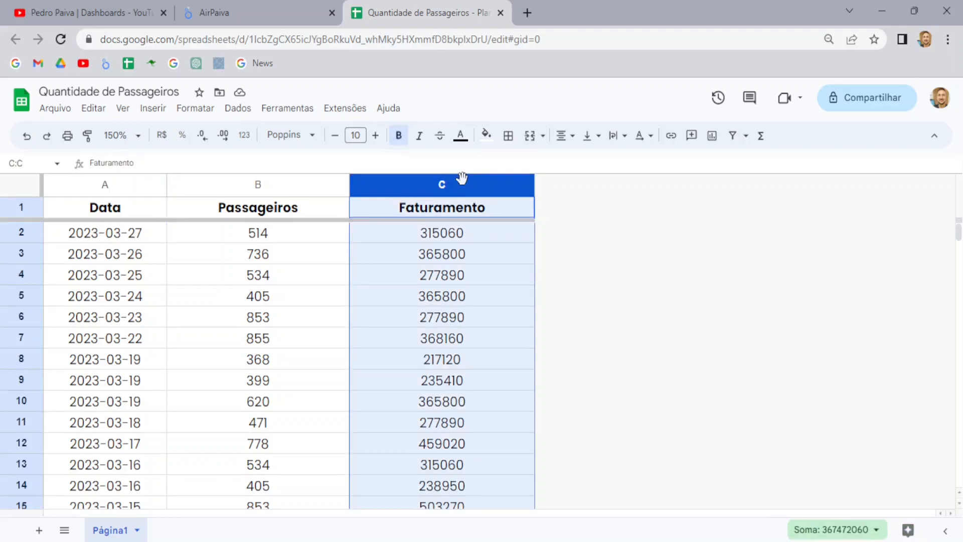
{"action": "left_click", "coordinate": [266, 279]}
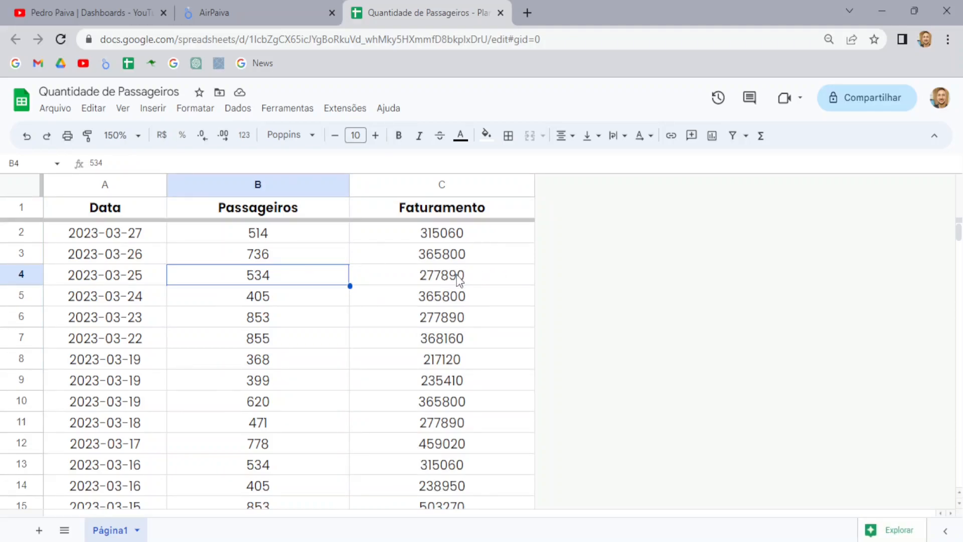
{"action": "left_click", "coordinate": [458, 279]}
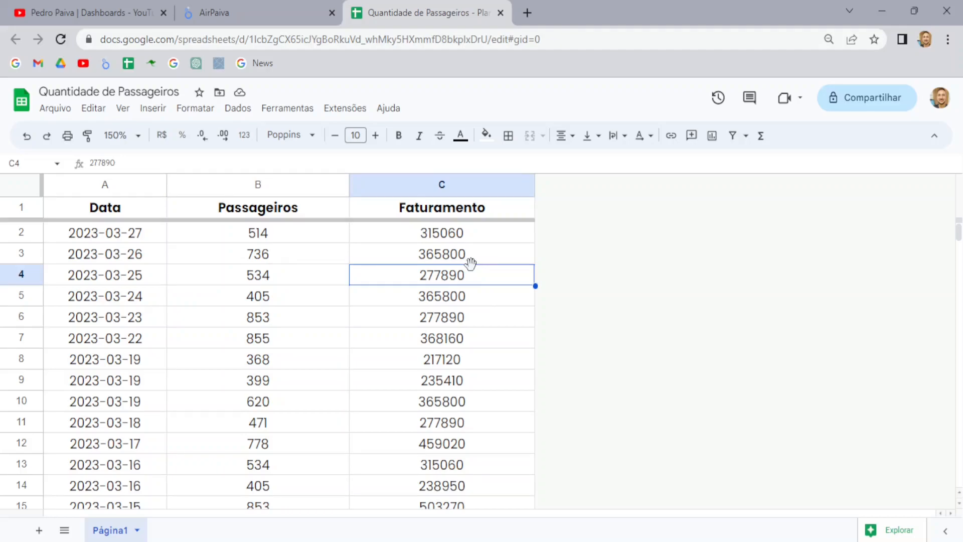
{"action": "scroll", "coordinate": [478, 280], "scroll_direction": "down", "scroll_amount": 2}
{"action": "scroll", "coordinate": [478, 281], "scroll_direction": "up", "scroll_amount": 2}
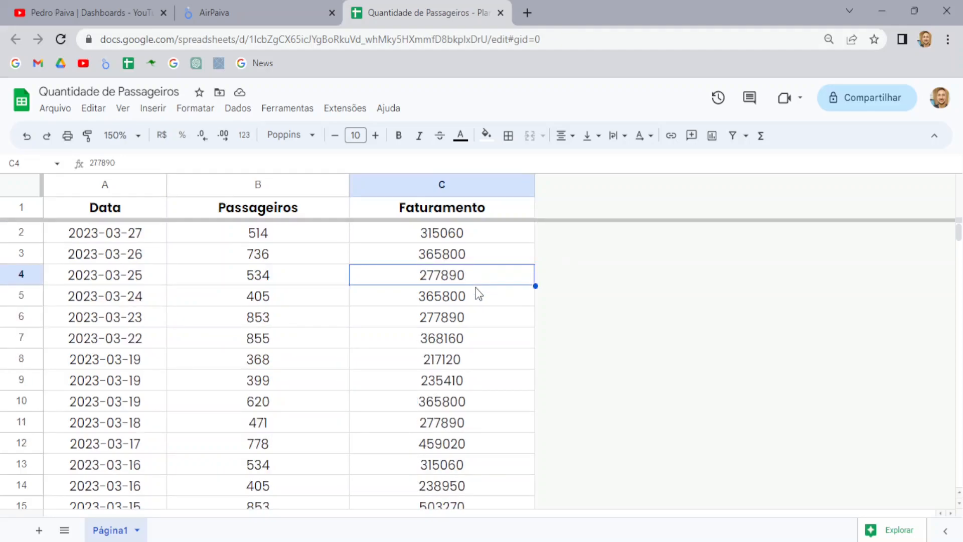
- Open the AirPaiva report in Looker Studio for editing and shrink the line chart's height to a narrow strip at the page bottom
{"action": "left_click", "coordinate": [222, 4]}
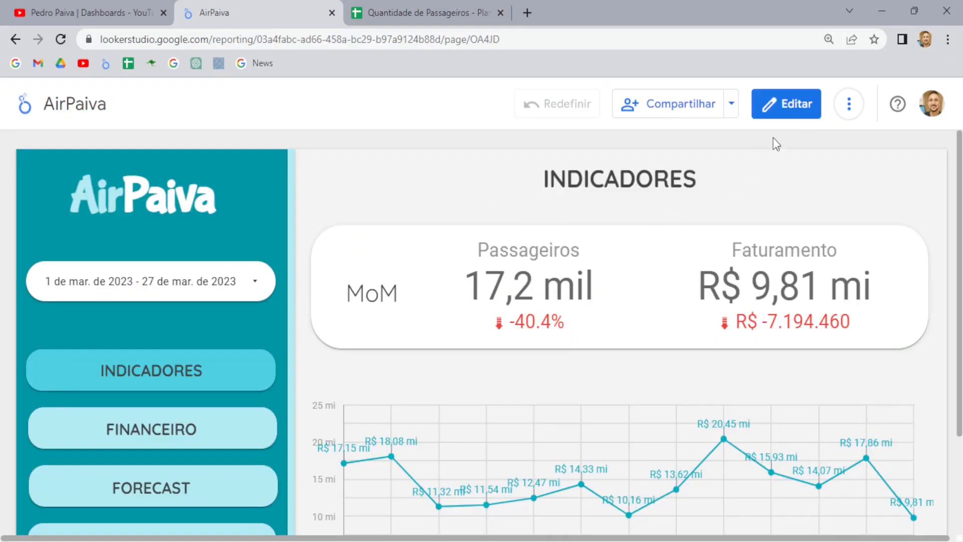
{"action": "left_click", "coordinate": [801, 115]}
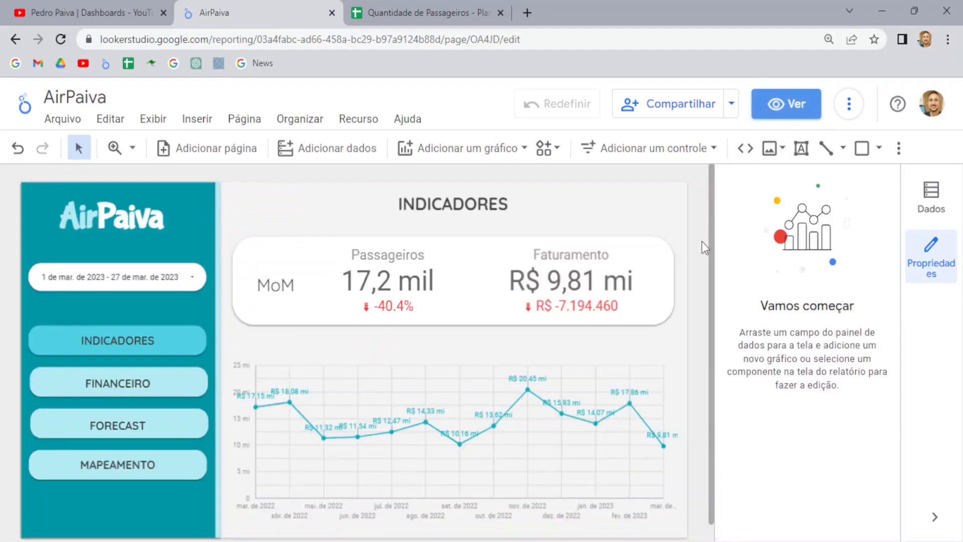
{"action": "left_click", "coordinate": [458, 364]}
{"action": "left_click_drag", "start_coordinate": [453, 357], "coordinate": [441, 493]}
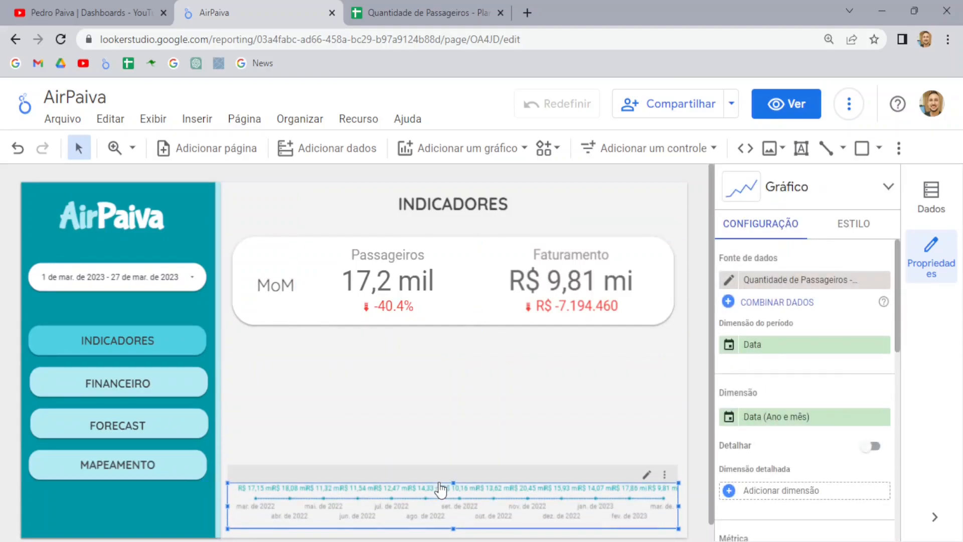
{"action": "left_click", "coordinate": [686, 332]}
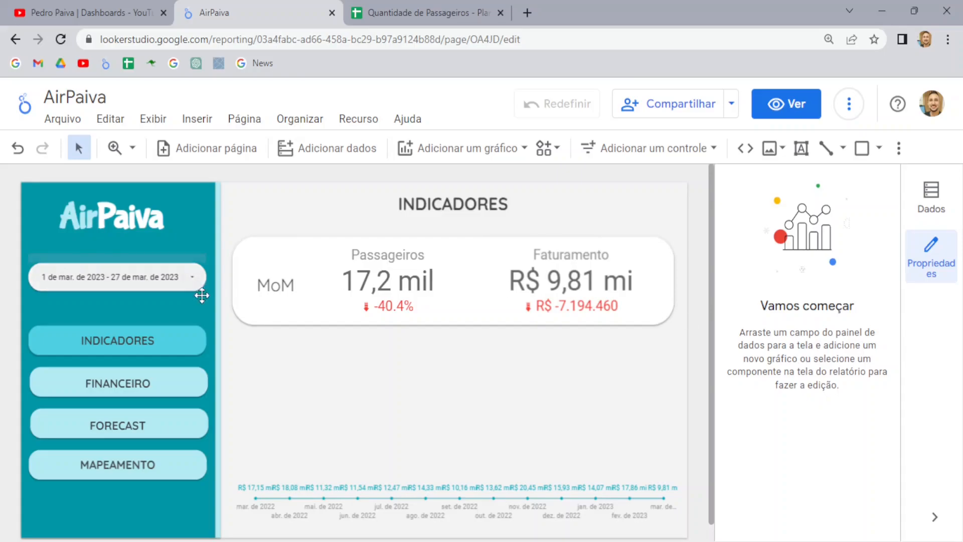
- Duplicate the MoM label and place the copy directly below the indicator card
{"action": "left_click", "coordinate": [279, 284]}
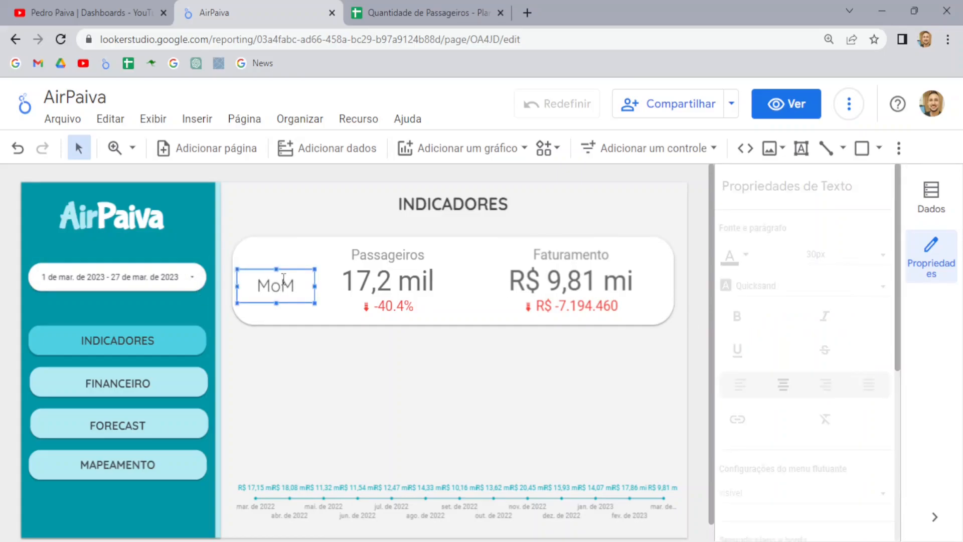
{"action": "key", "text": "ctrl+v"}
{"action": "left_click_drag", "start_coordinate": [305, 299], "coordinate": [300, 337]}
{"action": "left_click_drag", "start_coordinate": [298, 341], "coordinate": [295, 346]}
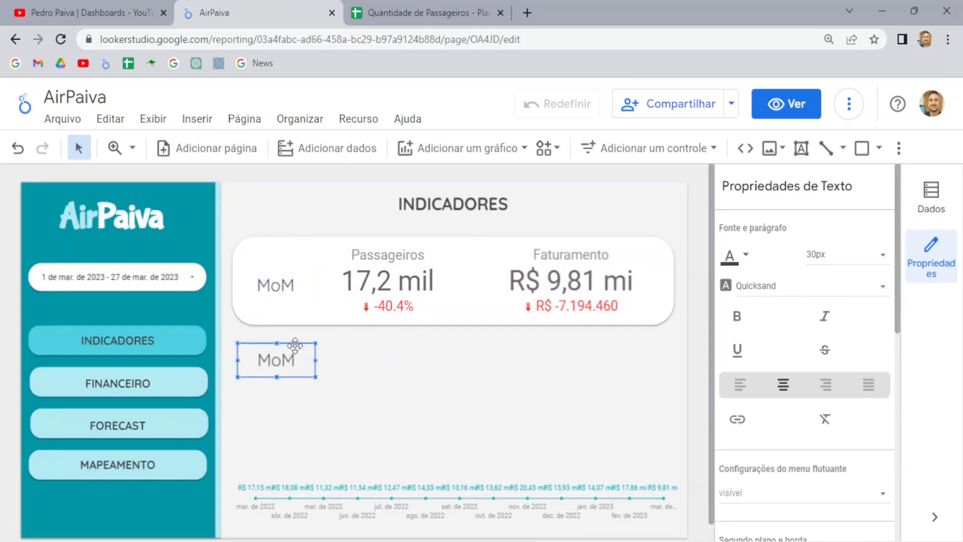
- Widen the copied label, align its text left and complete it as "MoM - Month on Month"
{"action": "left_click", "coordinate": [283, 360]}
{"action": "left_click_drag", "start_coordinate": [314, 360], "coordinate": [482, 377]}
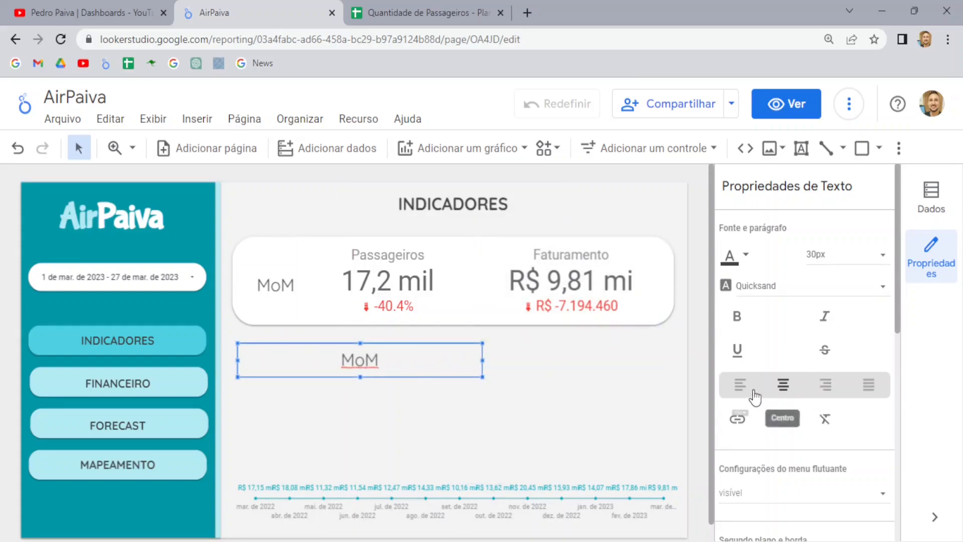
{"action": "left_click", "coordinate": [740, 385]}
{"action": "type", "text": "- Month "}
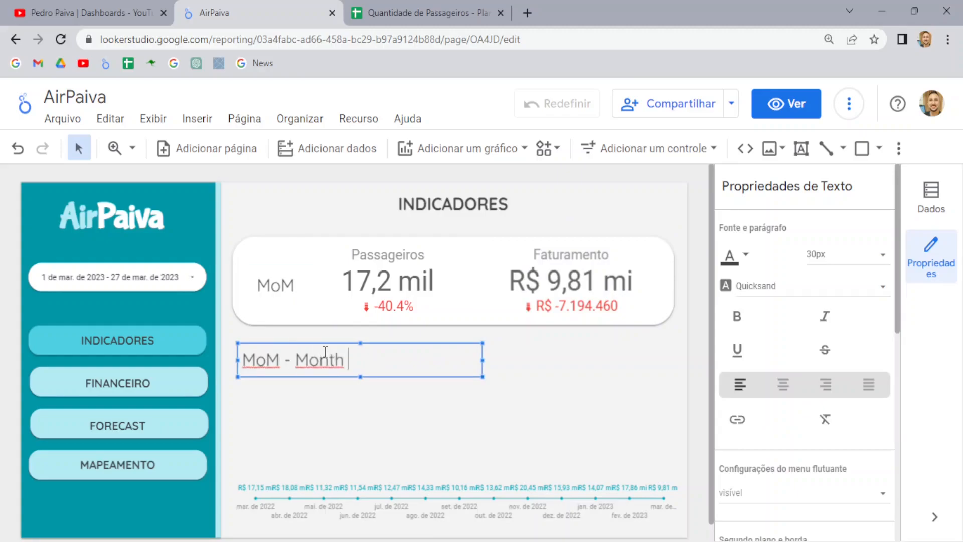
{"action": "type", "text": "on MOnth"}
{"action": "key", "text": "BackSpace"}
{"action": "key", "text": "BackSpace"}
{"action": "key", "text": "BackSpace"}
{"action": "key", "text": "BackSpace"}
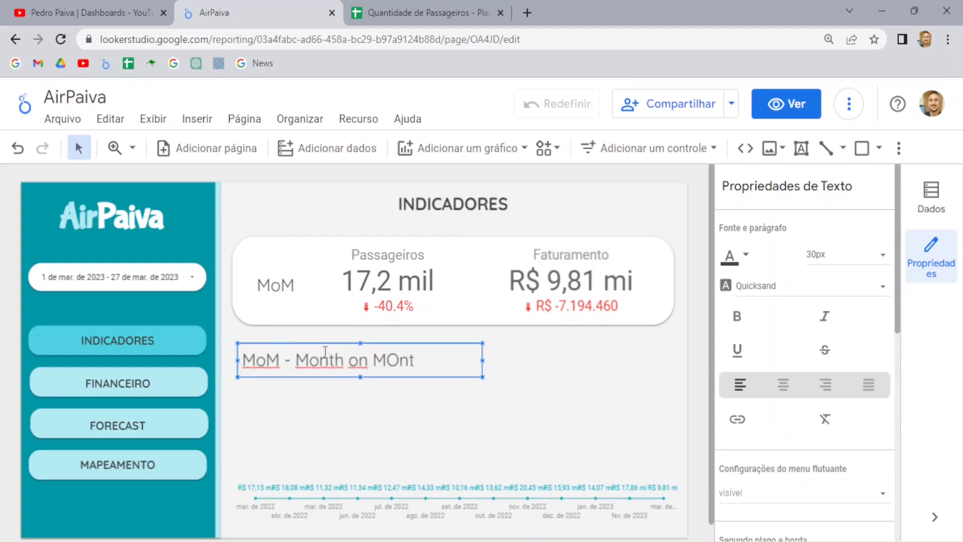
{"action": "type", "text": "onth"}
- Duplicate the Month on Month label below itself and change the copy's text to "YoY - Year on Year"
{"action": "left_click_drag", "start_coordinate": [364, 388], "coordinate": [341, 358]}
{"action": "key", "text": "ctrl+d"}
{"action": "left_click_drag", "start_coordinate": [396, 342], "coordinate": [385, 366]}
{"action": "double_click", "coordinate": [280, 381]}
{"action": "left_click_drag", "start_coordinate": [280, 382], "coordinate": [234, 387]}
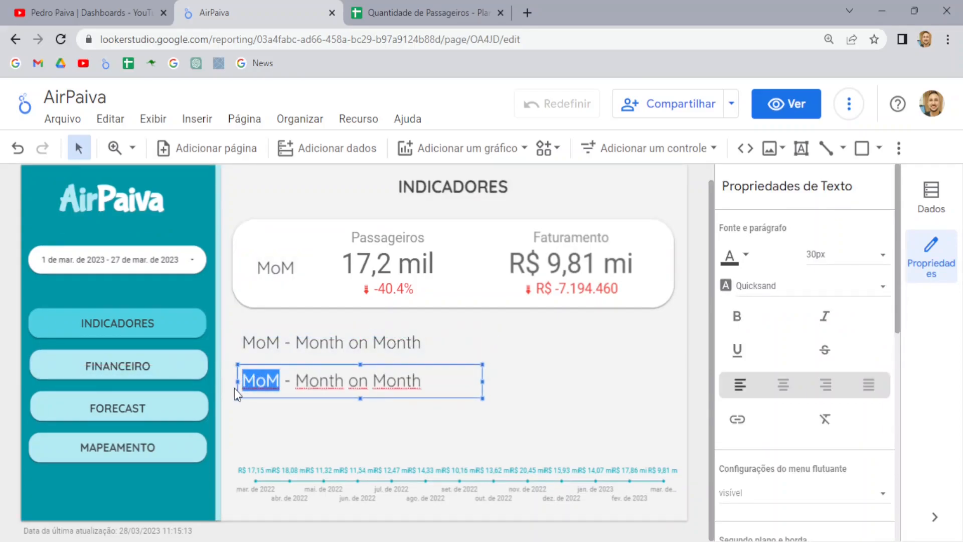
{"action": "type", "text": "YoY"}
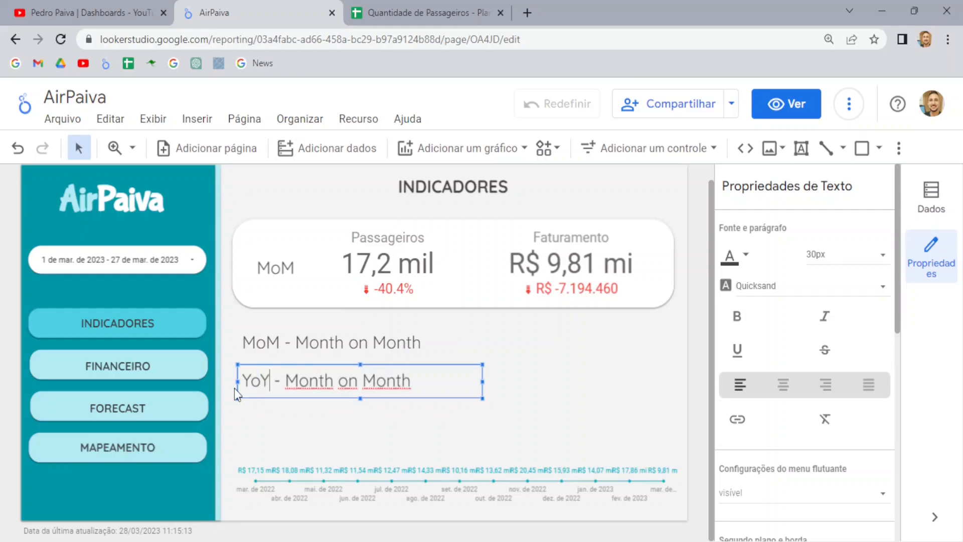
{"action": "left_click_drag", "start_coordinate": [285, 381], "coordinate": [416, 382]}
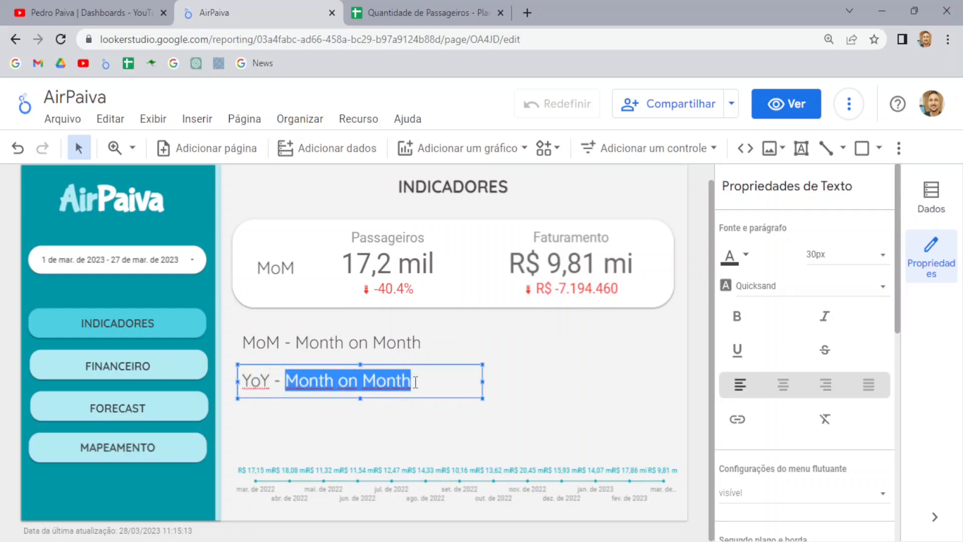
{"action": "type", "text": "Year on "}
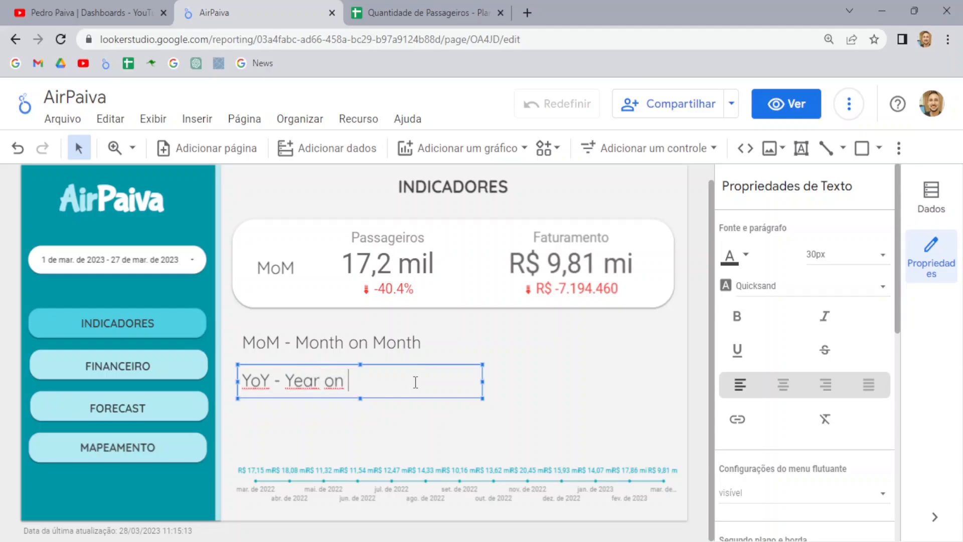
{"action": "type", "text": "Year"}
{"action": "left_click", "coordinate": [446, 407]}
- Duplicate the Year on Year label below itself and change the copy's text to "WoW - Week on Week"
{"action": "left_click", "coordinate": [392, 395]}
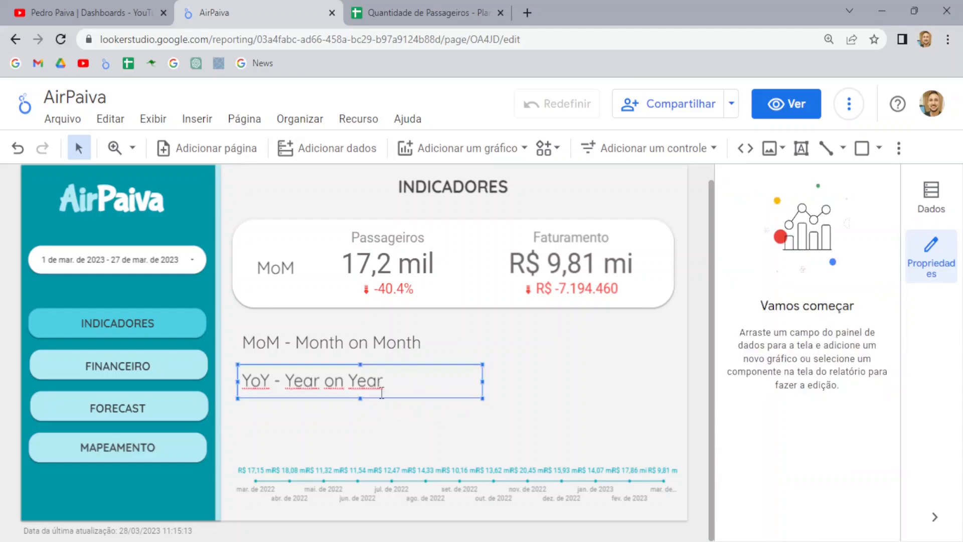
{"action": "key", "text": "ctrl+d"}
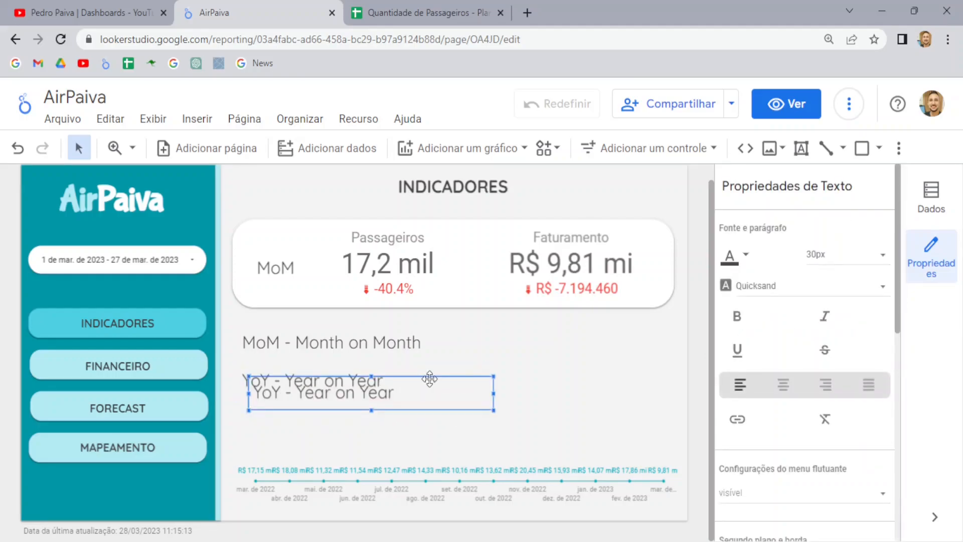
{"action": "left_click_drag", "start_coordinate": [430, 378], "coordinate": [428, 417]}
{"action": "left_click", "coordinate": [291, 419]}
{"action": "left_click_drag", "start_coordinate": [275, 418], "coordinate": [224, 426]}
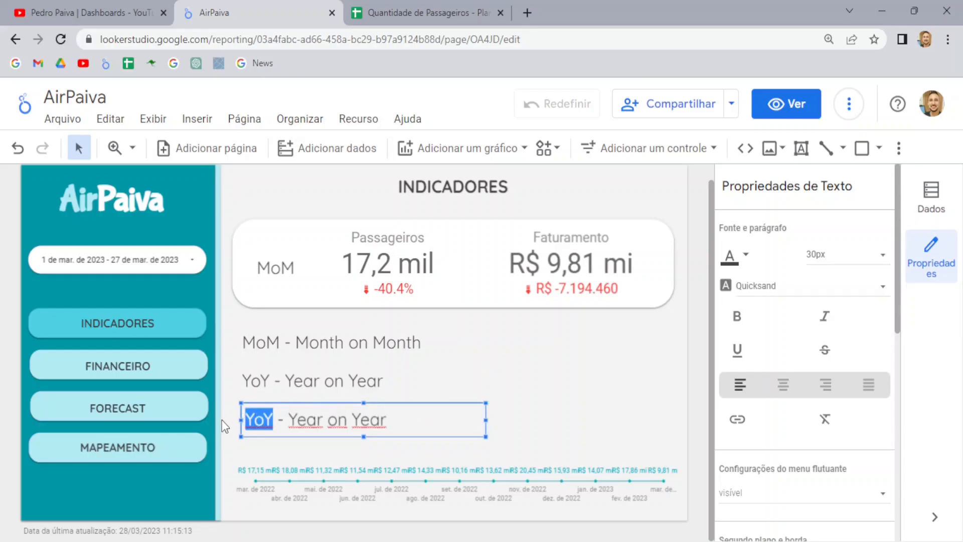
{"action": "type", "text": "WoW"}
{"action": "left_click_drag", "start_coordinate": [311, 421], "coordinate": [419, 426]}
{"action": "key", "text": "BackSpace"}
{"action": "key", "text": "BackSpace"}
{"action": "type", "text": "Woo"}
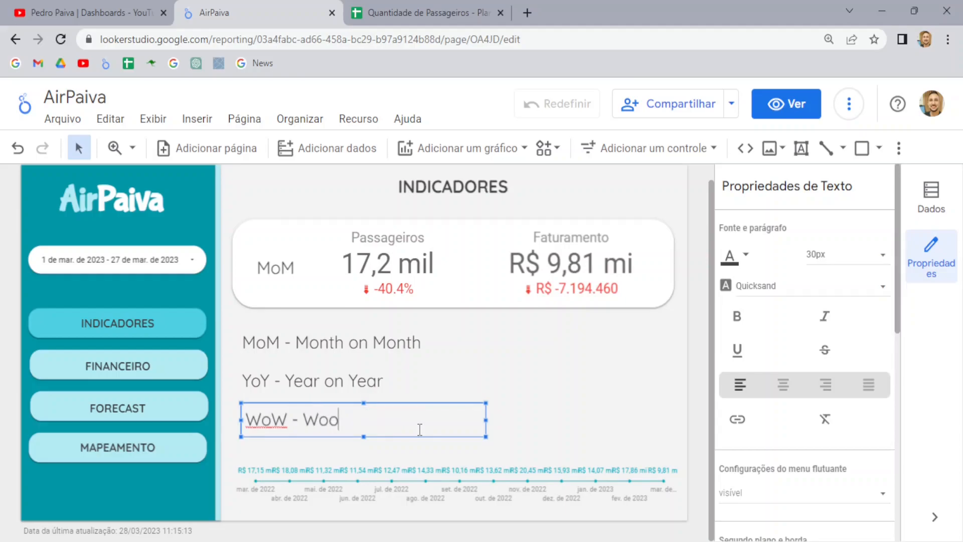
{"action": "key", "text": "BackSpace"}
{"action": "type", "text": "e"}
{"action": "key", "text": "BackSpace"}
{"action": "type", "text": "eek on Week"}
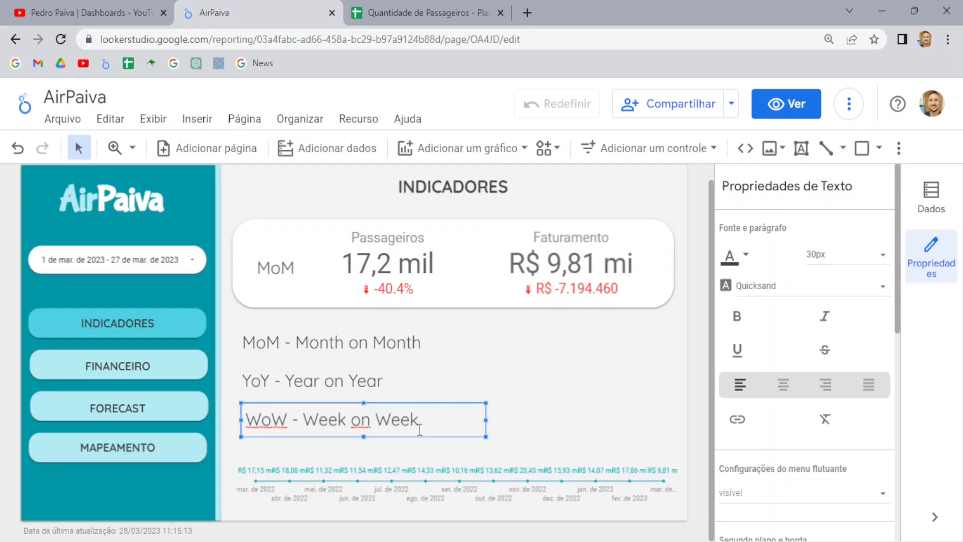
- Delete the three explanatory MoM, YoY and WoW text labels below the indicator card
{"action": "left_click_drag", "start_coordinate": [512, 333], "coordinate": [224, 440]}
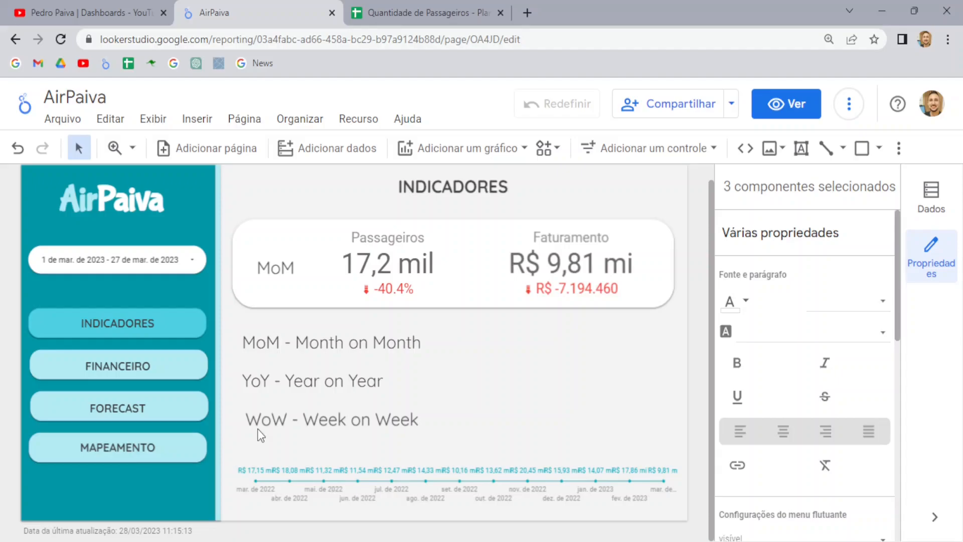
{"action": "key", "text": "Delete"}
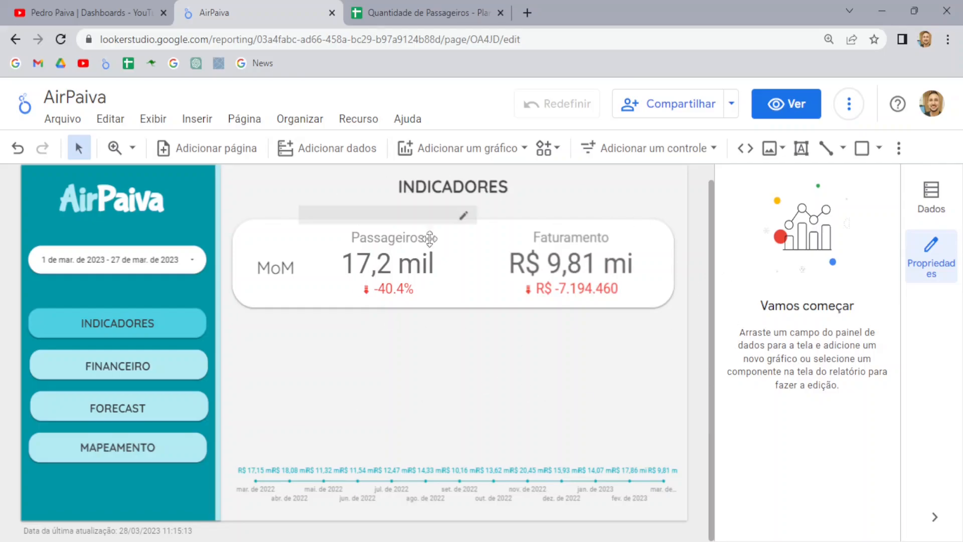
- Add a total scorecard of Faturamento below the MoM indicator card and widen it to fit the full value
{"action": "left_click", "coordinate": [374, 12]}
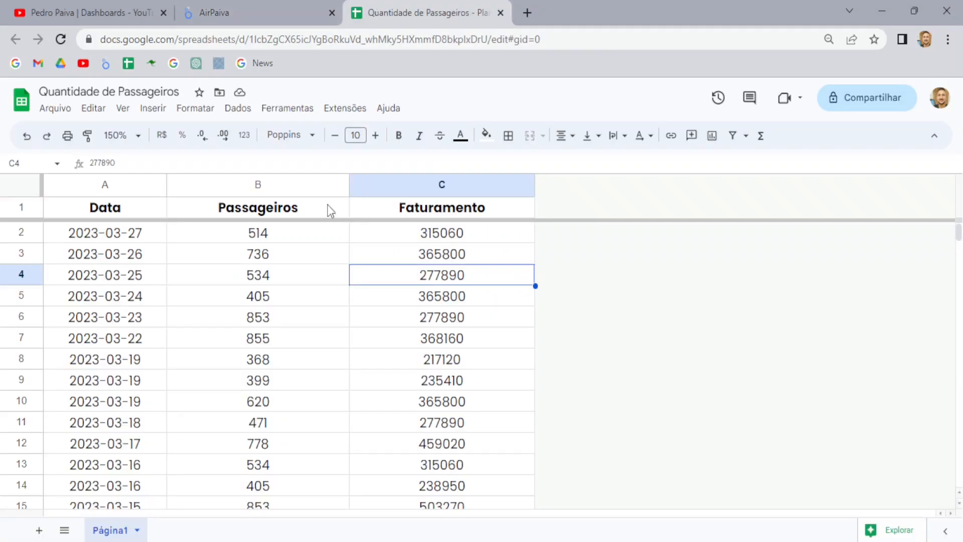
{"action": "left_click", "coordinate": [227, 4]}
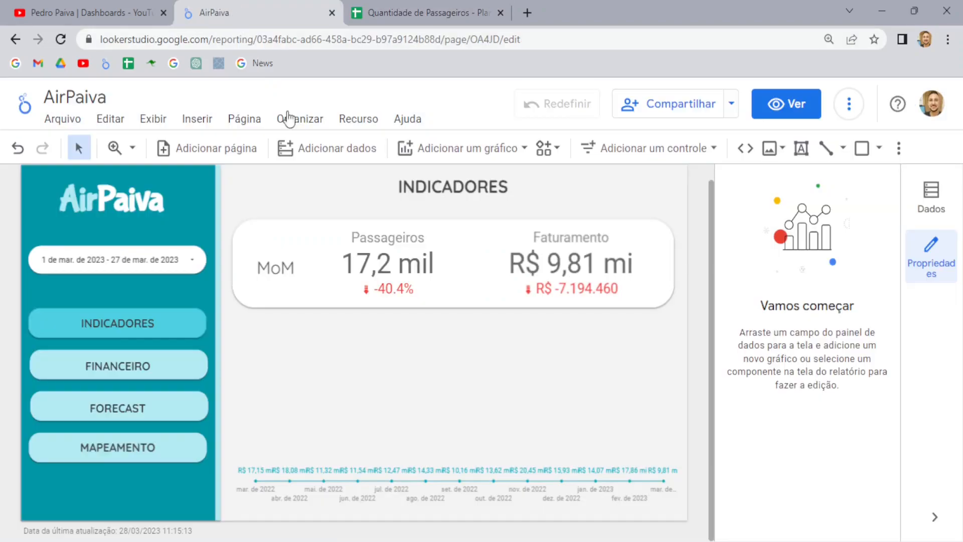
{"action": "left_click", "coordinate": [488, 148]}
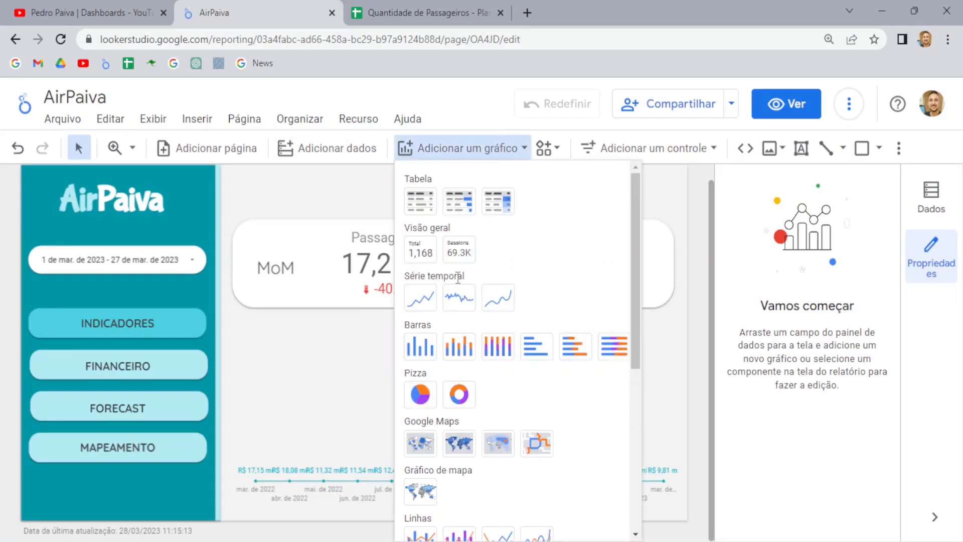
{"action": "left_click", "coordinate": [420, 250]}
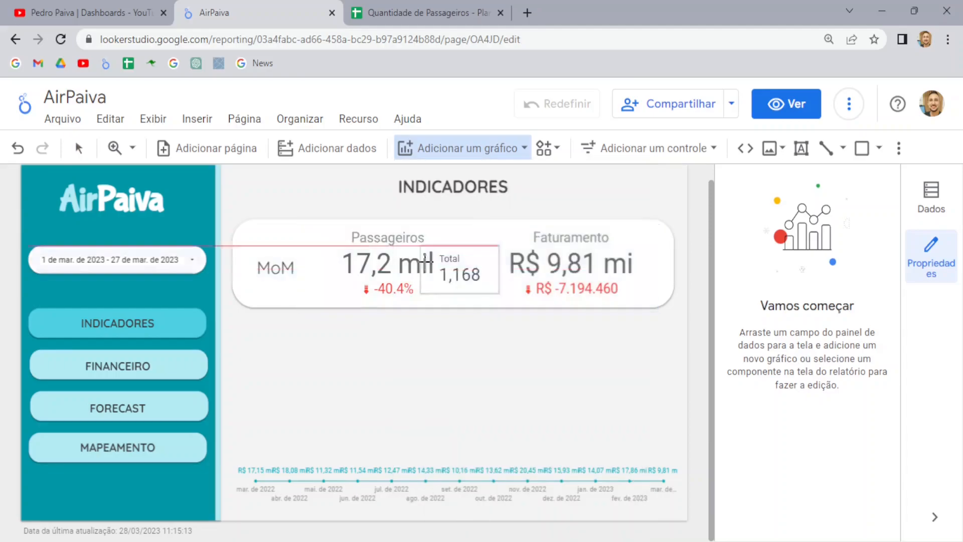
{"action": "left_click", "coordinate": [353, 353]}
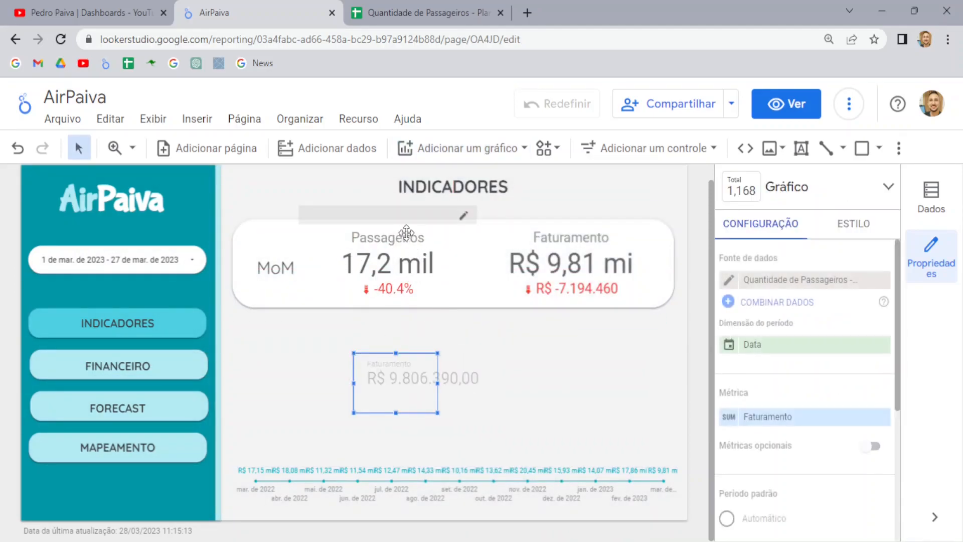
{"action": "left_click_drag", "start_coordinate": [438, 381], "coordinate": [502, 385]}
{"action": "left_click_drag", "start_coordinate": [456, 351], "coordinate": [426, 346]}
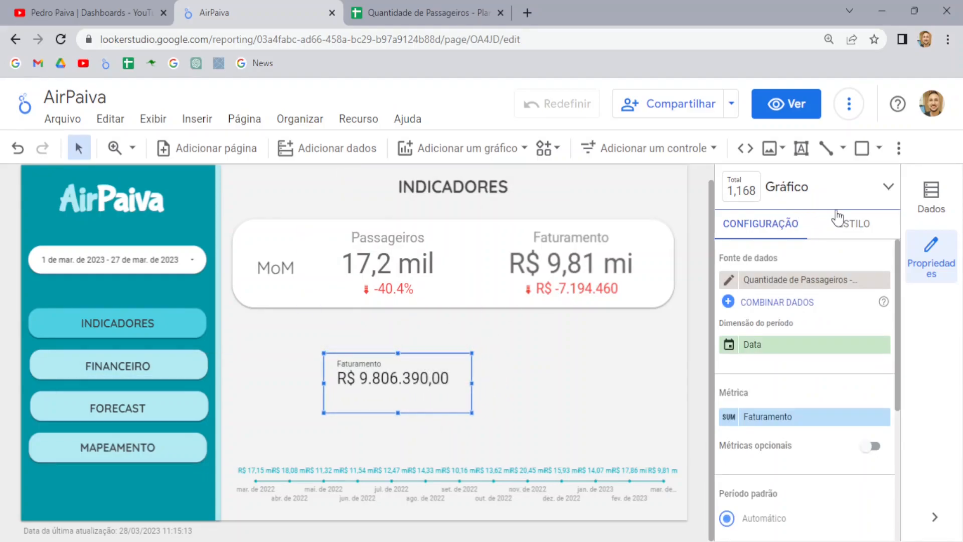
- Set the new scorecard's font size to 48px, move it slightly up and widen it a little
{"action": "left_click", "coordinate": [865, 224]}
{"action": "scroll", "coordinate": [831, 301], "scroll_direction": "down", "scroll_amount": 5}
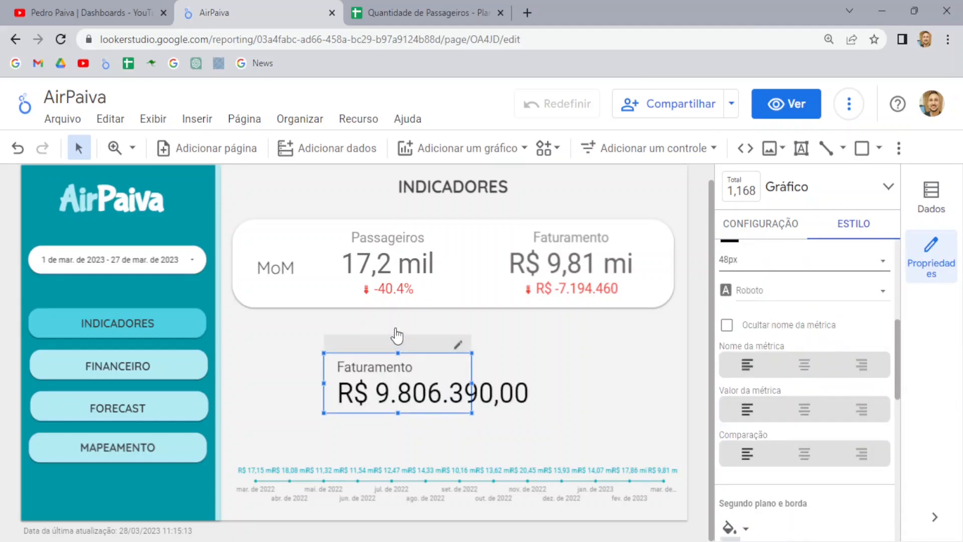
{"action": "left_click_drag", "start_coordinate": [420, 356], "coordinate": [411, 340]}
{"action": "left_click_drag", "start_coordinate": [462, 370], "coordinate": [478, 370]}
- Review the scorecard's data setup and check the Data column in the source spreadsheet that feeds its period dimension
{"action": "left_click", "coordinate": [787, 227]}
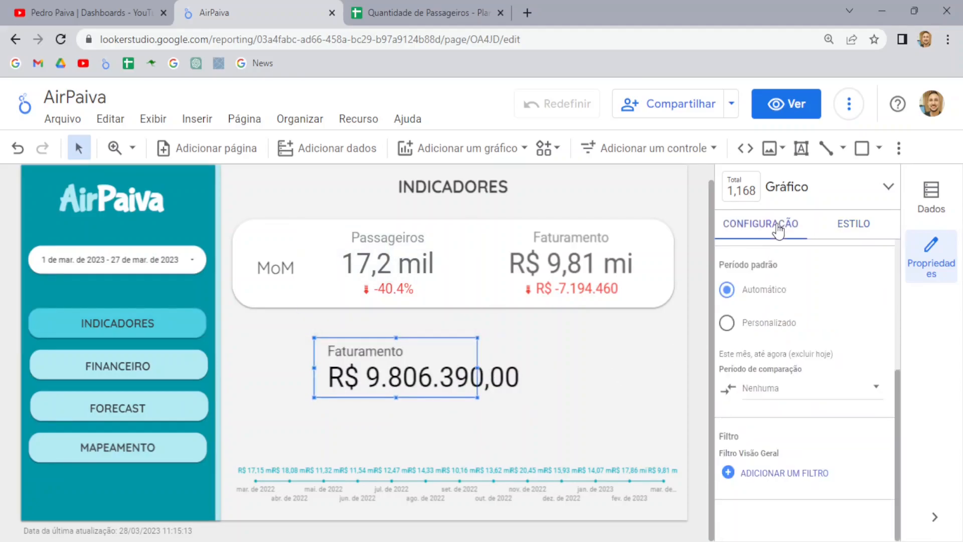
{"action": "scroll", "coordinate": [805, 321], "scroll_direction": "up", "scroll_amount": 5}
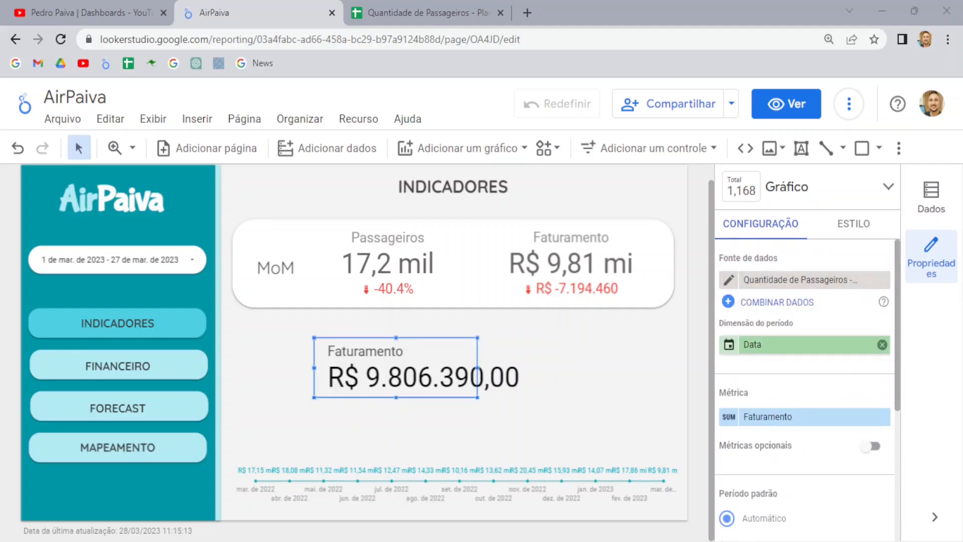
{"action": "left_click", "coordinate": [426, 12]}
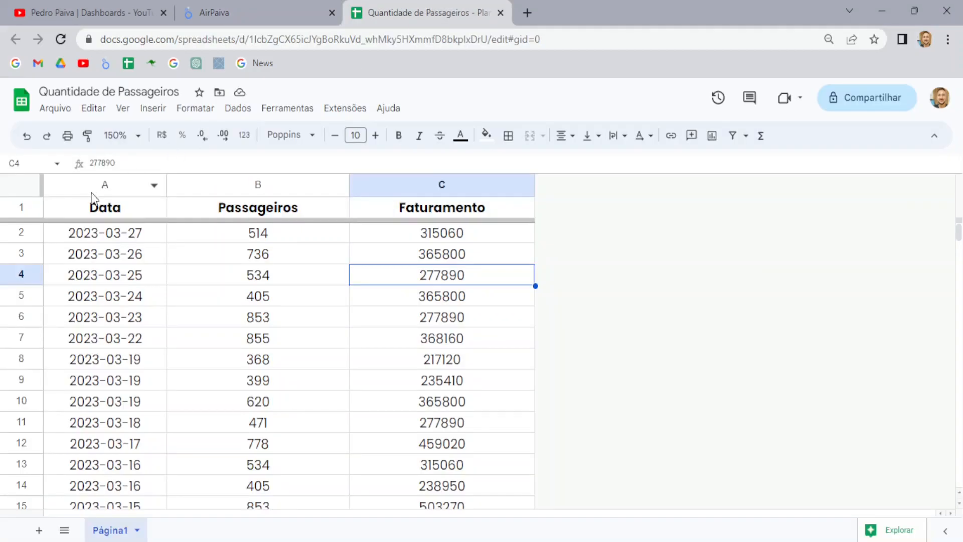
{"action": "left_click", "coordinate": [92, 185]}
{"action": "left_click", "coordinate": [253, 2]}
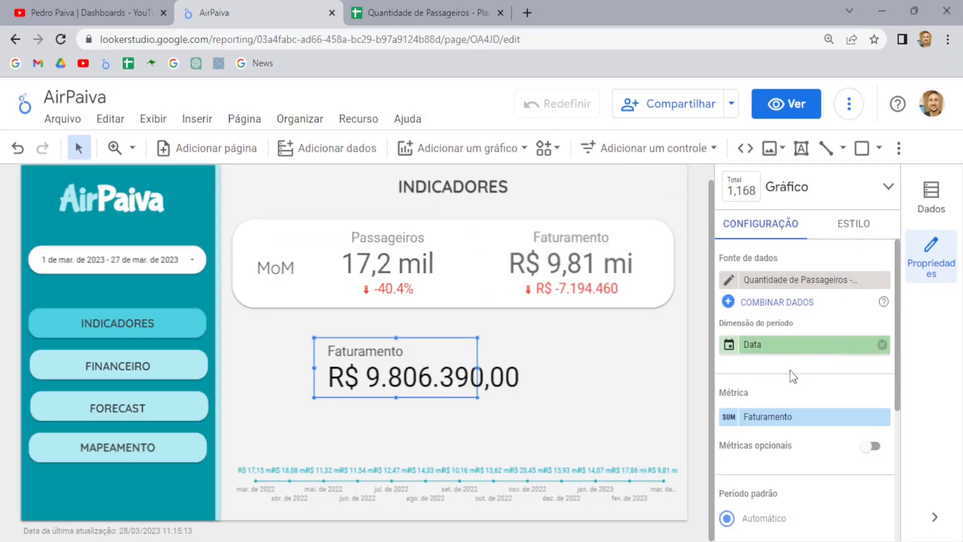
- Change the scorecard's metric to Passageiros and shift the scorecard slightly to the right
{"action": "scroll", "coordinate": [813, 371], "scroll_direction": "down", "scroll_amount": 2}
{"action": "left_click", "coordinate": [781, 343]}
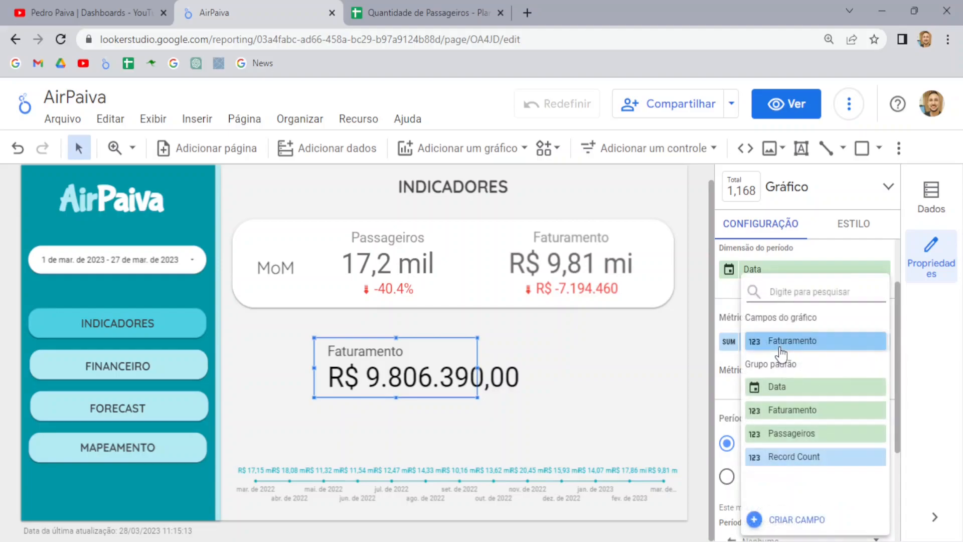
{"action": "left_click", "coordinate": [808, 434]}
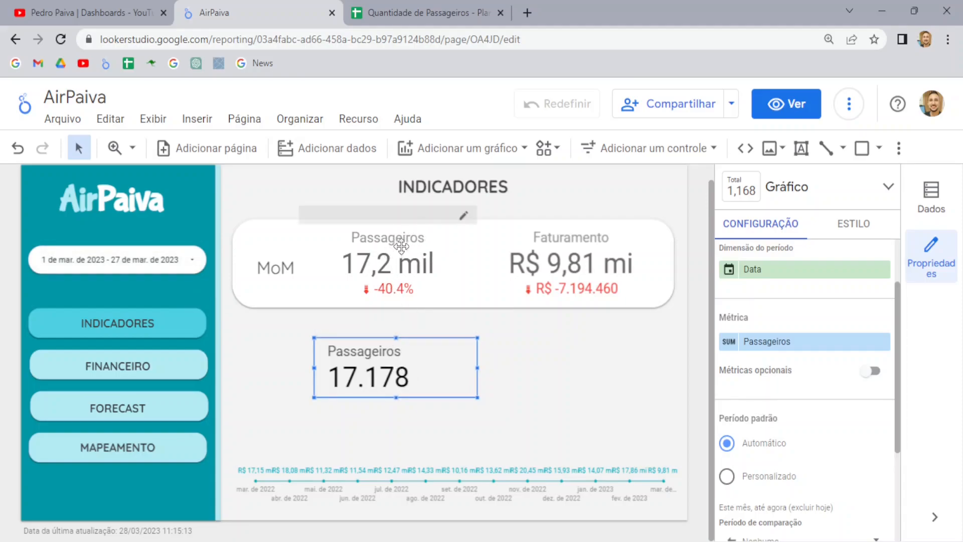
{"action": "left_click_drag", "start_coordinate": [385, 374], "coordinate": [396, 375]}
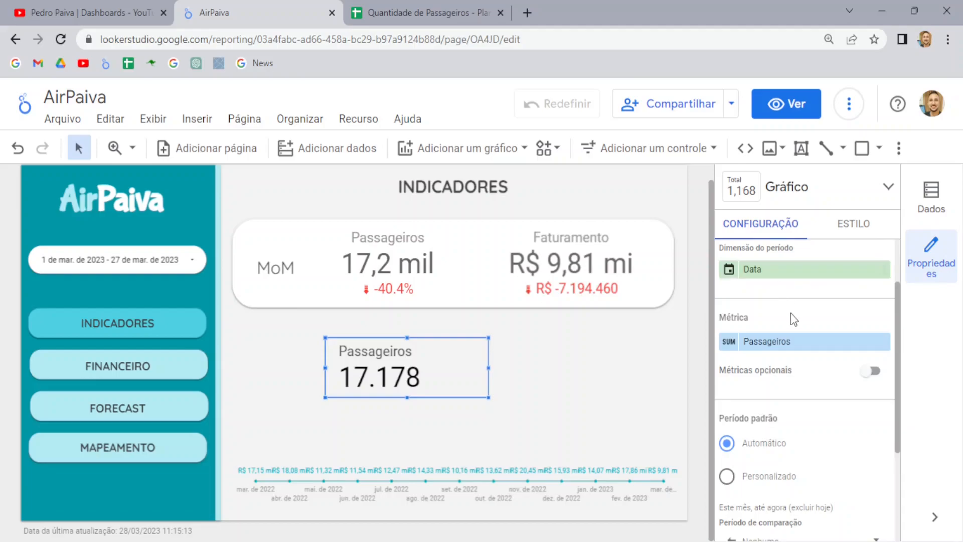
- Preview the Fixo and Período anterior comparison periods for the Passageiros scorecard and cancel without applying
{"action": "scroll", "coordinate": [796, 300], "scroll_direction": "down", "scroll_amount": 3}
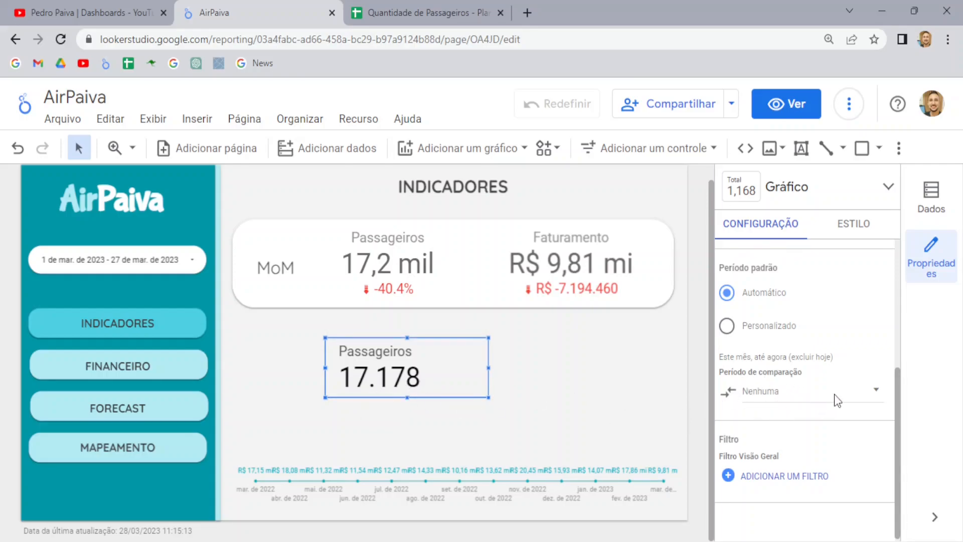
{"action": "left_click", "coordinate": [872, 392]}
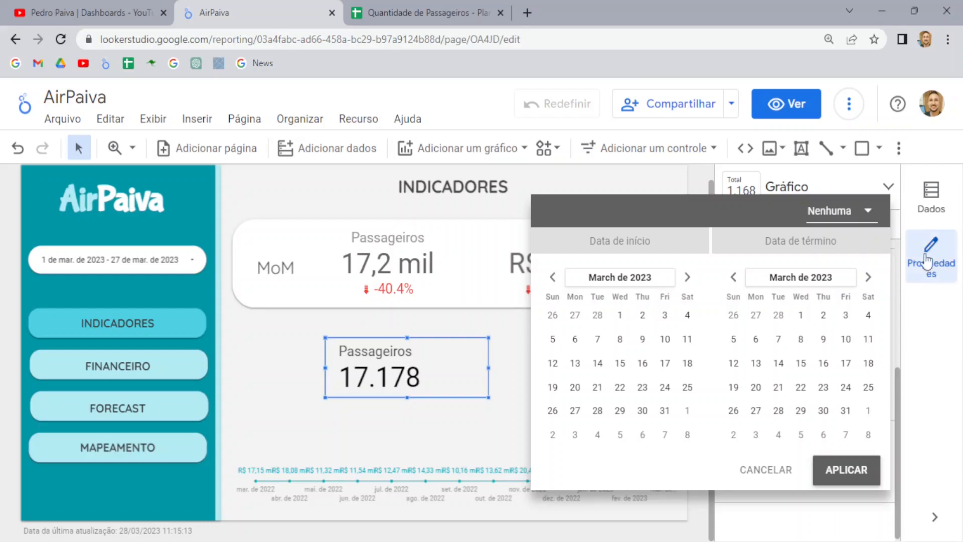
{"action": "left_click", "coordinate": [833, 221]}
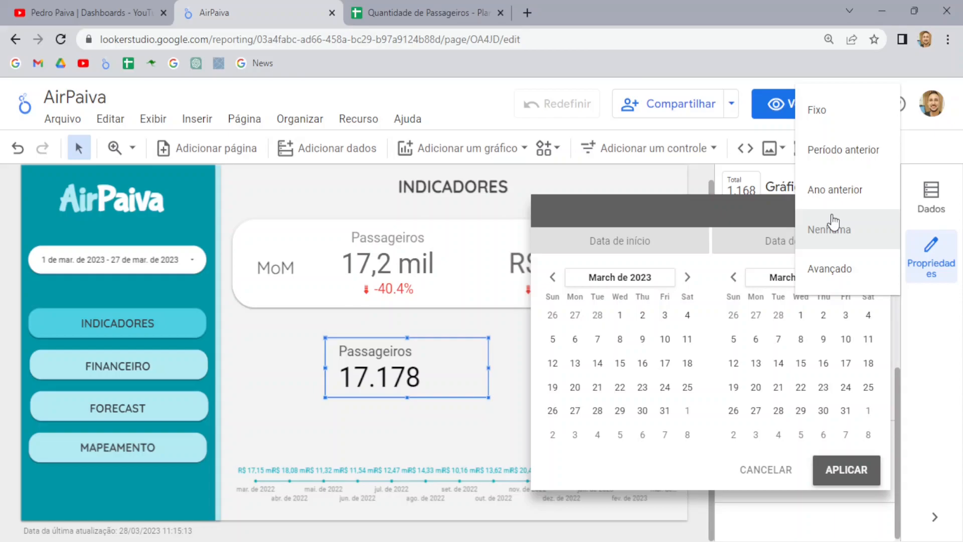
{"action": "left_click", "coordinate": [841, 110]}
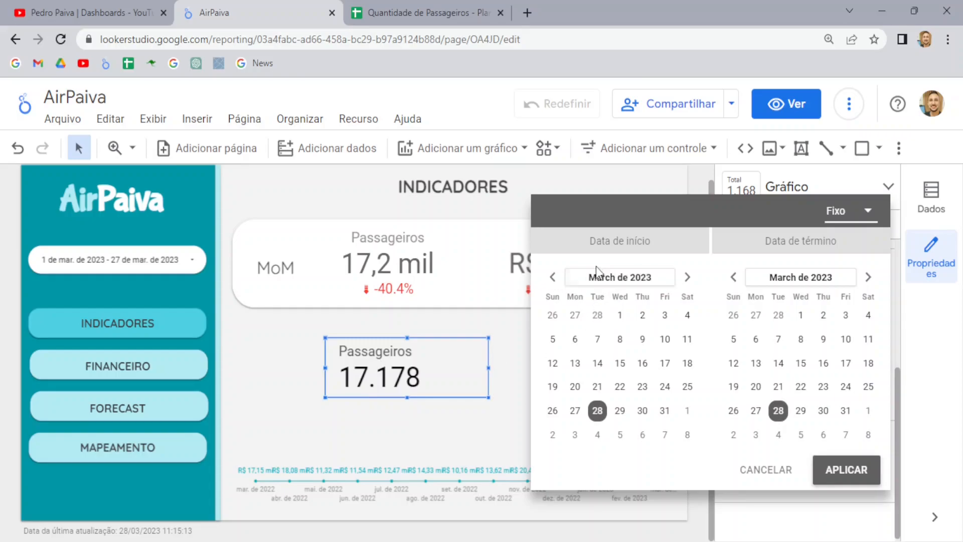
{"action": "left_click", "coordinate": [552, 277]}
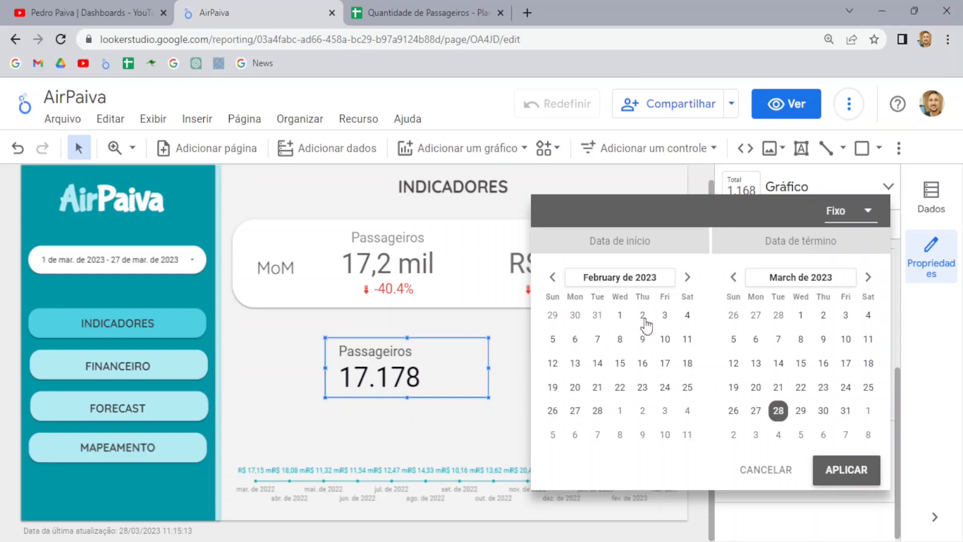
{"action": "left_click", "coordinate": [688, 277]}
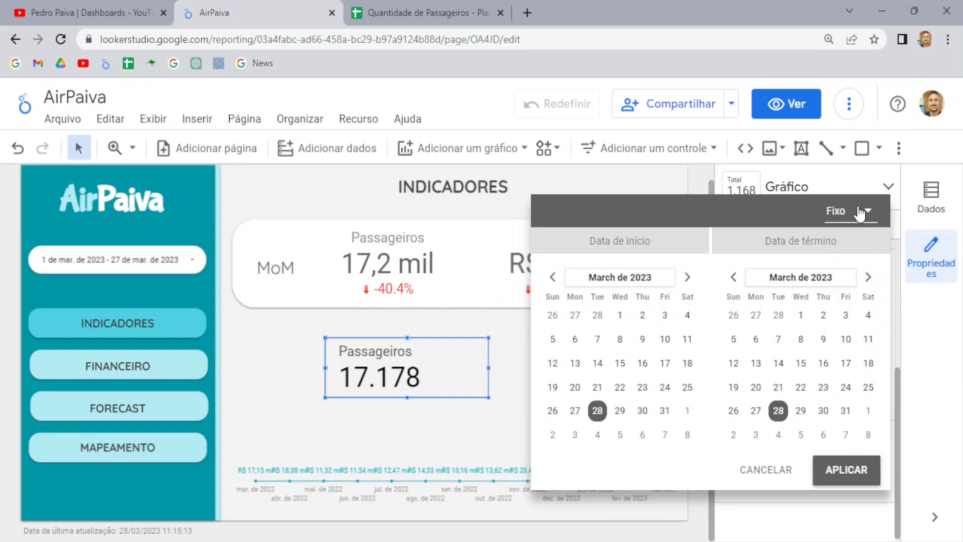
{"action": "left_click", "coordinate": [859, 212]}
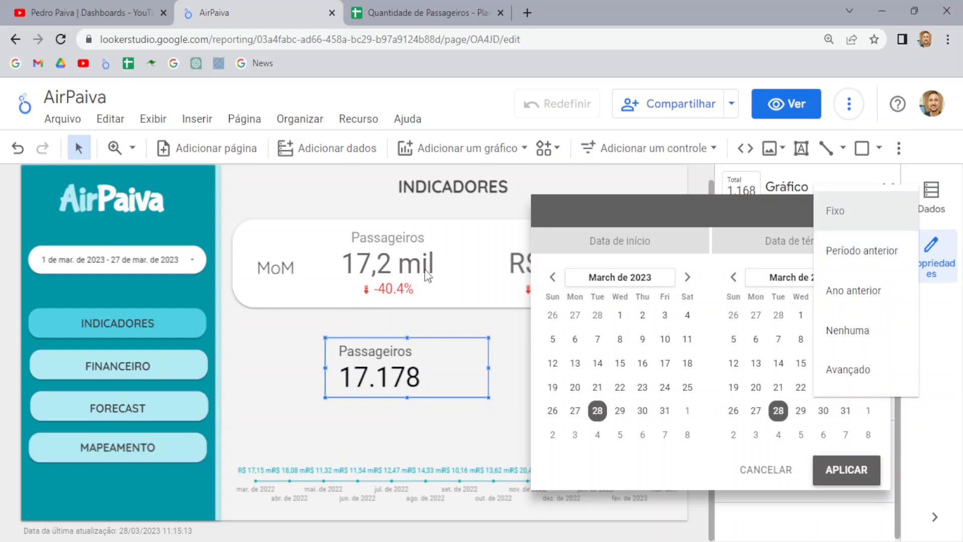
{"action": "left_click", "coordinate": [860, 249]}
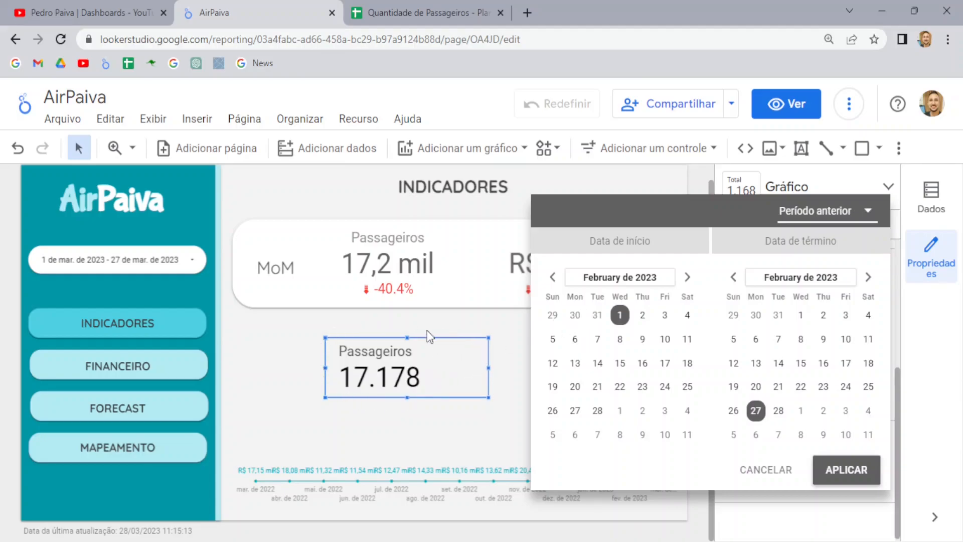
{"action": "left_click", "coordinate": [766, 471]}
{"action": "mouse_move", "coordinate": [409, 383]}
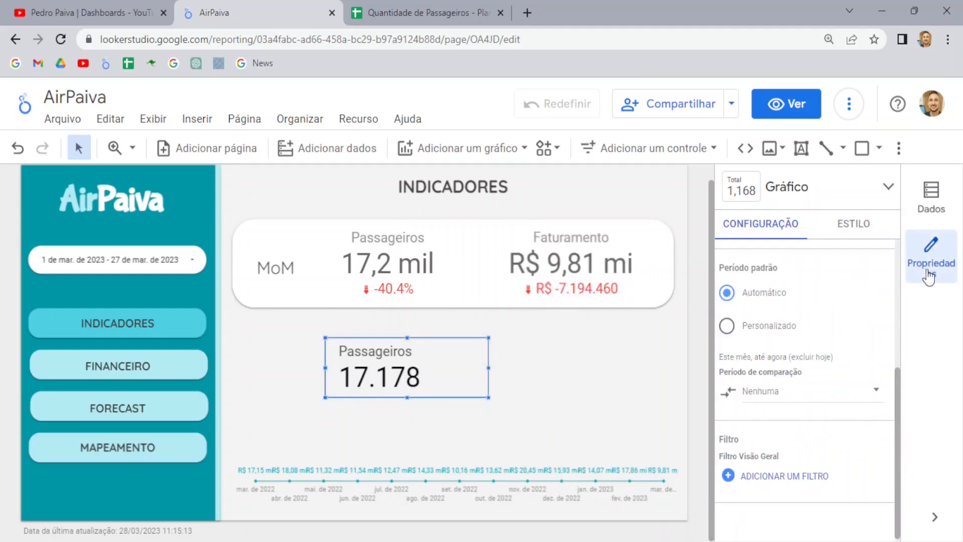
- Check the date range selected in the report's period control and reselect the Passageiros scorecard
{"action": "scroll", "coordinate": [783, 321], "scroll_direction": "up", "scroll_amount": 2}
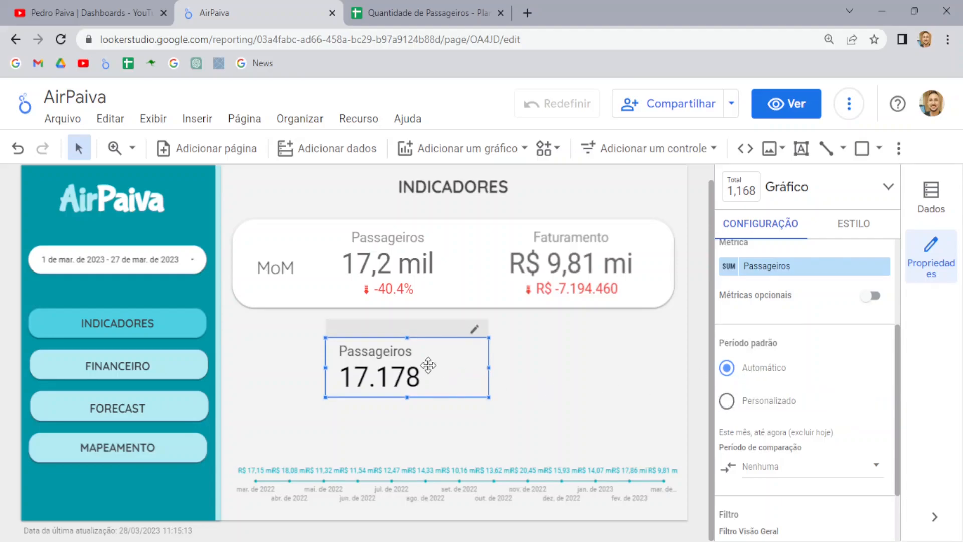
{"action": "left_click", "coordinate": [191, 259]}
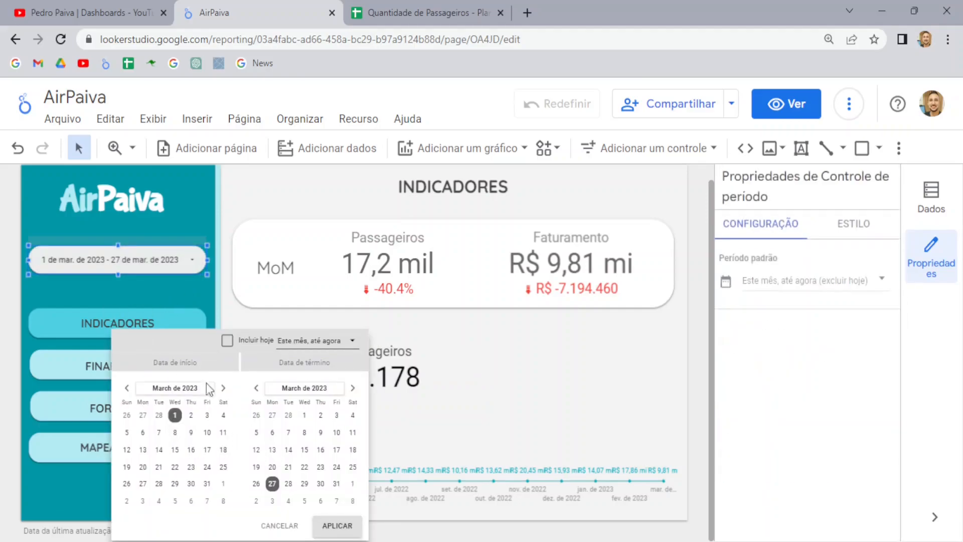
{"action": "left_click", "coordinate": [391, 372]}
{"action": "left_click", "coordinate": [392, 365]}
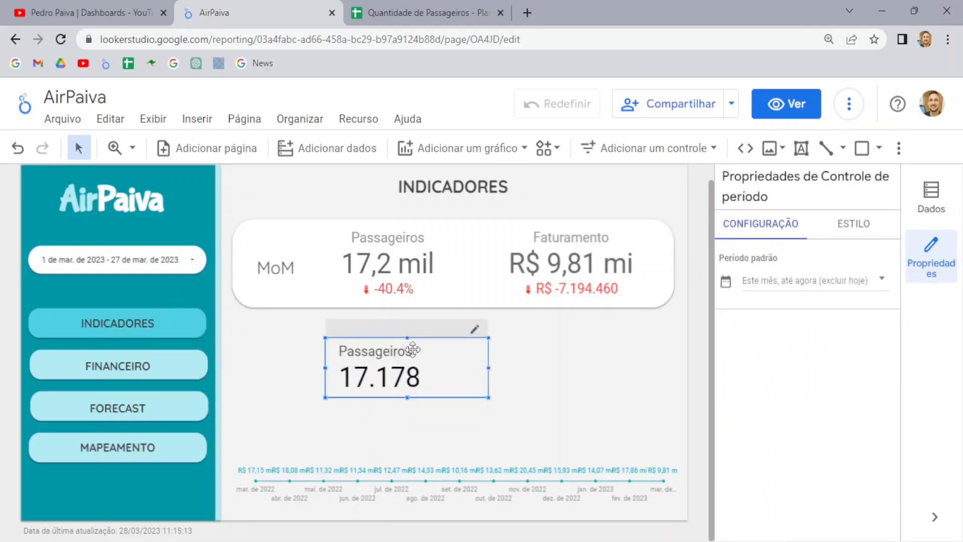
- Examine the March 2023 dates and passenger numbers in the source spreadsheet, and return to the dashboard
{"action": "left_click", "coordinate": [452, 13]}
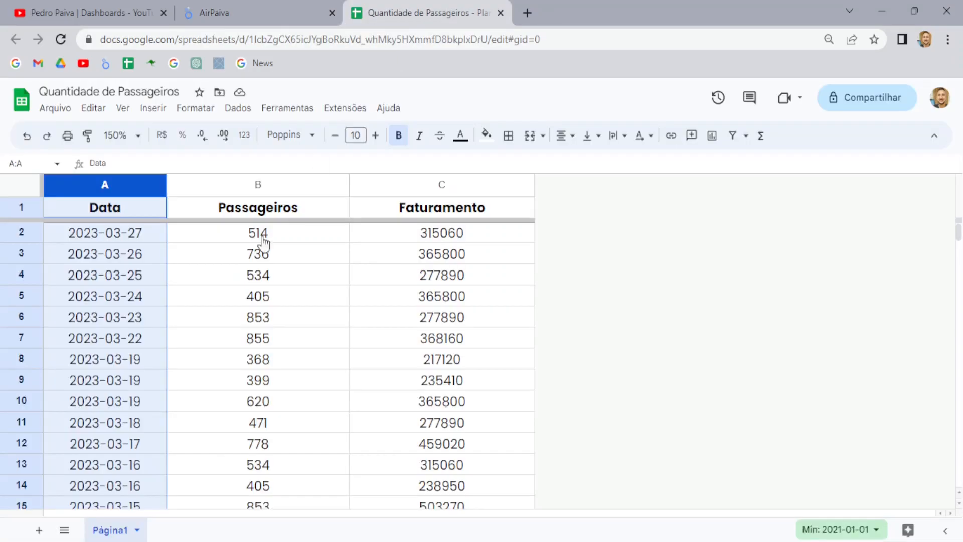
{"action": "left_click", "coordinate": [129, 317]}
{"action": "scroll", "coordinate": [102, 364], "scroll_direction": "down", "scroll_amount": 6}
{"action": "left_click", "coordinate": [100, 360]}
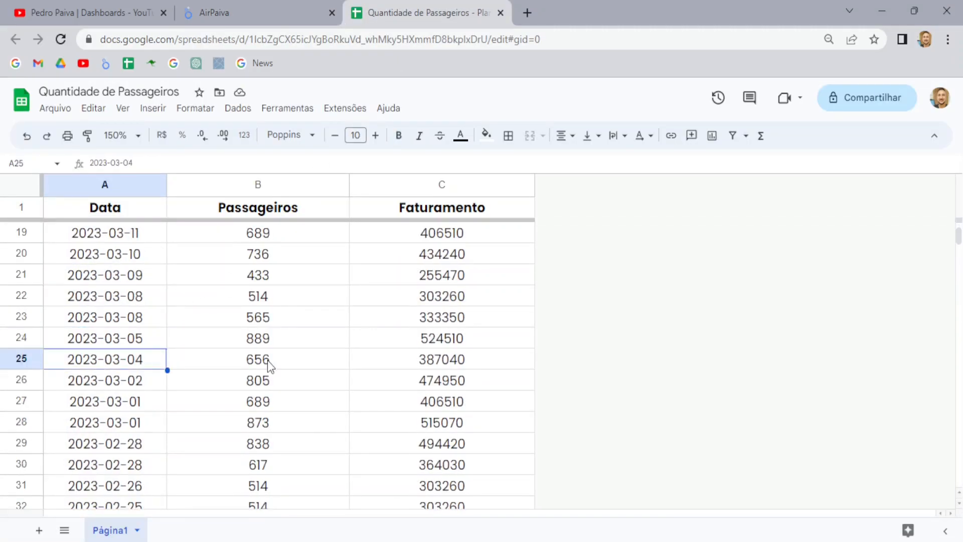
{"action": "left_click", "coordinate": [267, 365]}
{"action": "scroll", "coordinate": [257, 359], "scroll_direction": "up", "scroll_amount": 6}
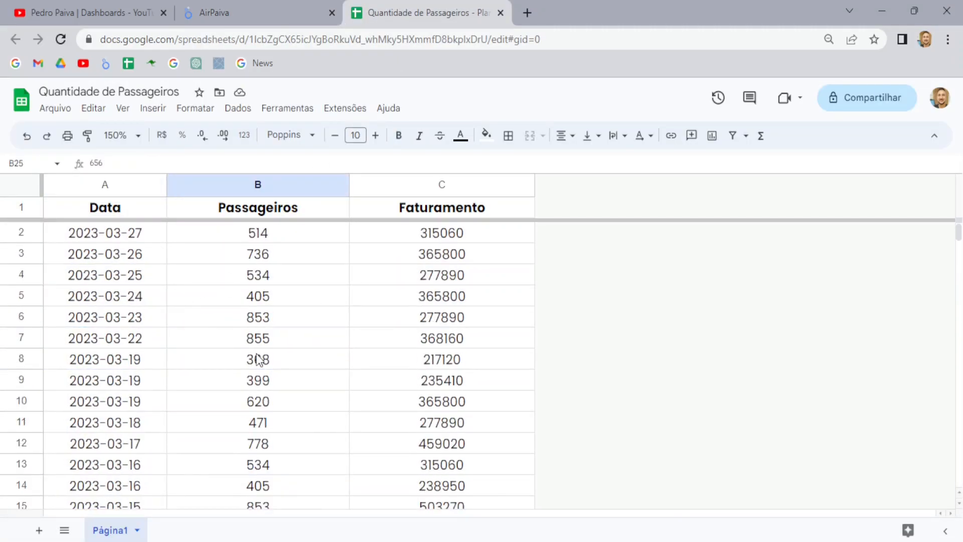
{"action": "left_click", "coordinate": [280, 6]}
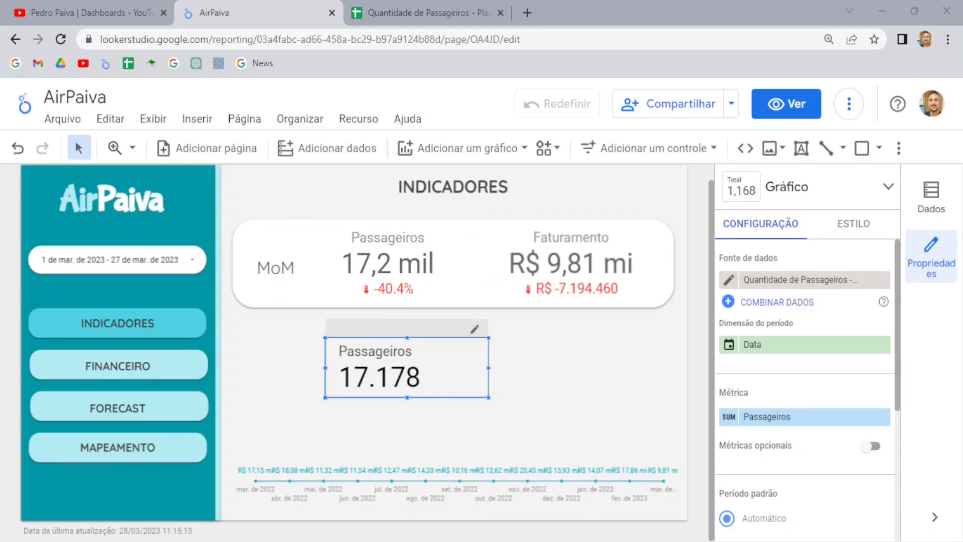
- Preview the Período anterior comparison dates, February 1 to 27, 2023, for the Passageiros scorecard and close the calendar without applying
{"action": "scroll", "coordinate": [805, 381], "scroll_direction": "down", "scroll_amount": 4}
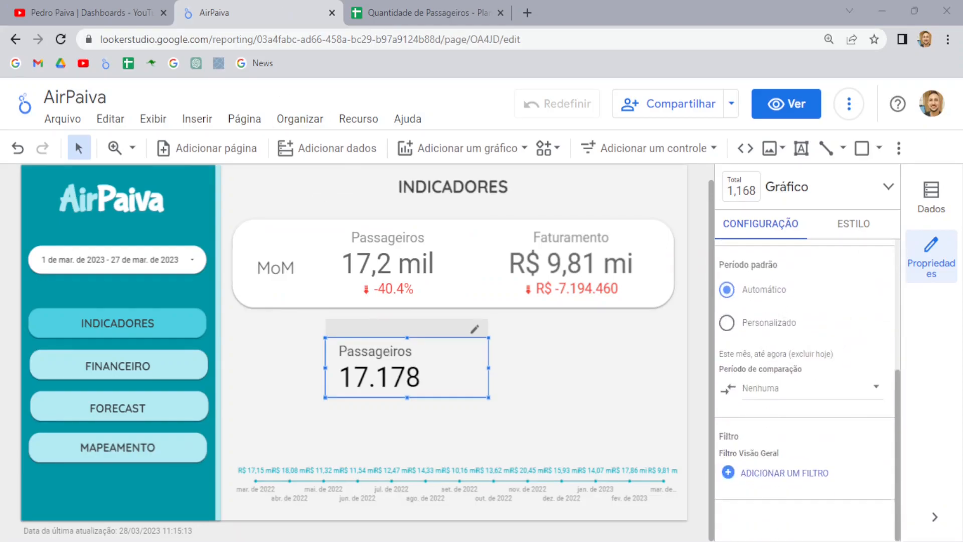
{"action": "left_click", "coordinate": [776, 397]}
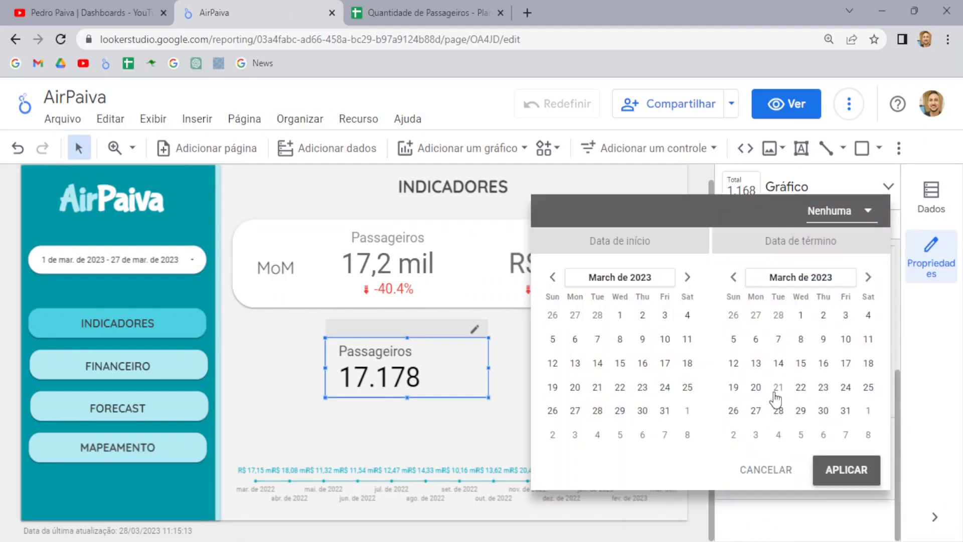
{"action": "left_click", "coordinate": [837, 213]}
{"action": "left_click", "coordinate": [839, 156]}
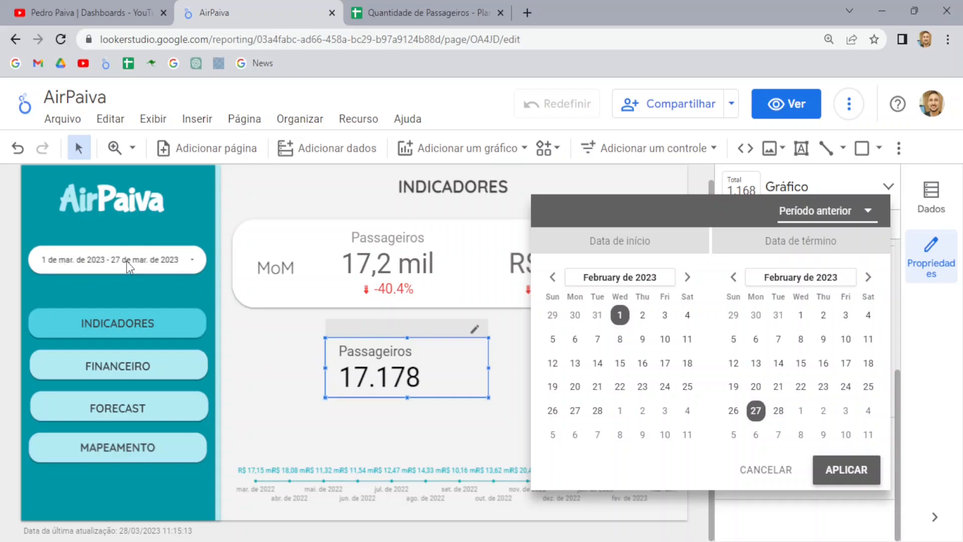
{"action": "left_click", "coordinate": [835, 210]}
{"action": "left_click", "coordinate": [833, 216]}
{"action": "left_click", "coordinate": [618, 315]}
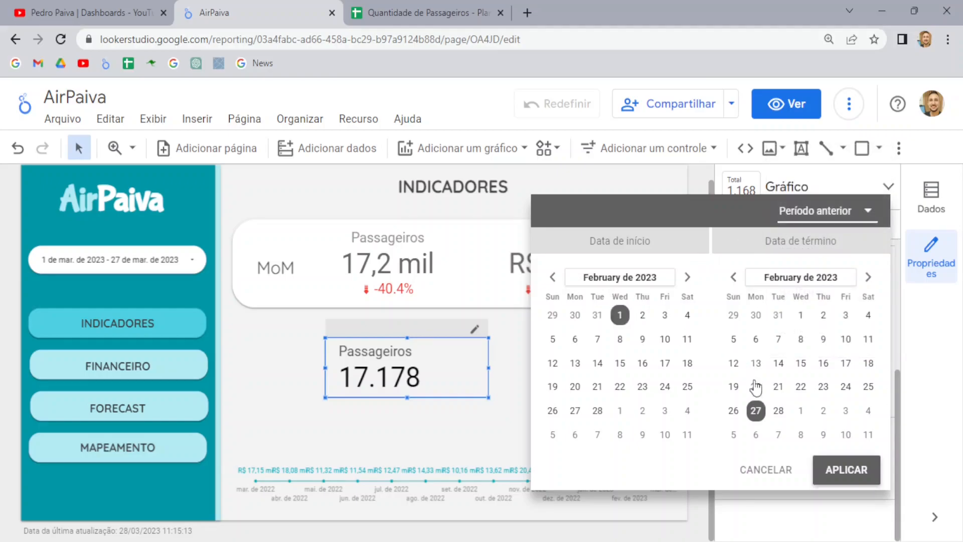
{"action": "left_click", "coordinate": [756, 411]}
{"action": "left_click", "coordinate": [519, 363]}
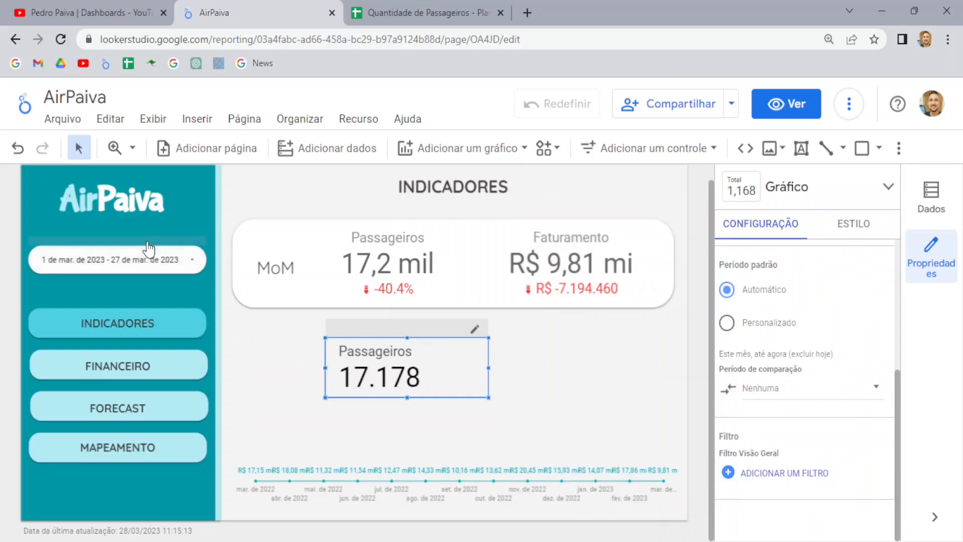
- Apply the Período anterior comparison period to the Passageiros scorecard and extend the scorecard's frame downward to contain the variation
{"action": "left_click", "coordinate": [173, 261]}
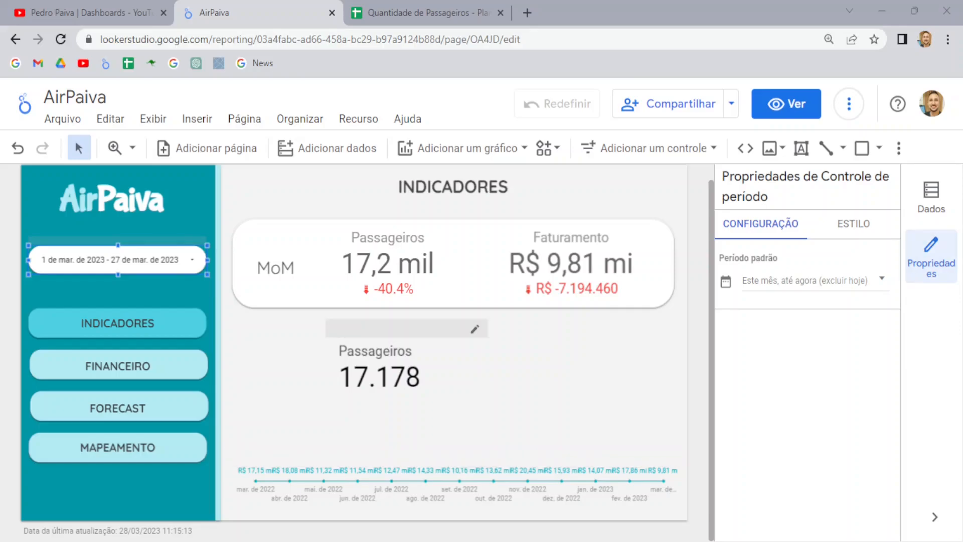
{"action": "left_click", "coordinate": [372, 362]}
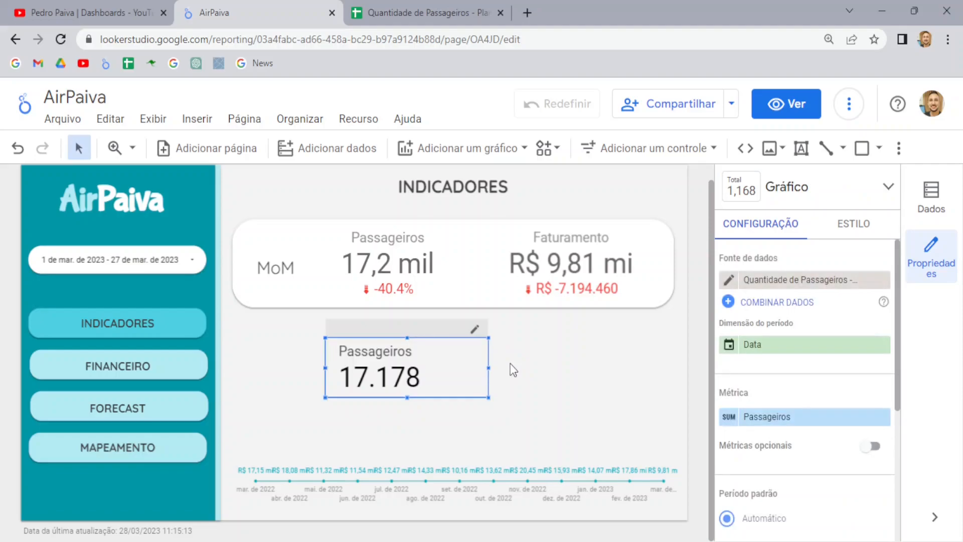
{"action": "scroll", "coordinate": [848, 384], "scroll_direction": "down", "scroll_amount": 5}
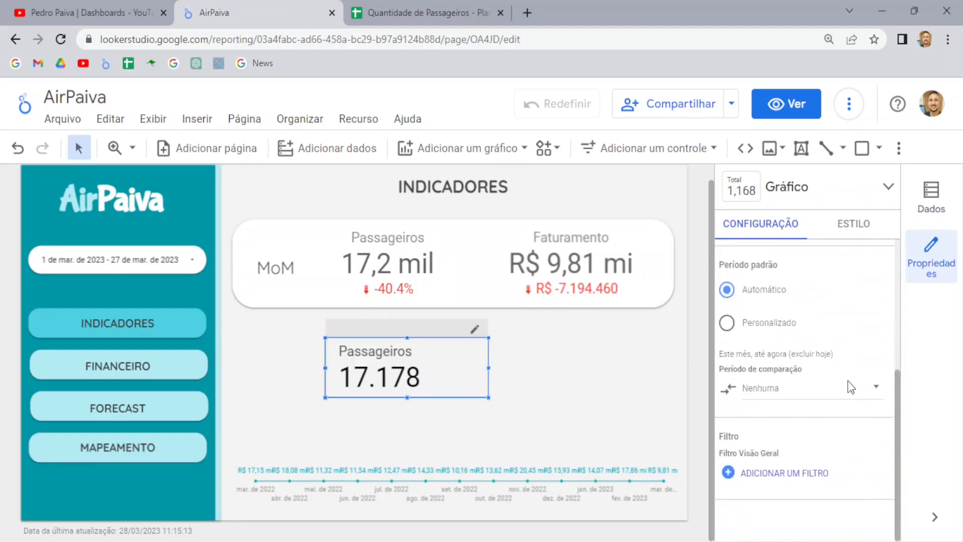
{"action": "left_click", "coordinate": [778, 390]}
{"action": "left_click", "coordinate": [845, 227]}
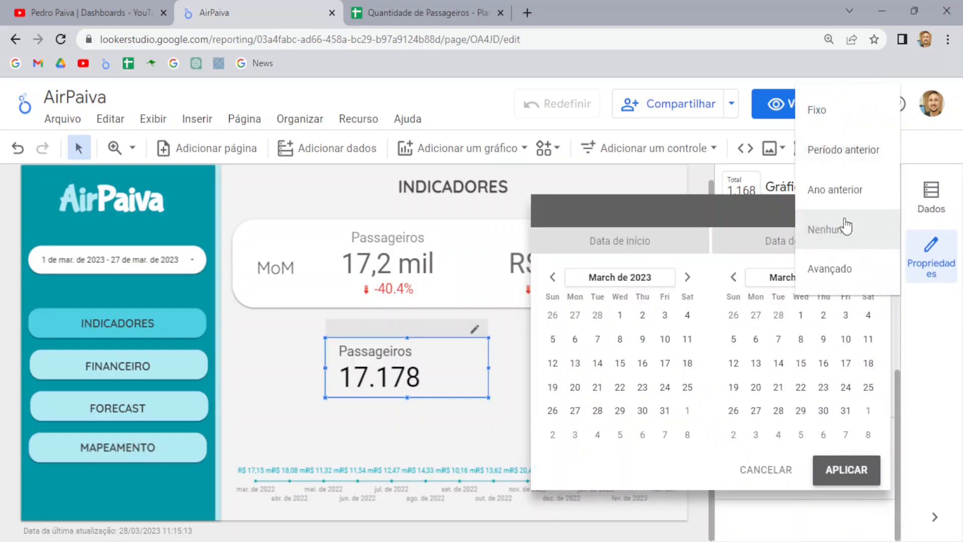
{"action": "left_click", "coordinate": [842, 150]}
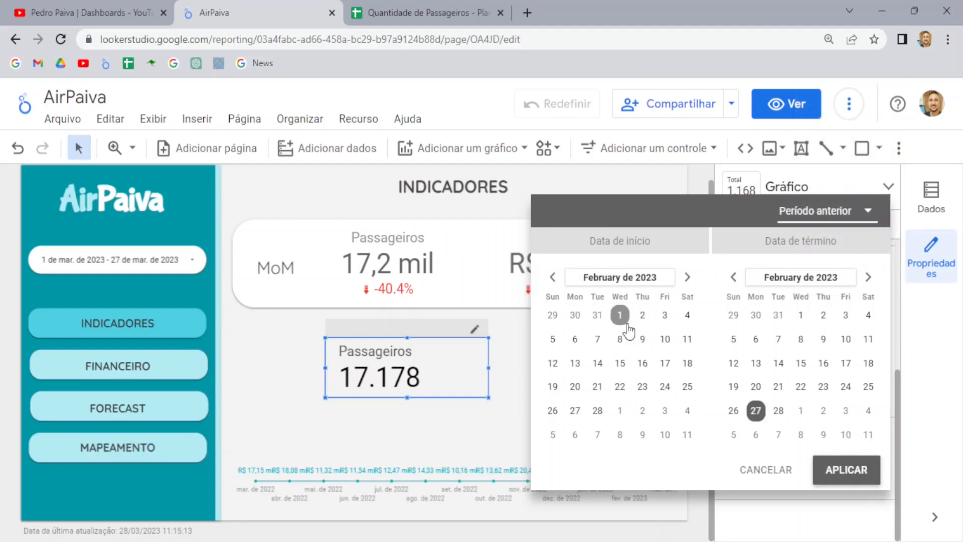
{"action": "left_click", "coordinate": [841, 479]}
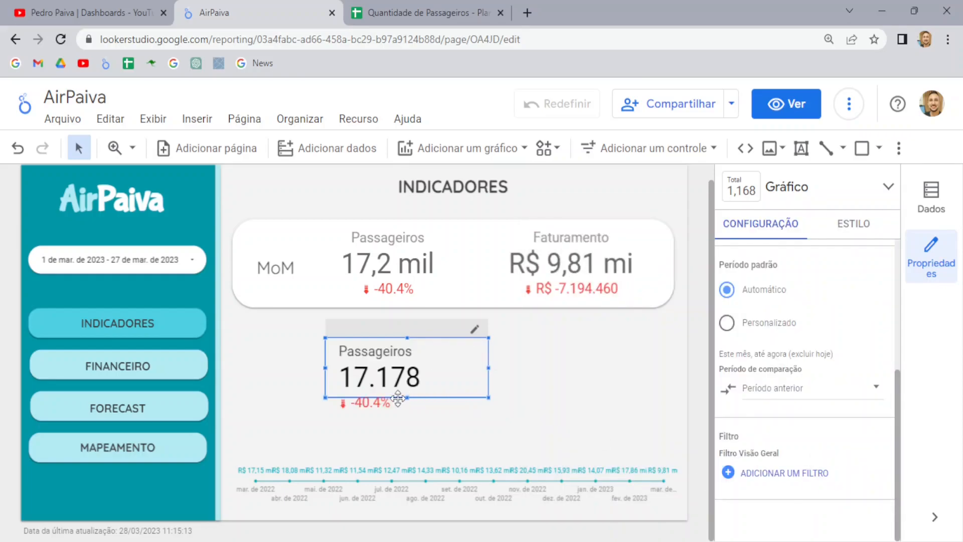
{"action": "left_click_drag", "start_coordinate": [407, 397], "coordinate": [406, 418]}
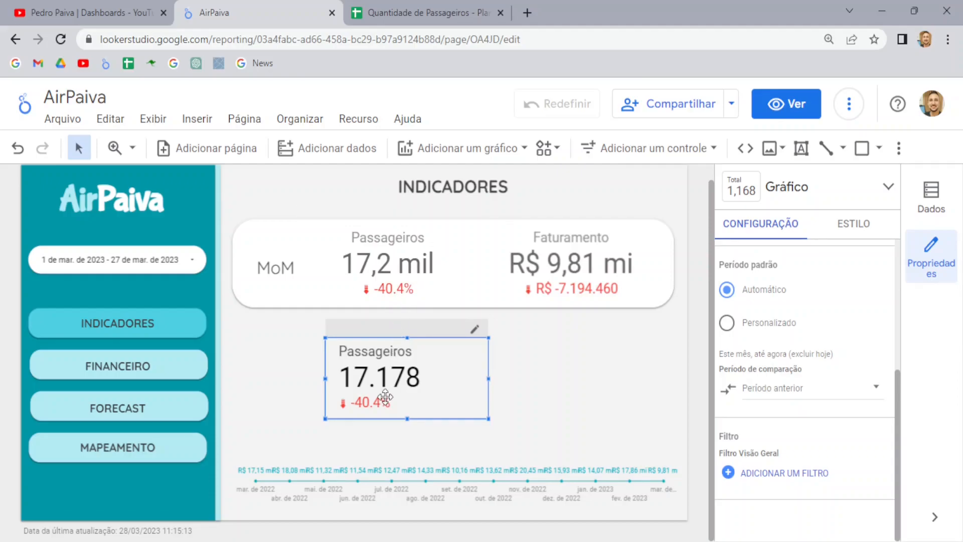
- Try green as the negative variation color of the Passageiros scorecard's comparison metric, and change it back to red
{"action": "left_click", "coordinate": [856, 228]}
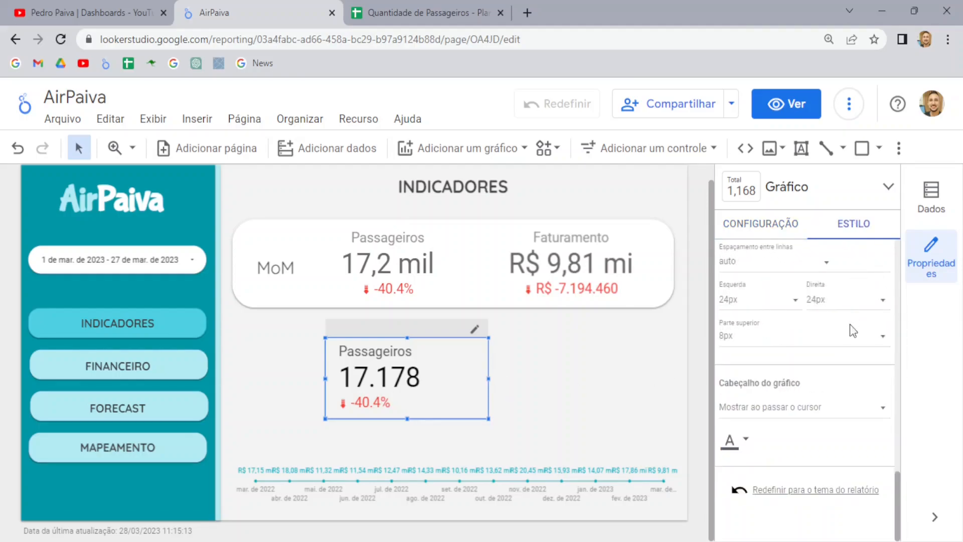
{"action": "scroll", "coordinate": [851, 326], "scroll_direction": "down", "scroll_amount": 5}
{"action": "scroll", "coordinate": [851, 332], "scroll_direction": "up", "scroll_amount": 5}
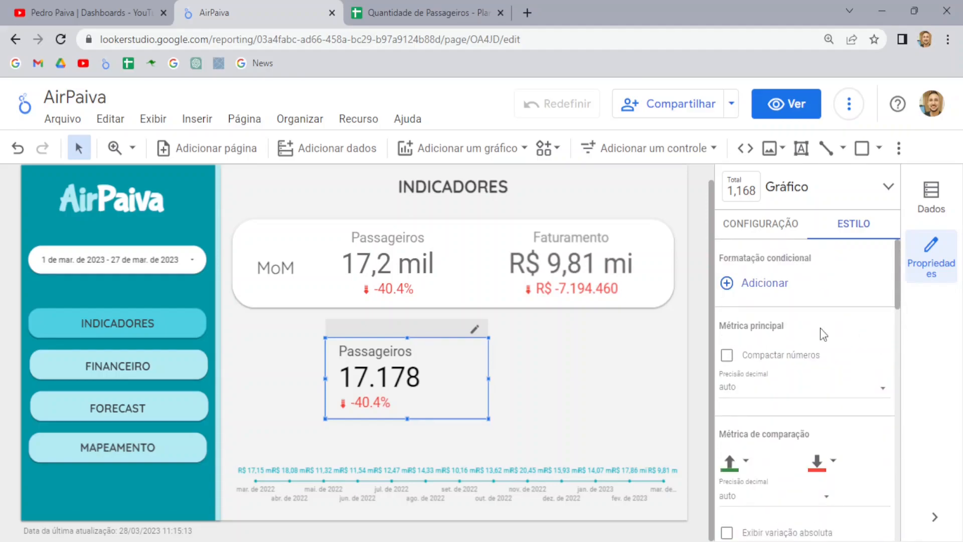
{"action": "scroll", "coordinate": [820, 327], "scroll_direction": "down", "scroll_amount": 3}
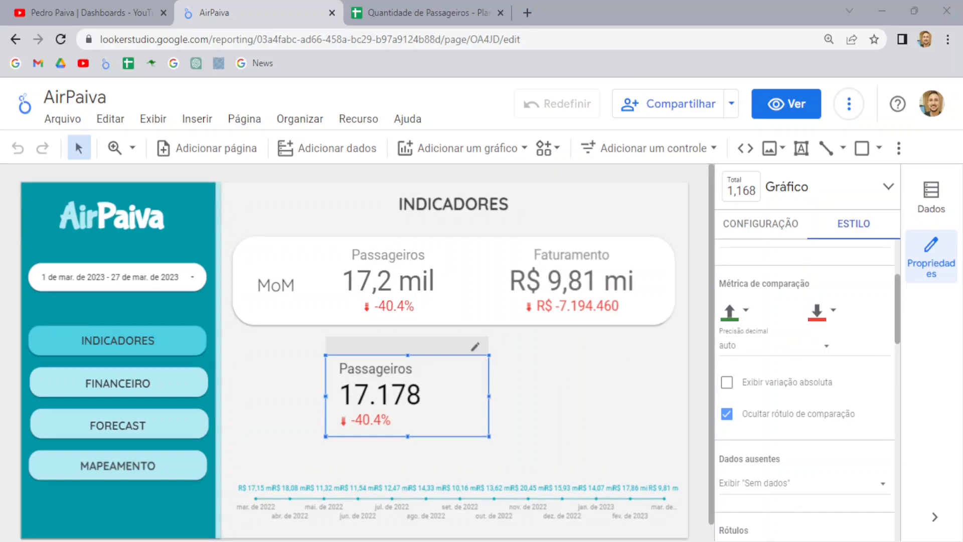
{"action": "left_click", "coordinate": [828, 316]}
{"action": "left_click", "coordinate": [681, 336]}
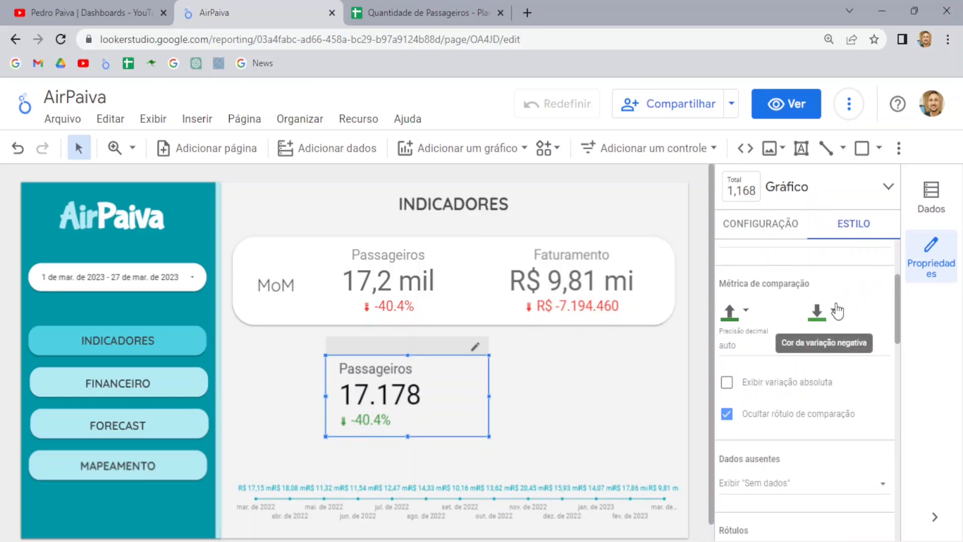
{"action": "left_click", "coordinate": [822, 312]}
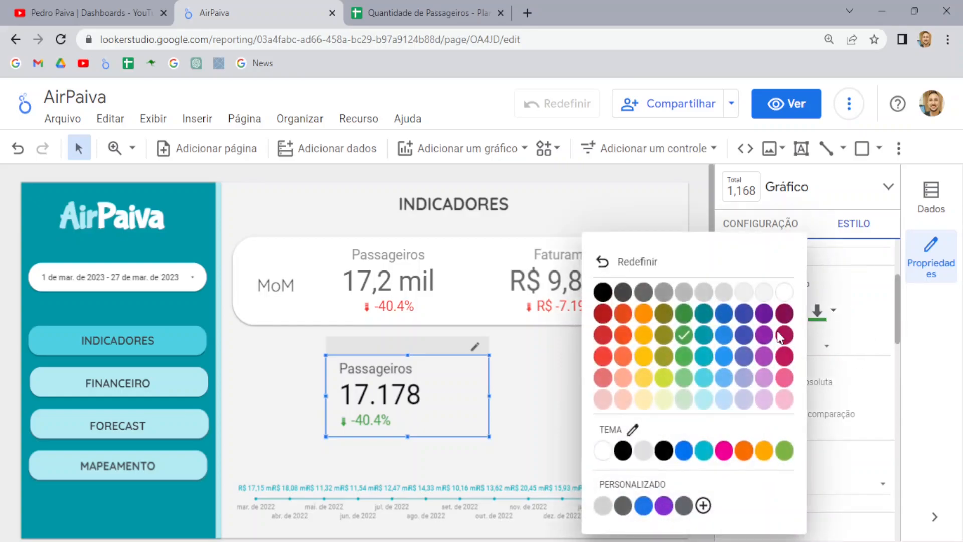
{"action": "left_click", "coordinate": [603, 335]}
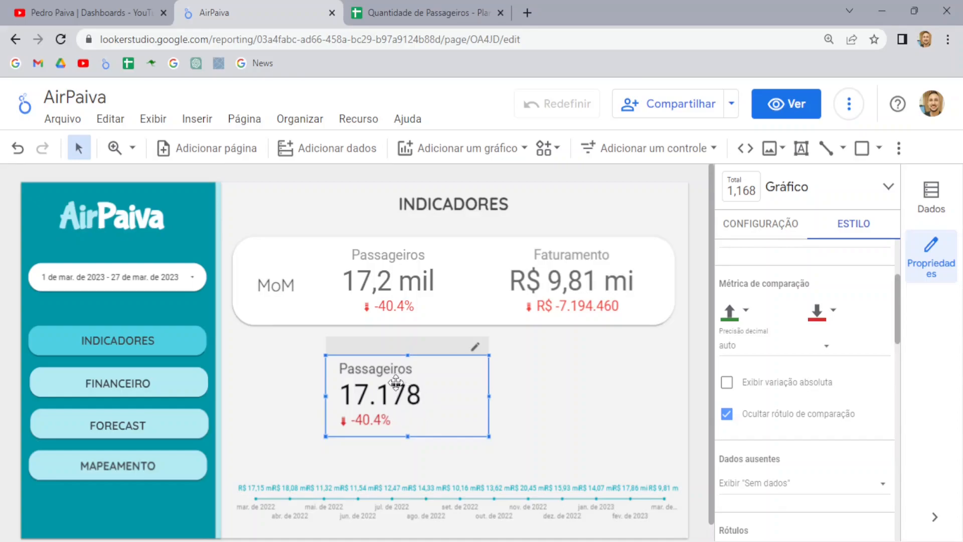
- Show the Passageiros comparison as an absolute variation, review the Faturamento scorecard's equivalent setting, and compact the Passageiros comparison numbers
{"action": "left_click", "coordinate": [726, 382]}
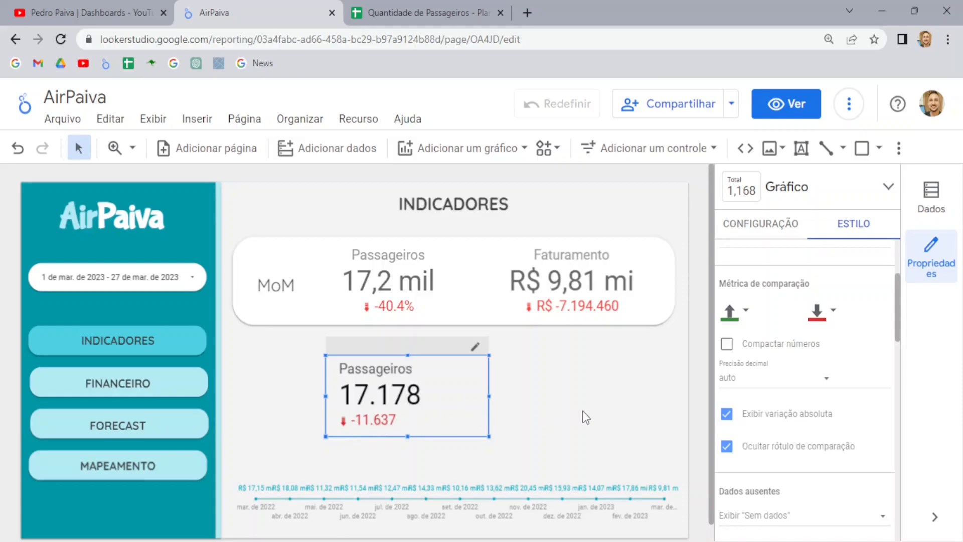
{"action": "left_click", "coordinate": [724, 416]}
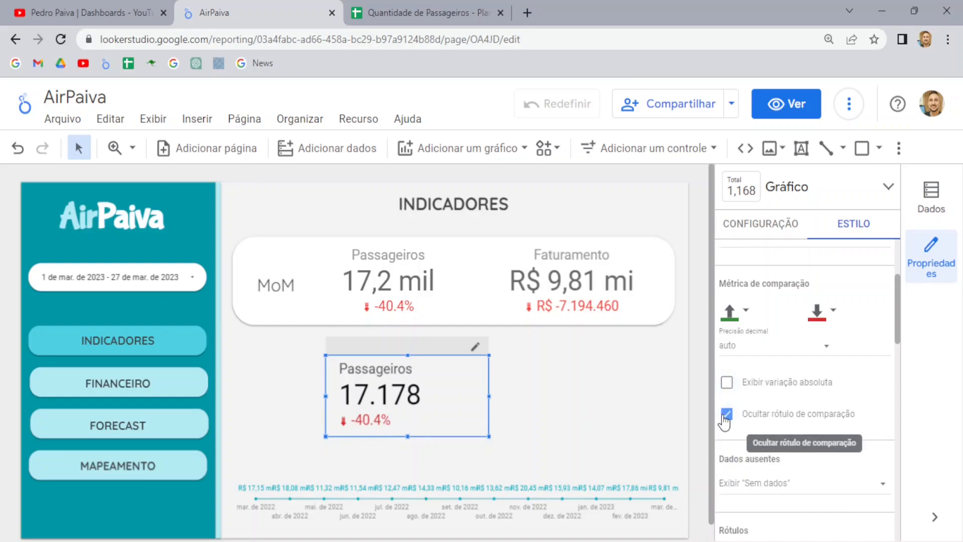
{"action": "left_click", "coordinate": [734, 382]}
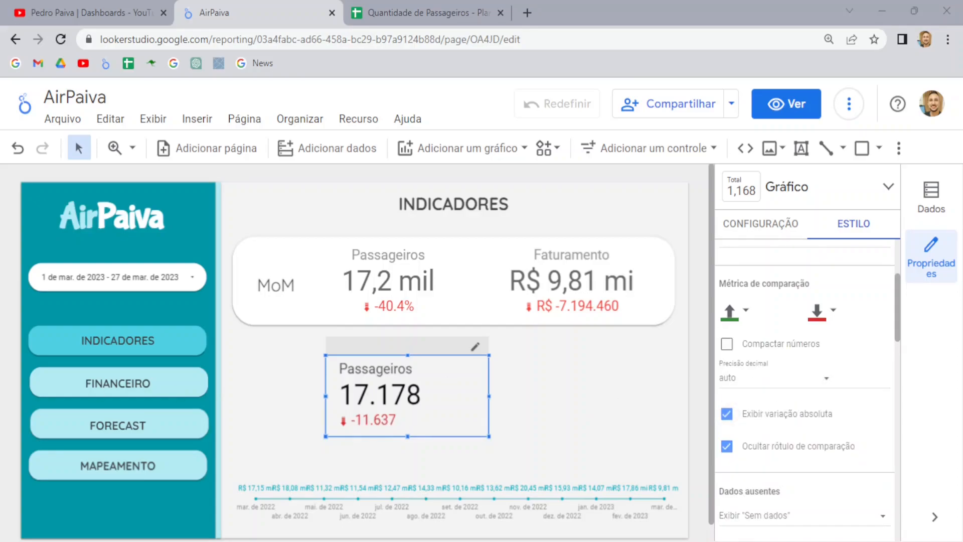
{"action": "left_click", "coordinate": [609, 281]}
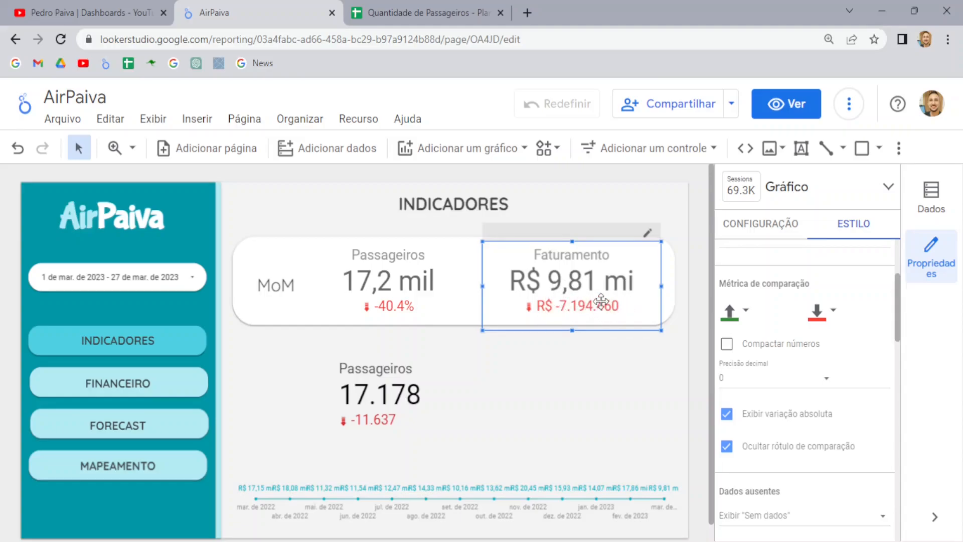
{"action": "left_click", "coordinate": [368, 398]}
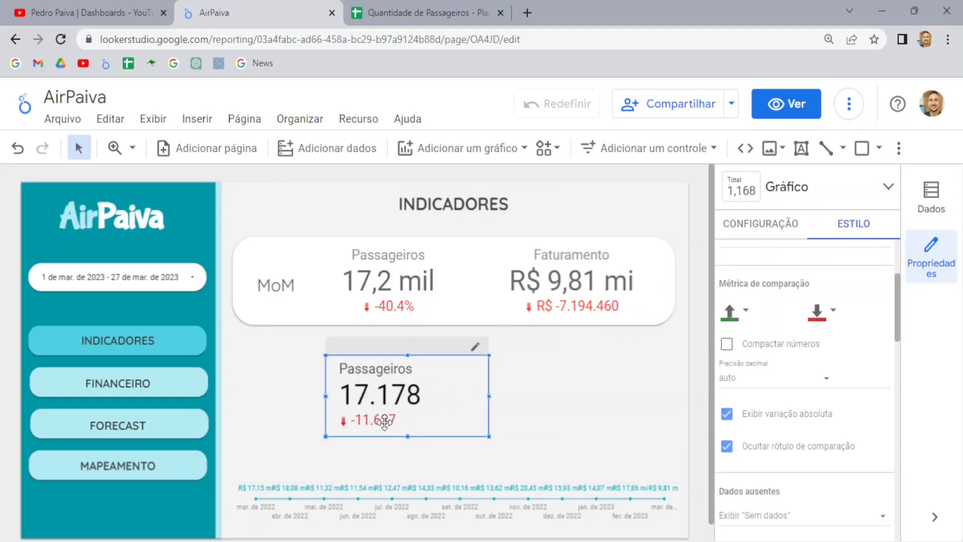
{"action": "left_click", "coordinate": [727, 345]}
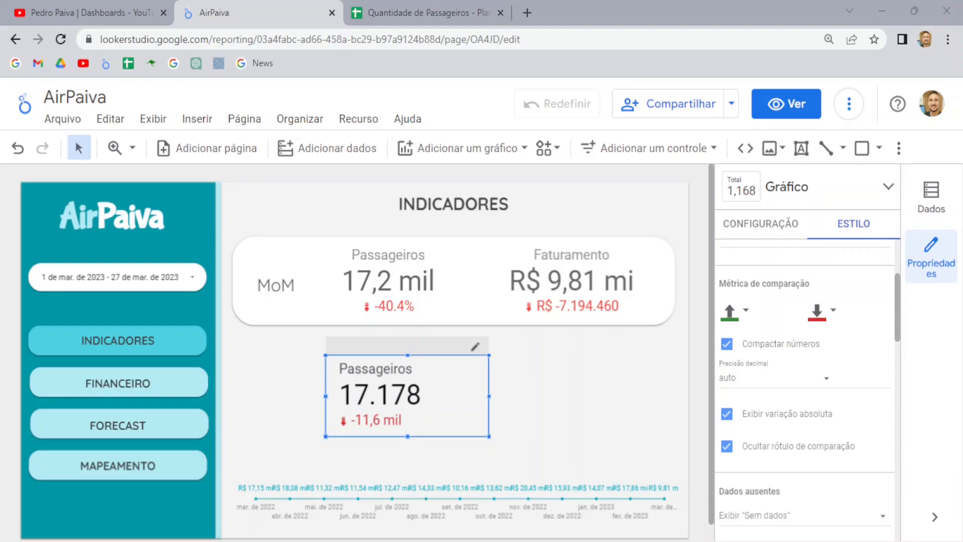
{"action": "left_click", "coordinate": [811, 375]}
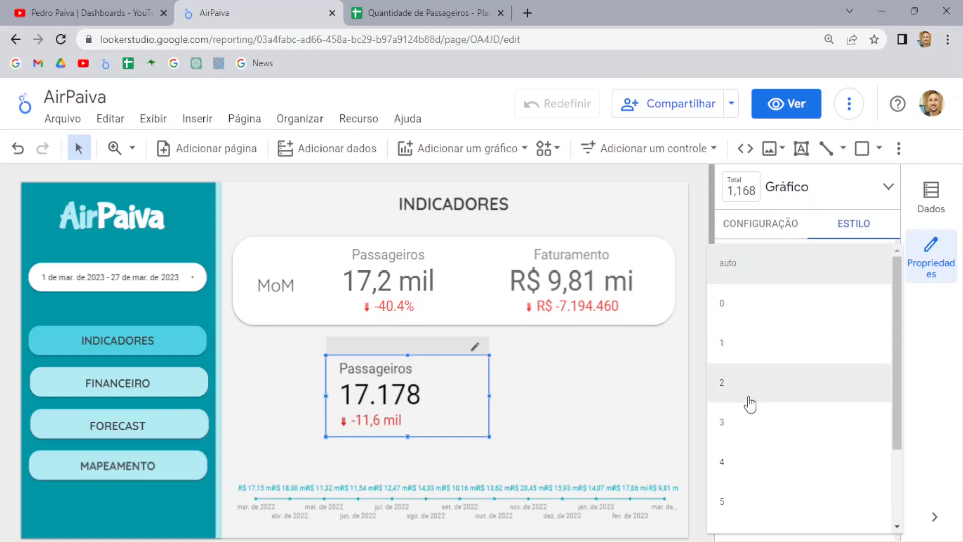
{"action": "left_click", "coordinate": [700, 339]}
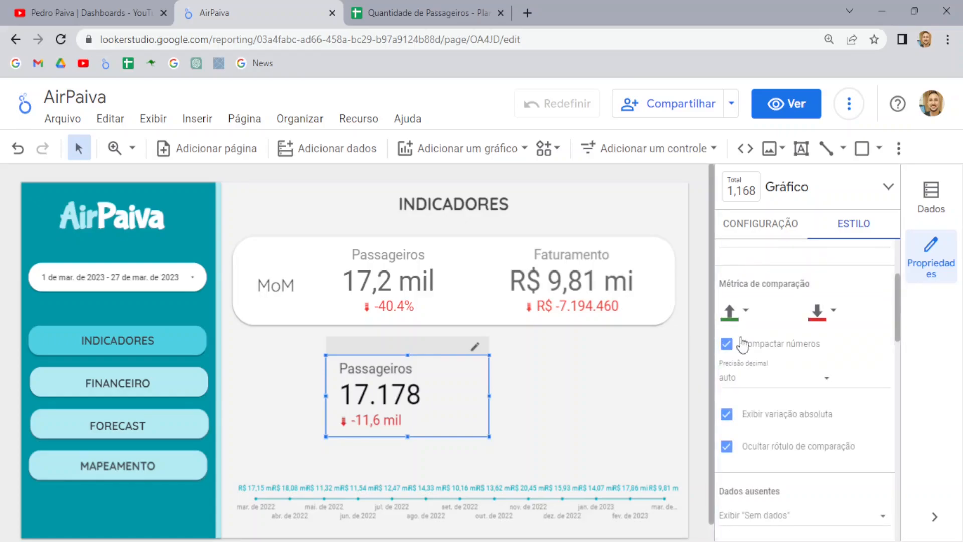
- Turn off the absolute variation for the Passageiros comparison metric and set its decimal precision to 0
{"action": "left_click", "coordinate": [727, 414]}
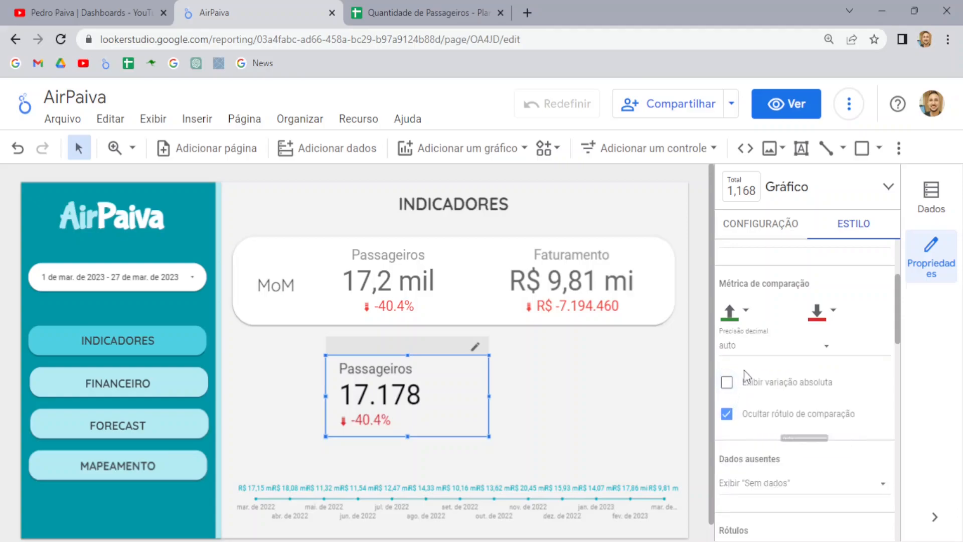
{"action": "left_click", "coordinate": [752, 353]}
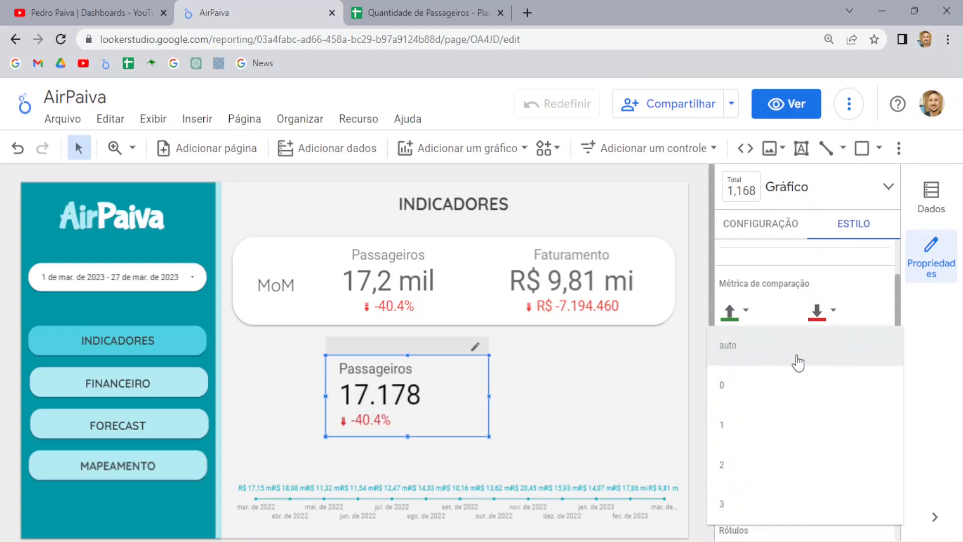
{"action": "left_click", "coordinate": [730, 390]}
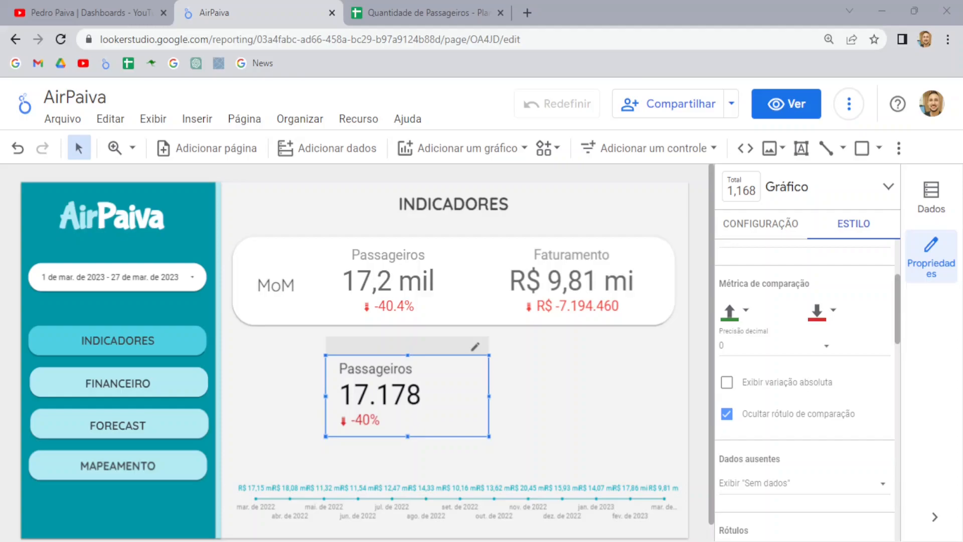
- Set the period control's default range to Esta semana (começa na segunda-feira), without including today
{"action": "left_click", "coordinate": [153, 264]}
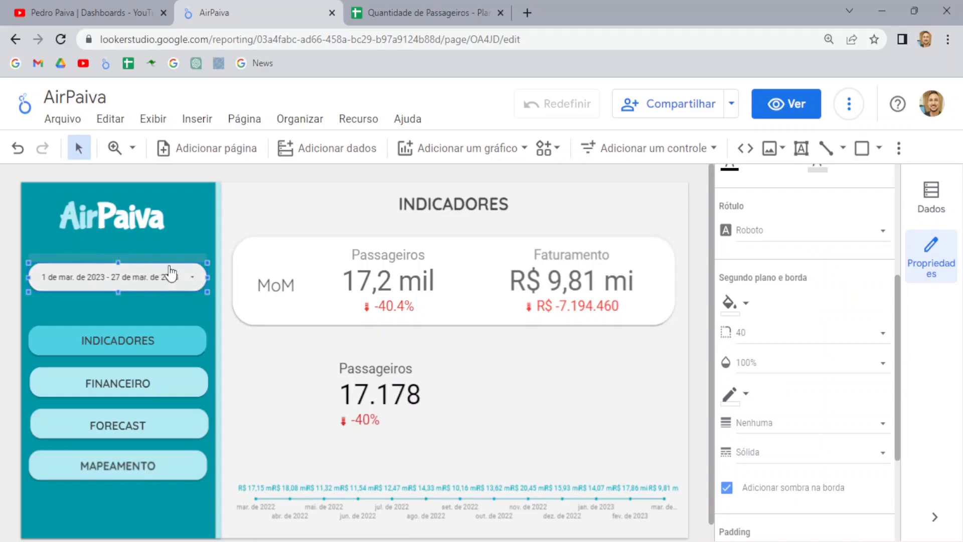
{"action": "scroll", "coordinate": [842, 247], "scroll_direction": "up", "scroll_amount": 5}
{"action": "left_click", "coordinate": [761, 224]}
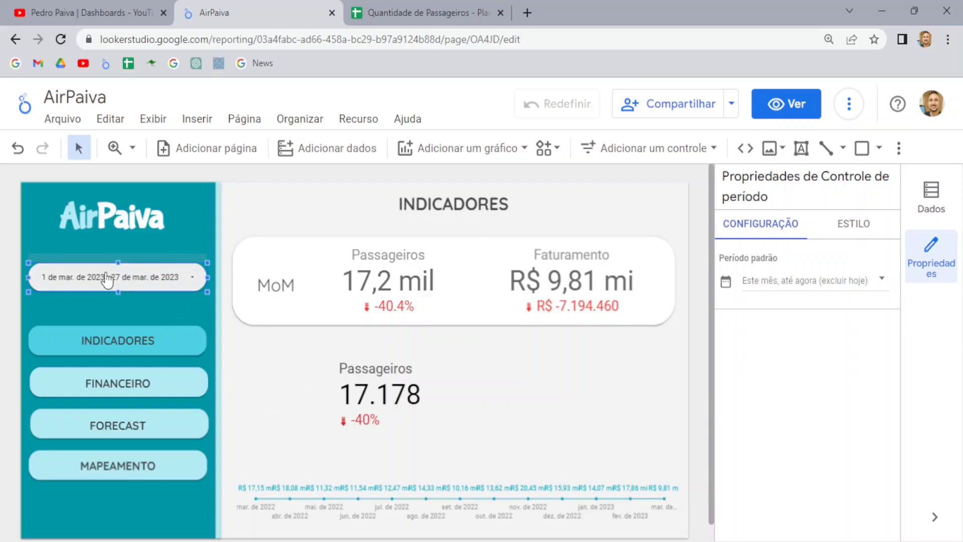
{"action": "left_click", "coordinate": [790, 290]}
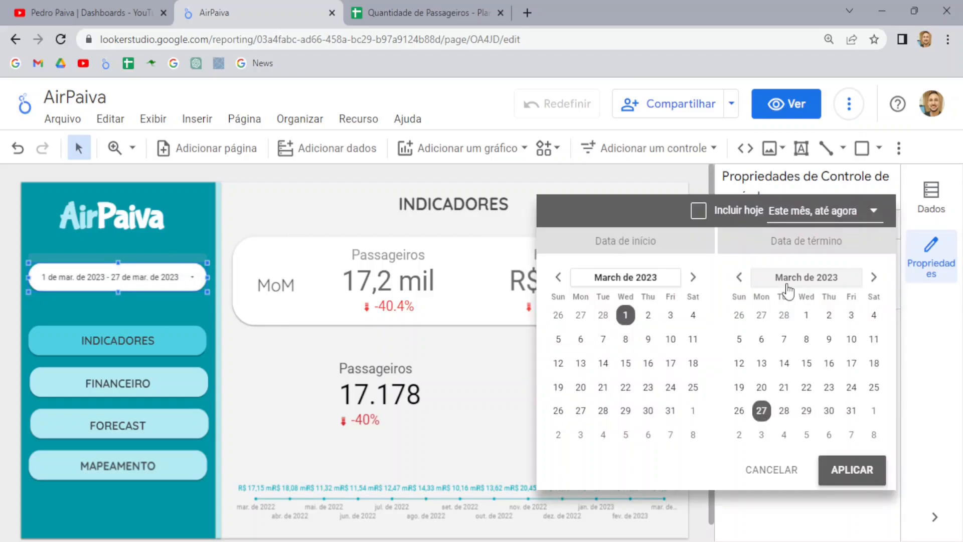
{"action": "left_click", "coordinate": [852, 211]}
{"action": "scroll", "coordinate": [865, 224], "scroll_direction": "up", "scroll_amount": 1}
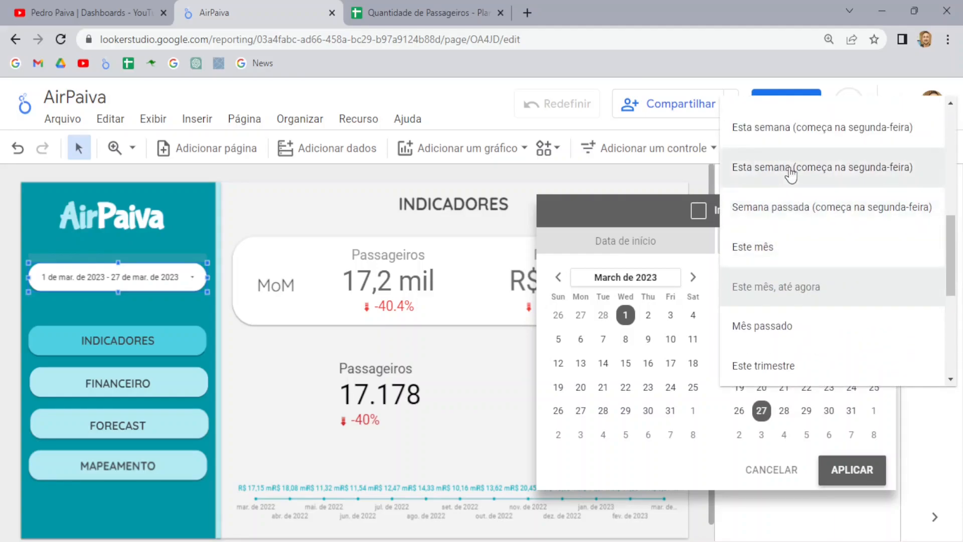
{"action": "left_click", "coordinate": [811, 173]}
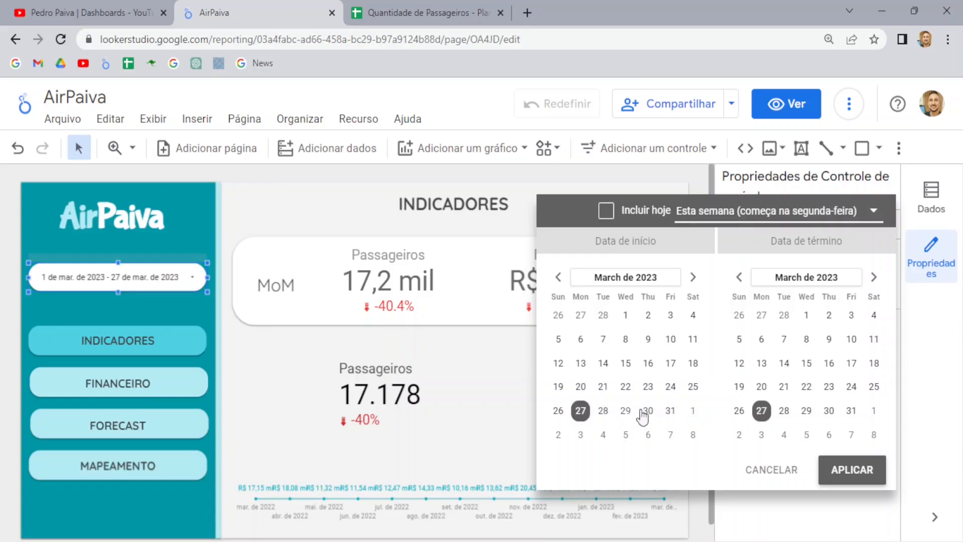
{"action": "left_click", "coordinate": [857, 470]}
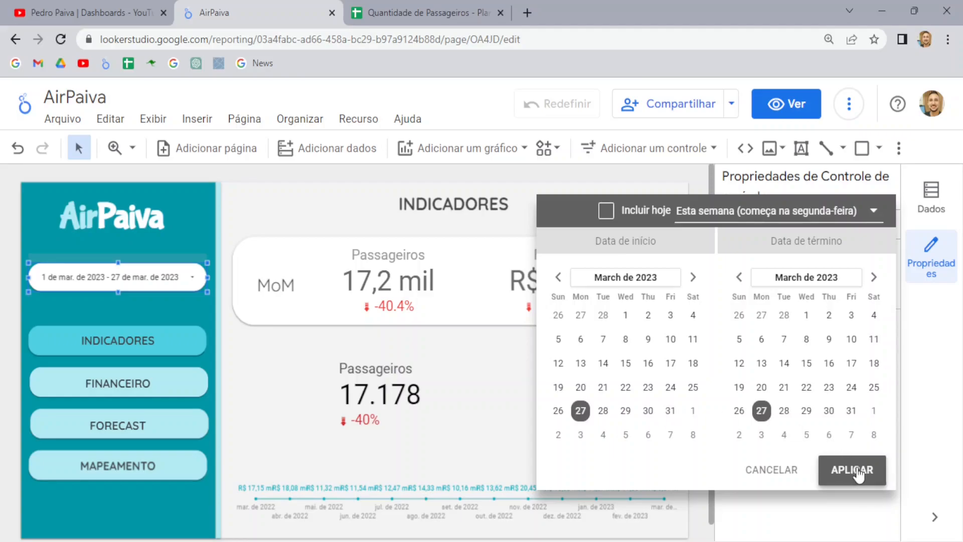
- Apply a fixed date range of March 20 to 26, 2023 in the dashboard's period control
{"action": "left_click", "coordinate": [195, 279]}
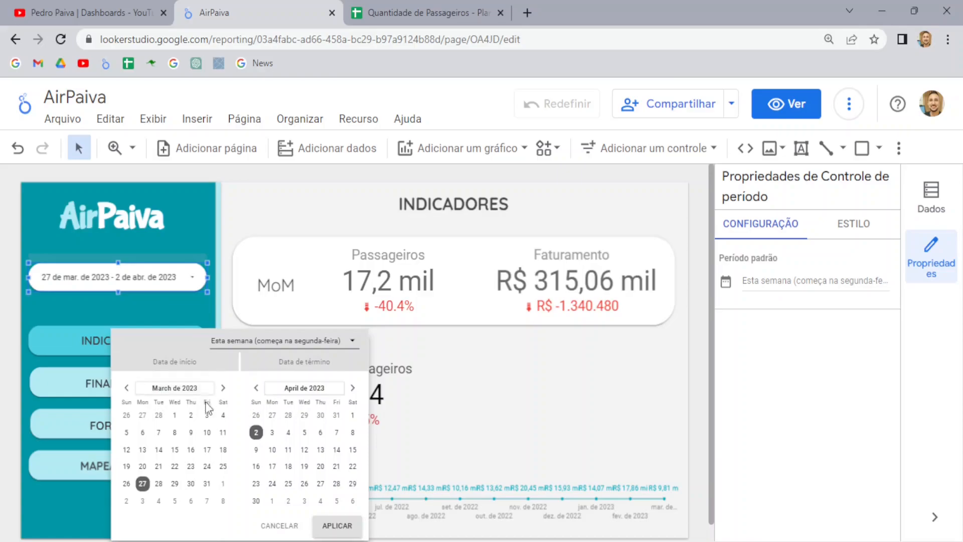
{"action": "left_click", "coordinate": [143, 466]}
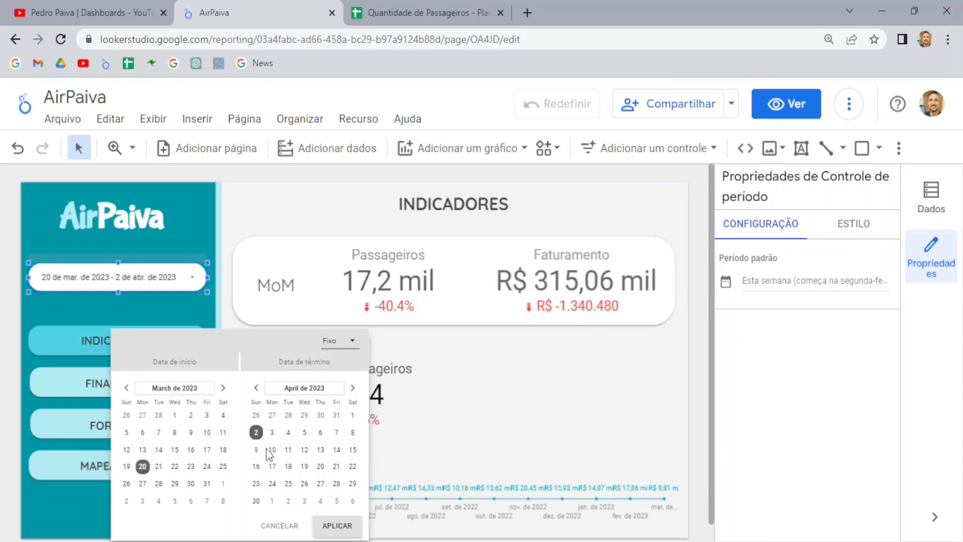
{"action": "left_click", "coordinate": [256, 388]}
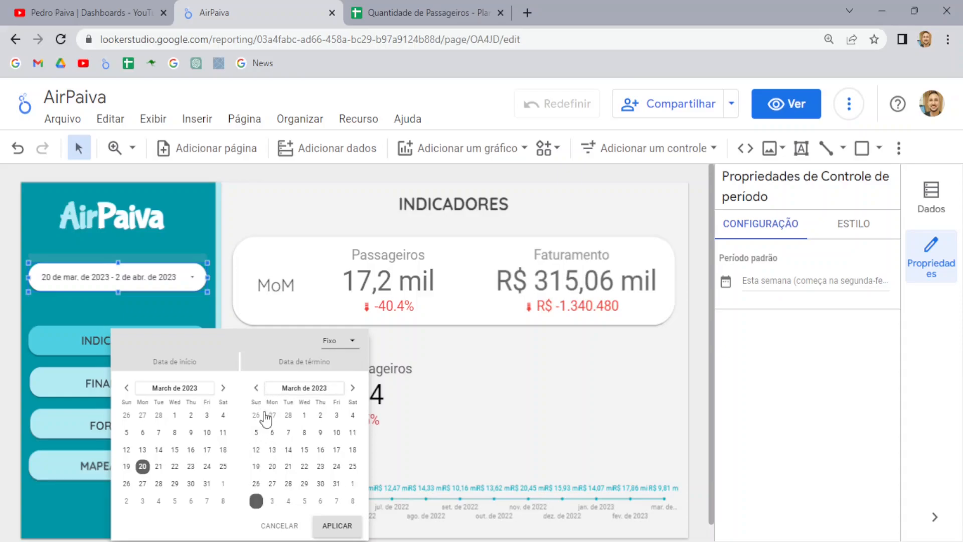
{"action": "left_click", "coordinate": [255, 485]}
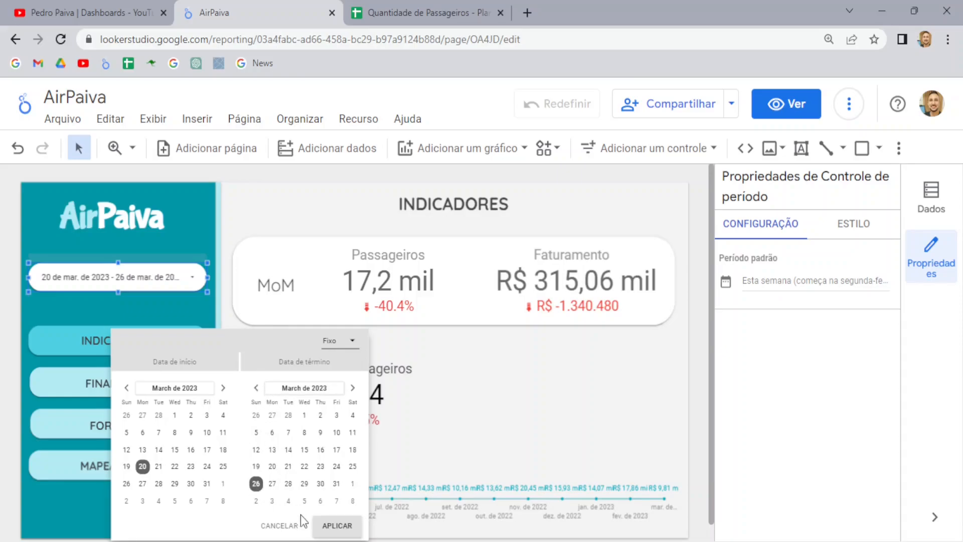
{"action": "left_click", "coordinate": [329, 526]}
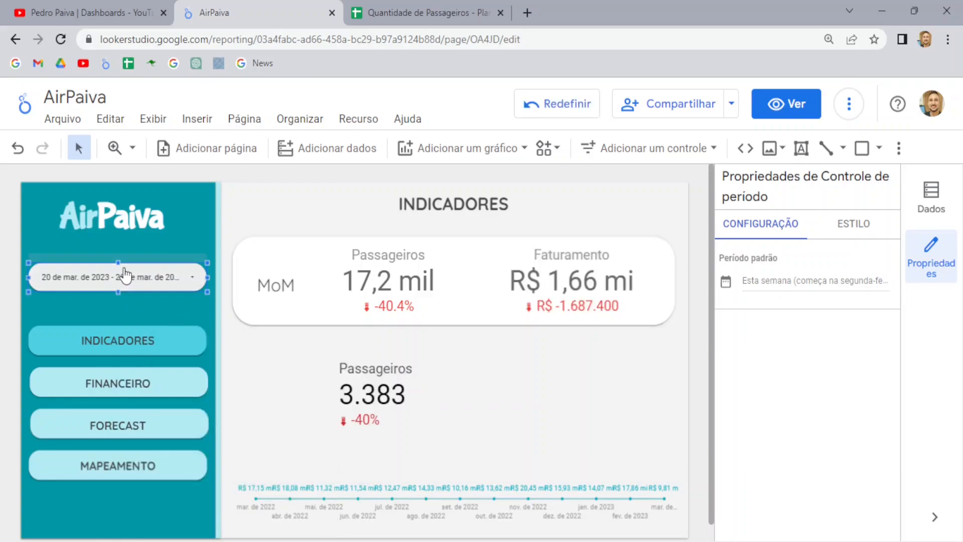
- Check the lower Passageiros scorecard's comparison period against the date range in the period control
{"action": "left_click", "coordinate": [373, 395]}
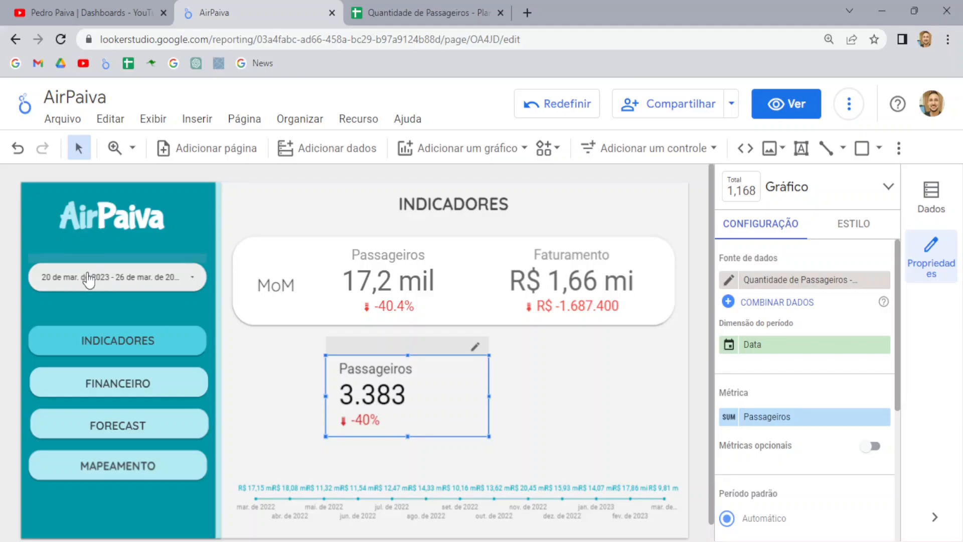
{"action": "left_click", "coordinate": [194, 274]}
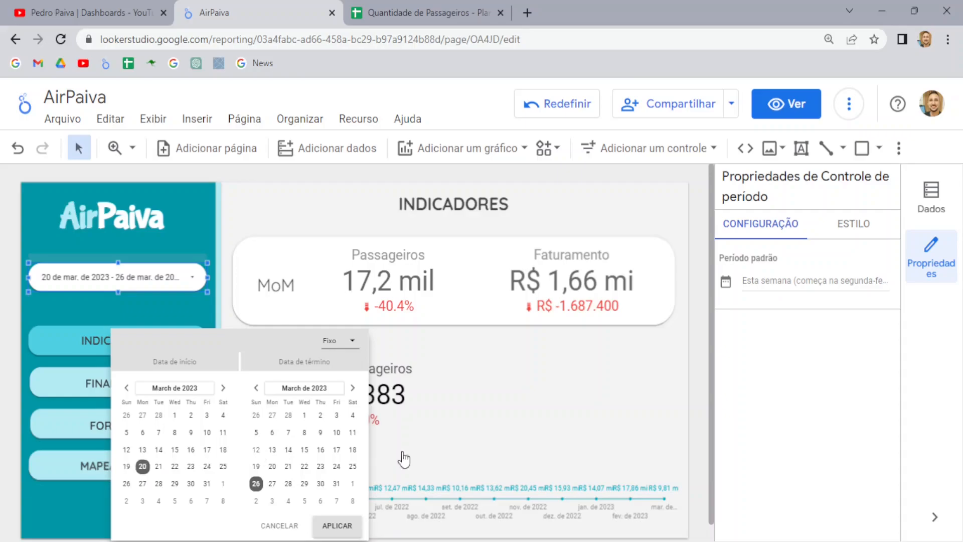
{"action": "left_click", "coordinate": [459, 446]}
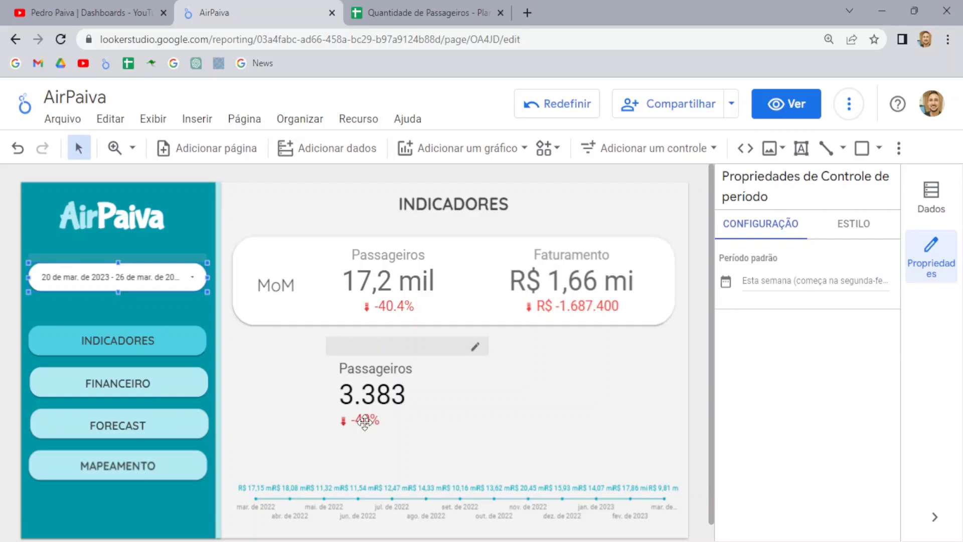
{"action": "left_click", "coordinate": [412, 361]}
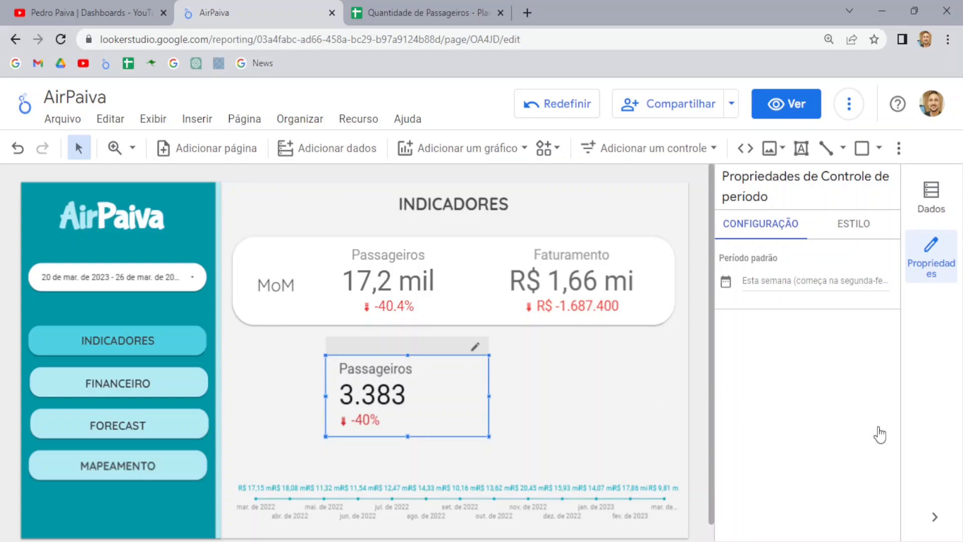
{"action": "scroll", "coordinate": [803, 397], "scroll_direction": "down", "scroll_amount": 5}
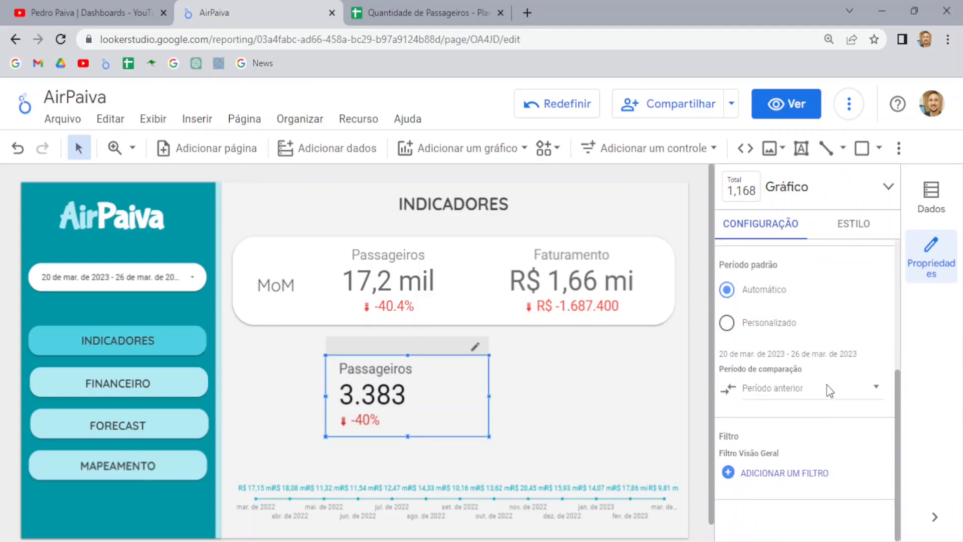
{"action": "left_click", "coordinate": [826, 389]}
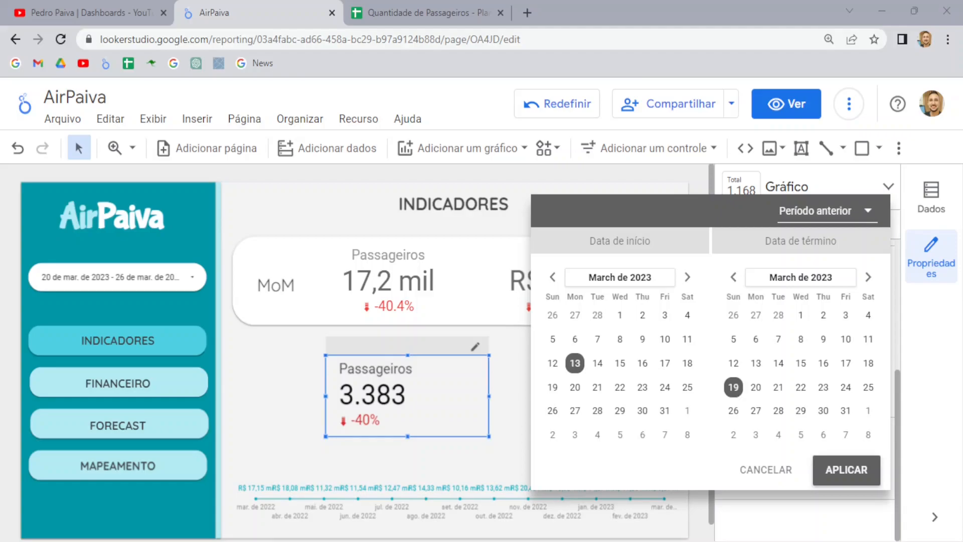
{"action": "left_click", "coordinate": [517, 399]}
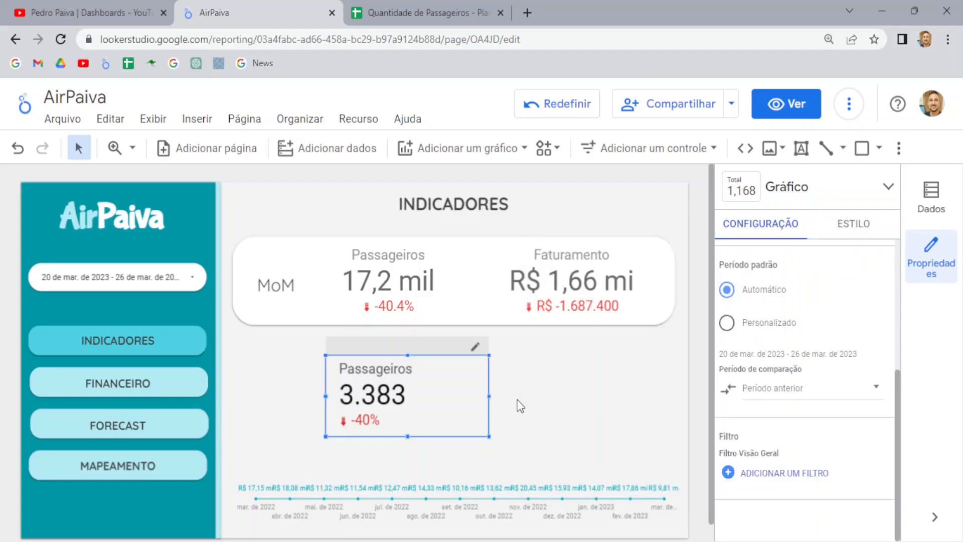
{"action": "left_click", "coordinate": [141, 265]}
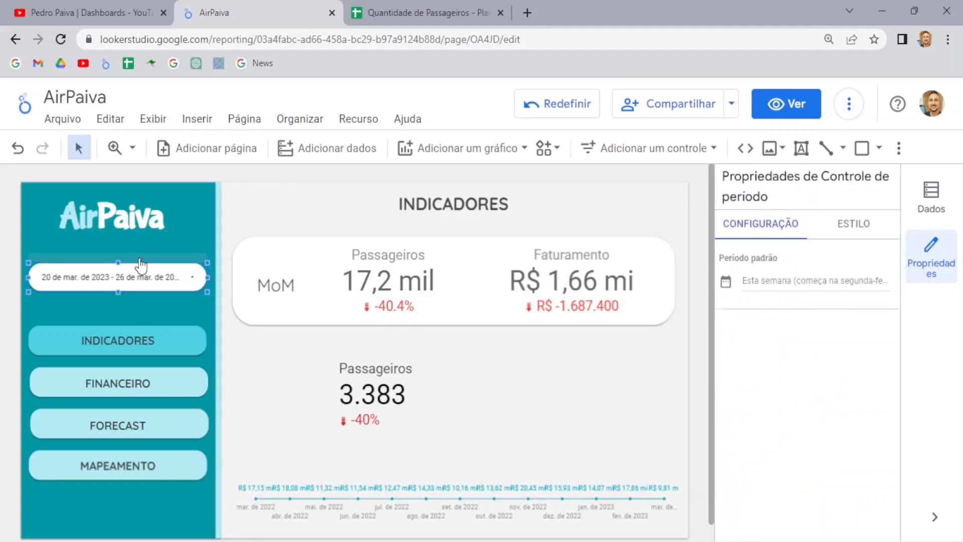
- Give the lower Passageiros scorecard a custom default period of Este mês, até agora, without including today
{"action": "left_click", "coordinate": [379, 398]}
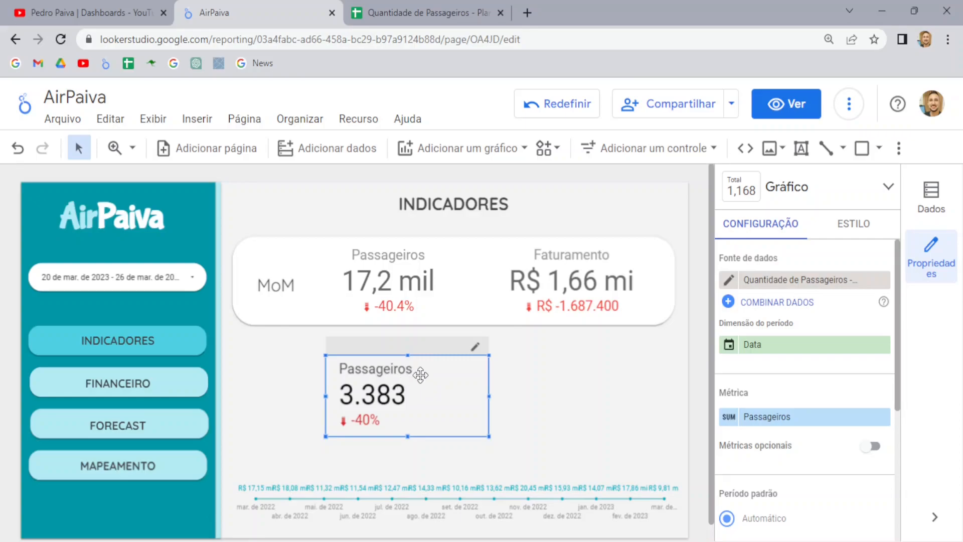
{"action": "scroll", "coordinate": [796, 380], "scroll_direction": "down", "scroll_amount": 4}
{"action": "scroll", "coordinate": [796, 380], "scroll_direction": "up", "scroll_amount": 1}
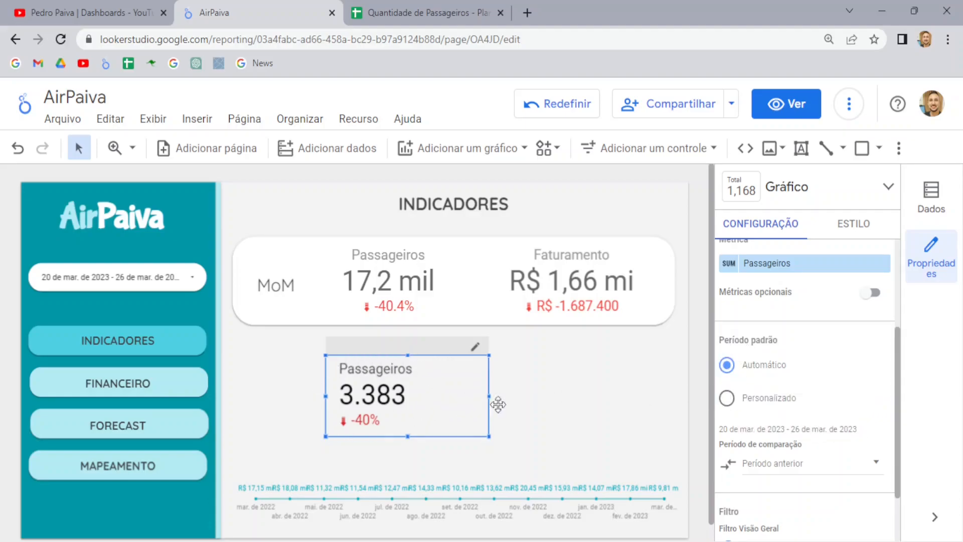
{"action": "left_click", "coordinate": [731, 400]}
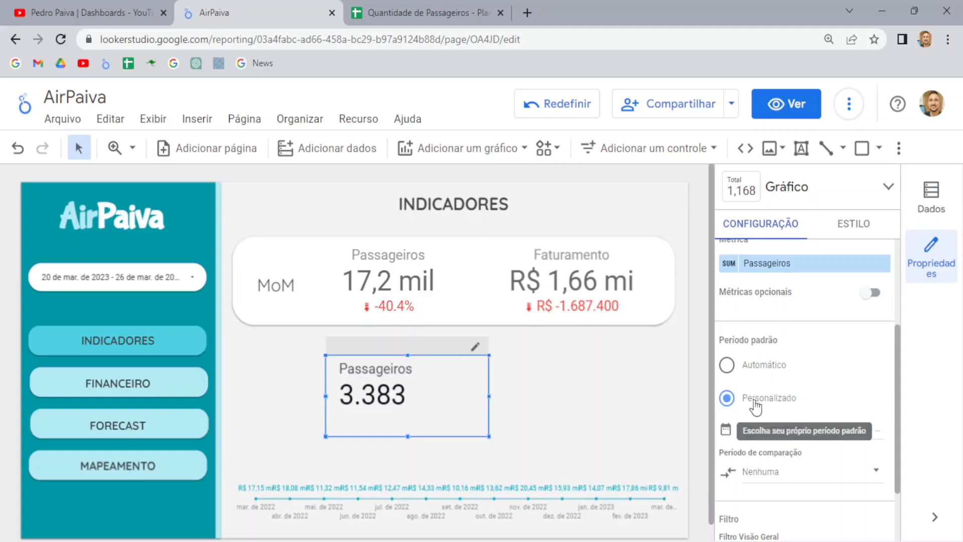
{"action": "left_click", "coordinate": [798, 431]}
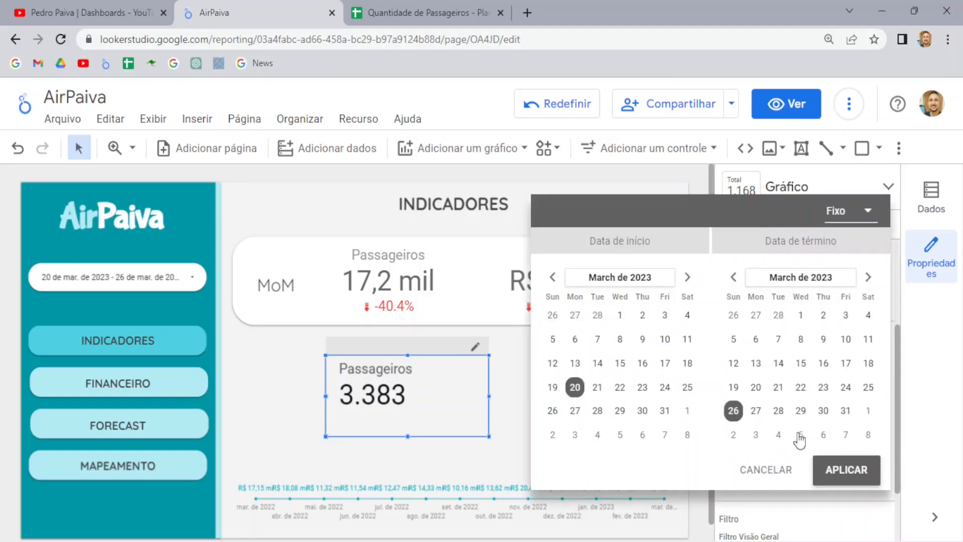
{"action": "left_click", "coordinate": [857, 216]}
{"action": "scroll", "coordinate": [830, 281], "scroll_direction": "down", "scroll_amount": 2}
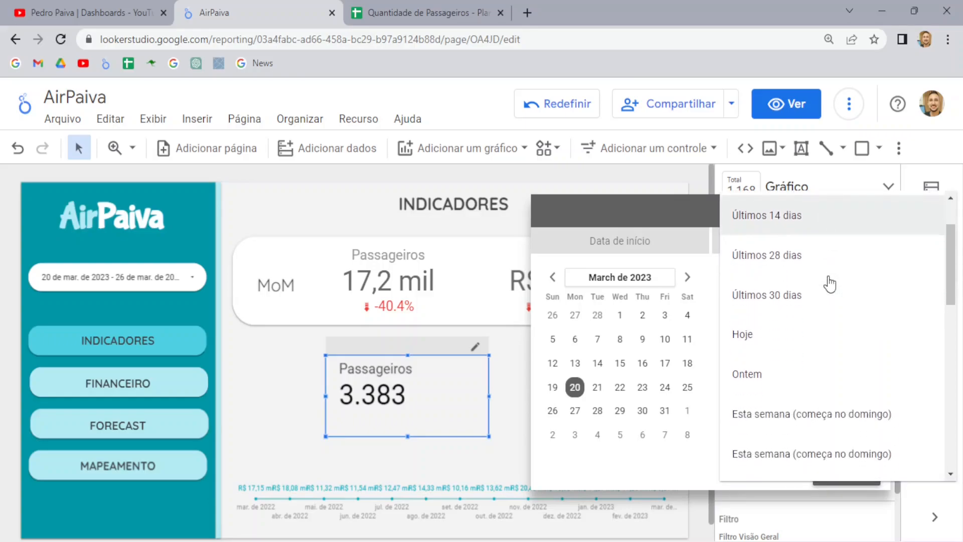
{"action": "scroll", "coordinate": [830, 284], "scroll_direction": "down", "scroll_amount": 6}
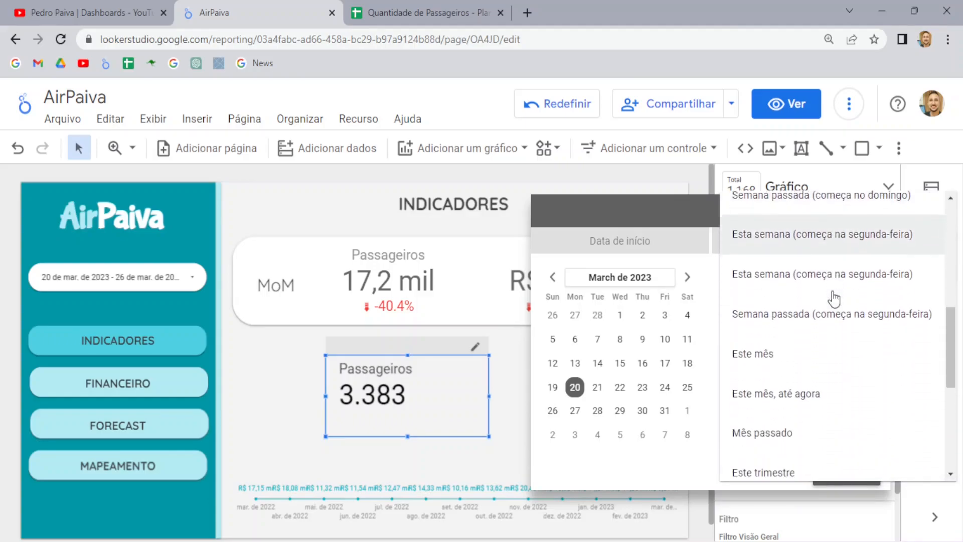
{"action": "left_click", "coordinate": [759, 396]}
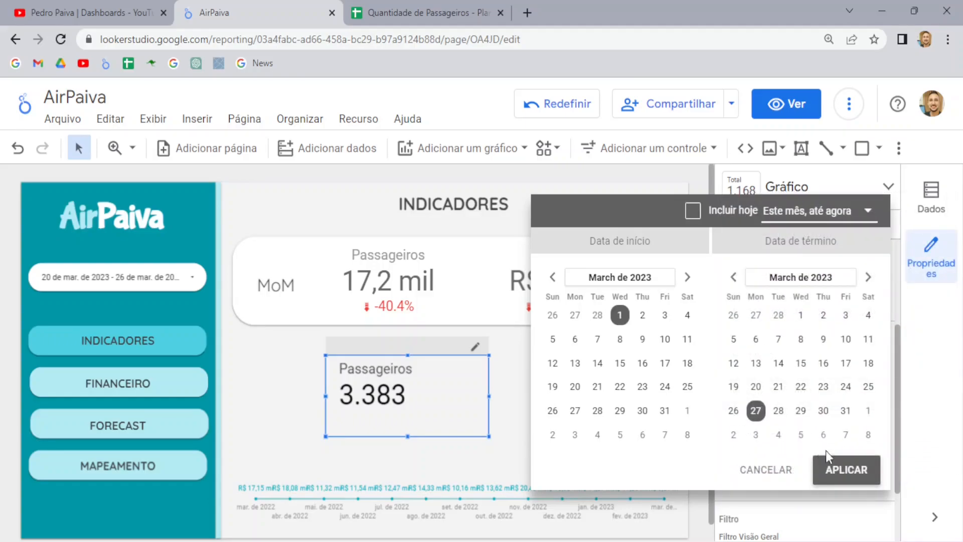
{"action": "left_click", "coordinate": [846, 475]}
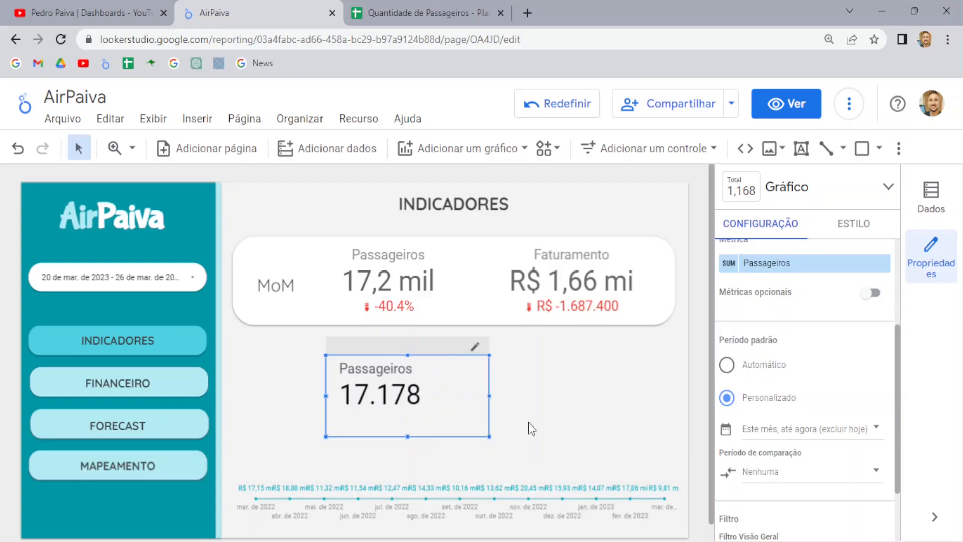
- Set the default period of the Passageiros scorecard in the white card to Automático
{"action": "left_click", "coordinate": [412, 280]}
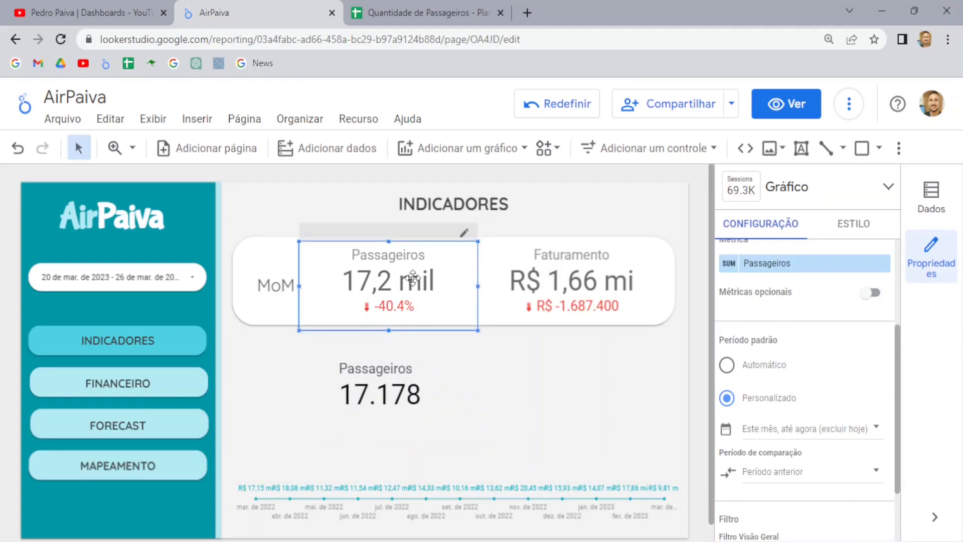
{"action": "left_click", "coordinate": [728, 365]}
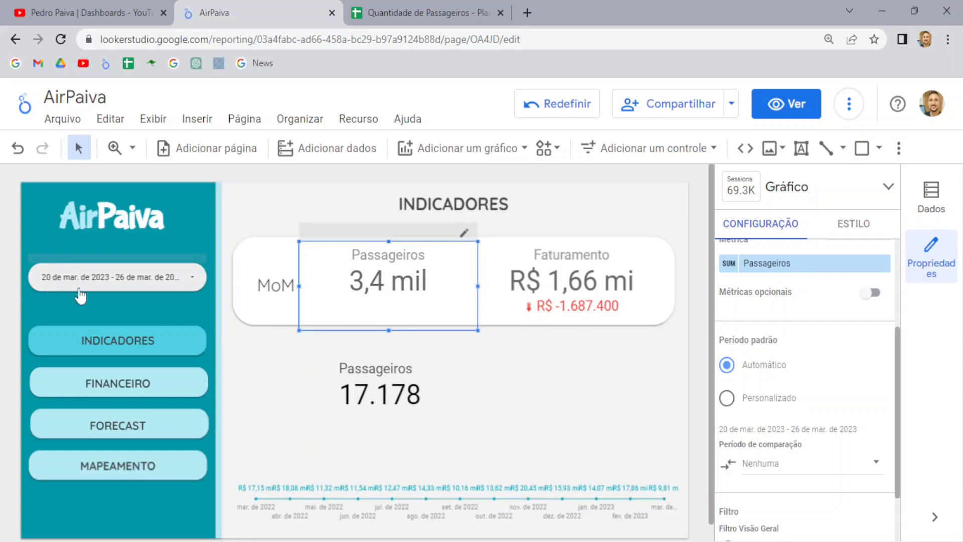
- Set the comparison period of the lower Passageiros scorecard to Período anterior
{"action": "left_click", "coordinate": [371, 399]}
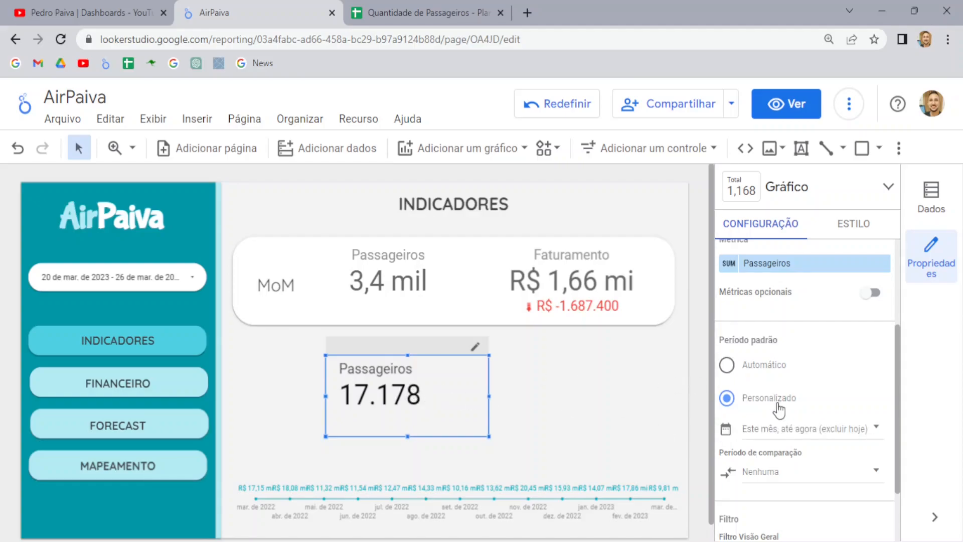
{"action": "left_click", "coordinate": [766, 477]}
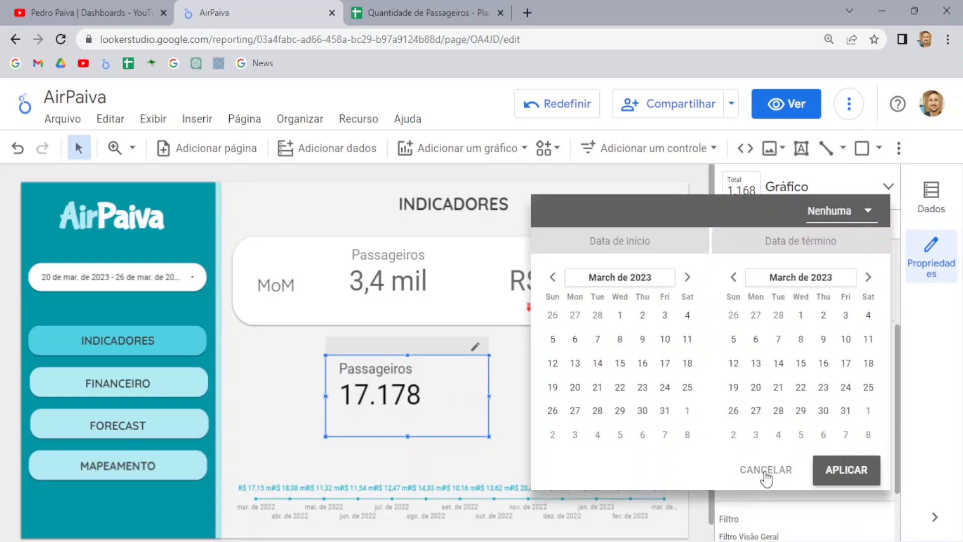
{"action": "left_click", "coordinate": [851, 216]}
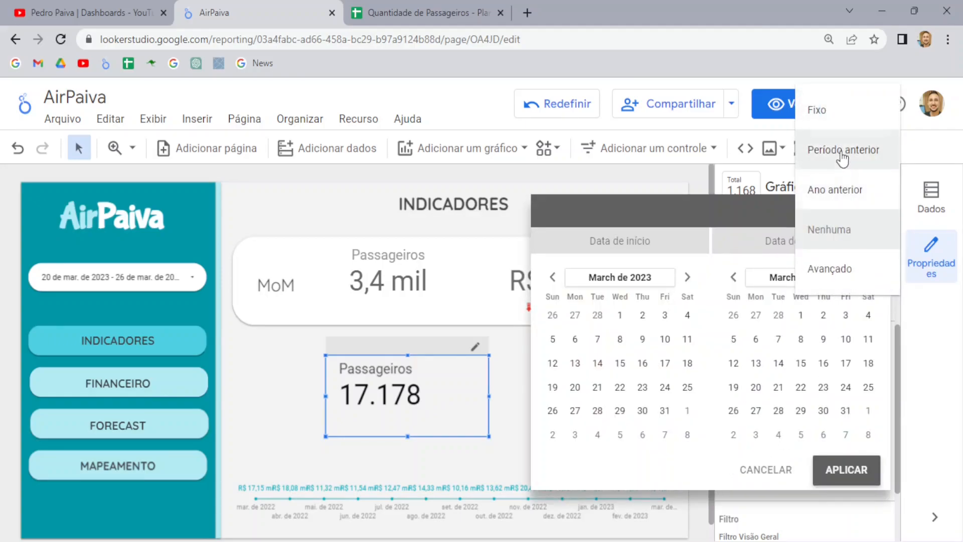
{"action": "left_click", "coordinate": [827, 152]}
{"action": "left_click", "coordinate": [861, 471]}
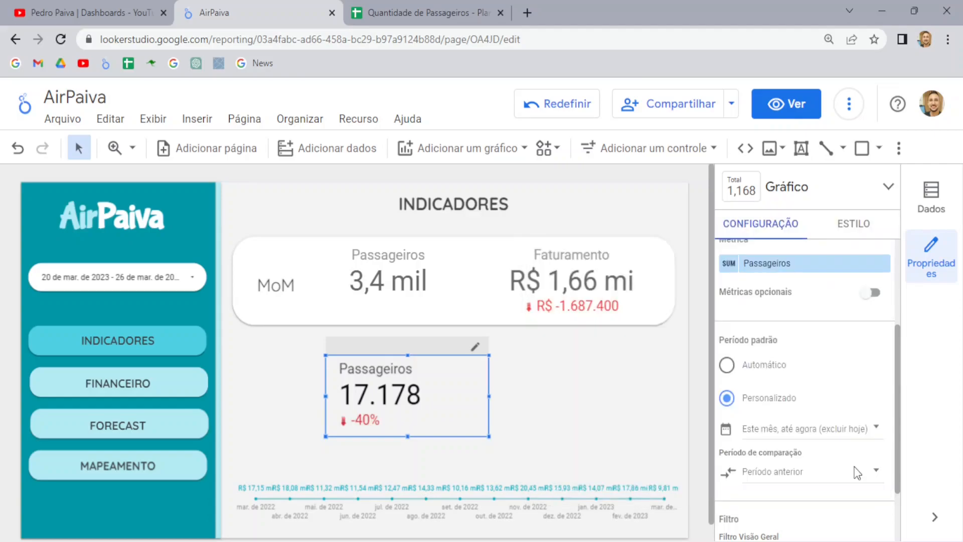
- Set the comparison period of the Passageiros scorecard in the white card to Período anterior
{"action": "left_click", "coordinate": [391, 291]}
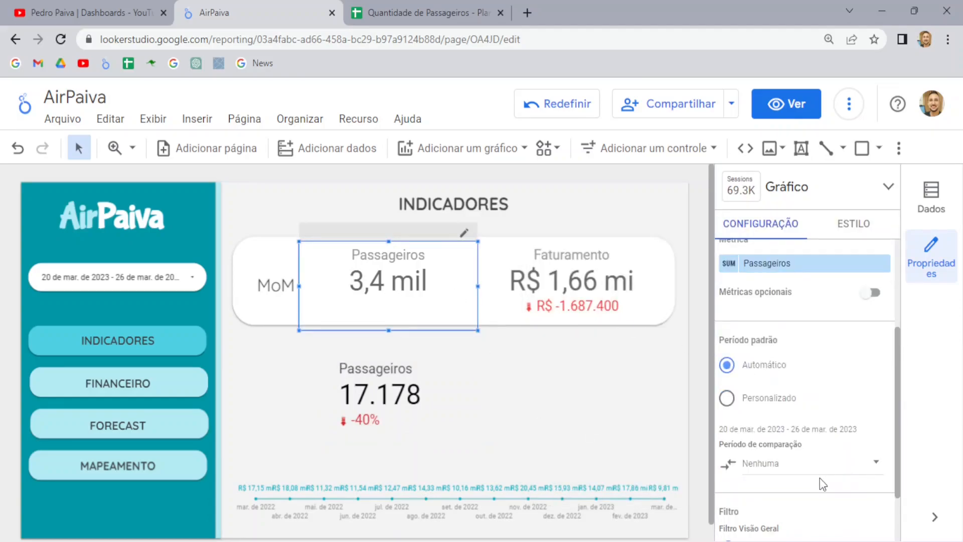
{"action": "left_click", "coordinate": [779, 469]}
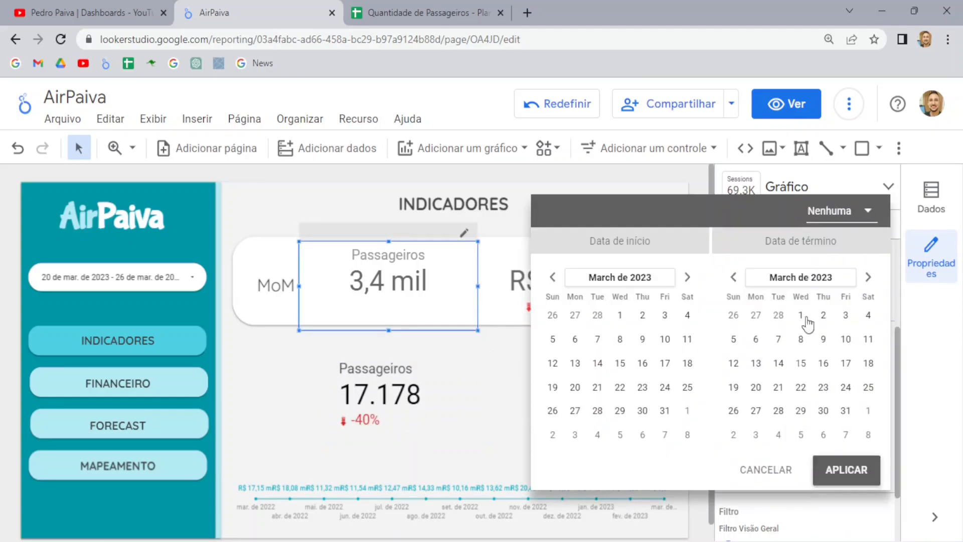
{"action": "left_click", "coordinate": [832, 219]}
{"action": "left_click", "coordinate": [842, 151]}
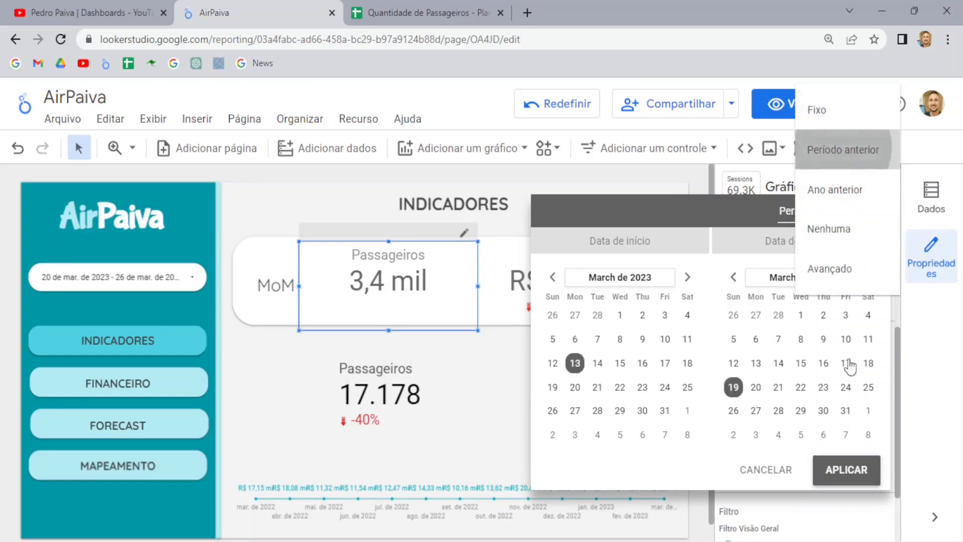
{"action": "left_click", "coordinate": [842, 472]}
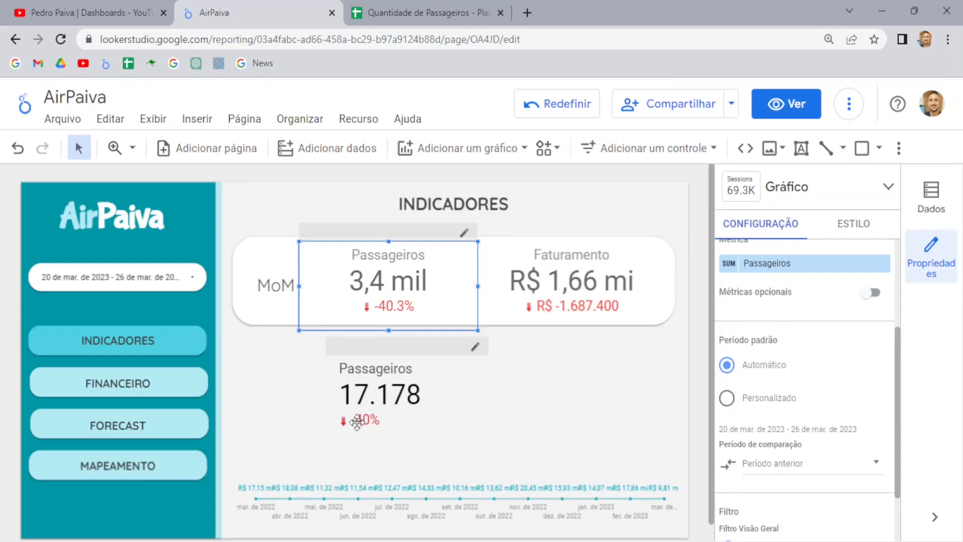
{"action": "left_click", "coordinate": [383, 382]}
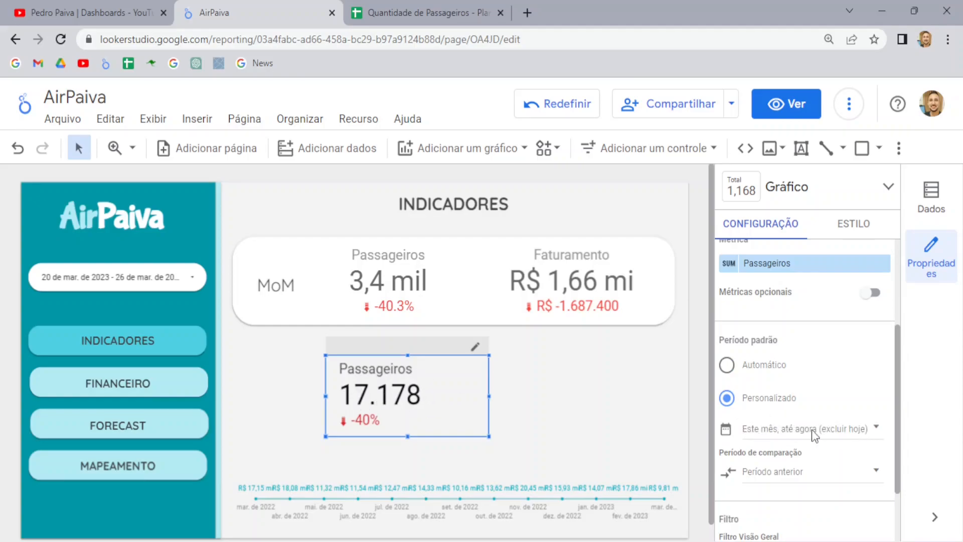
{"action": "left_click", "coordinate": [383, 295]}
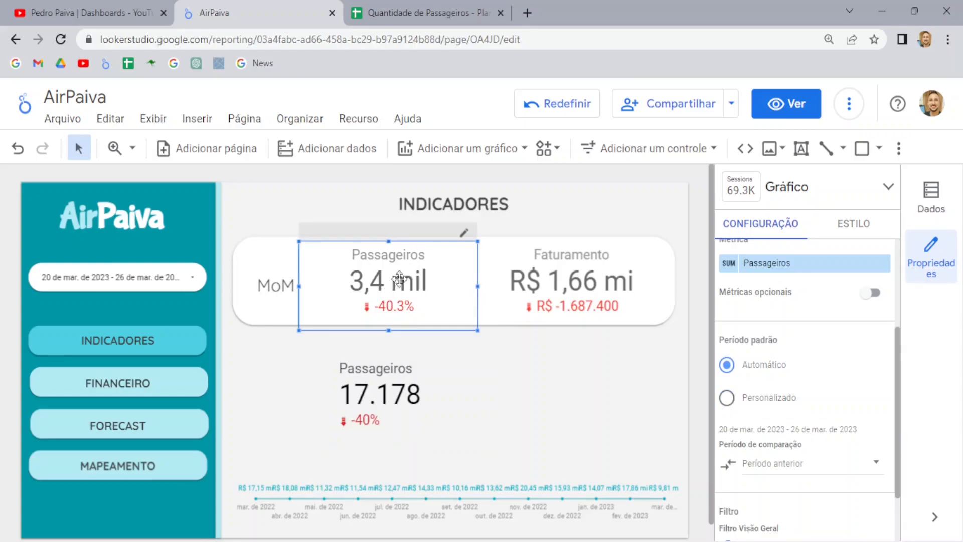
{"action": "left_click", "coordinate": [137, 267]}
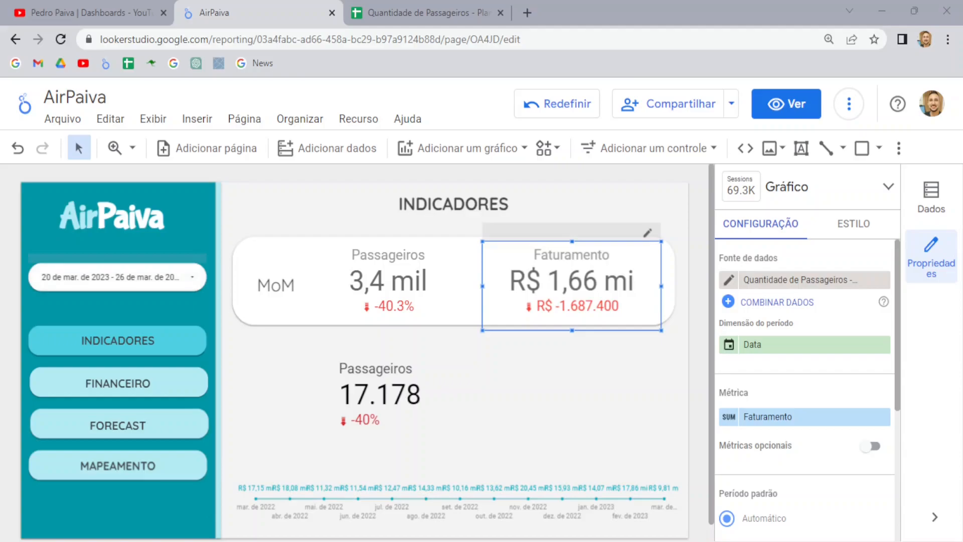
{"action": "left_click", "coordinate": [128, 269]}
- Change the MoM label in the white card to WoW
{"action": "left_click", "coordinate": [281, 284]}
{"action": "left_click_drag", "start_coordinate": [271, 285], "coordinate": [299, 285]}
{"action": "type", "text": "WoW"}
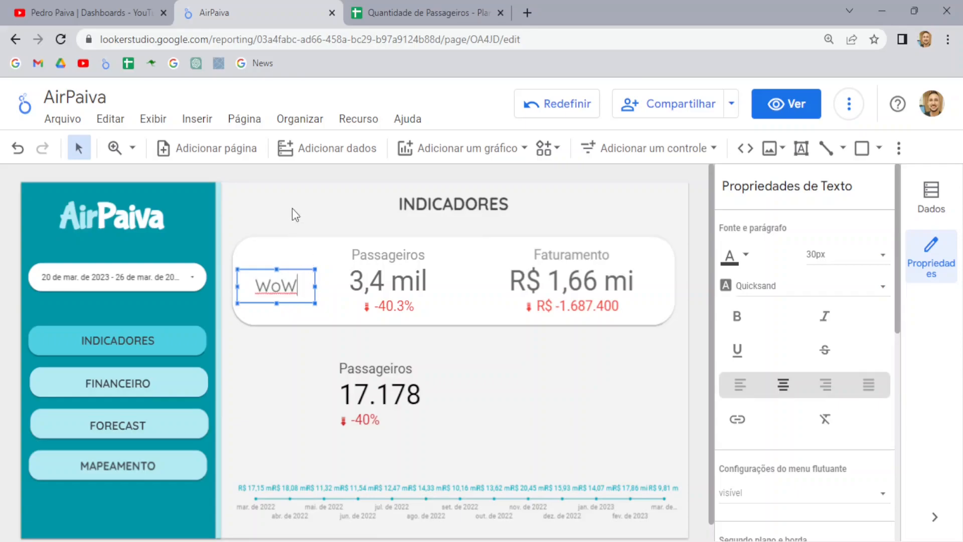
{"action": "left_click", "coordinate": [390, 266]}
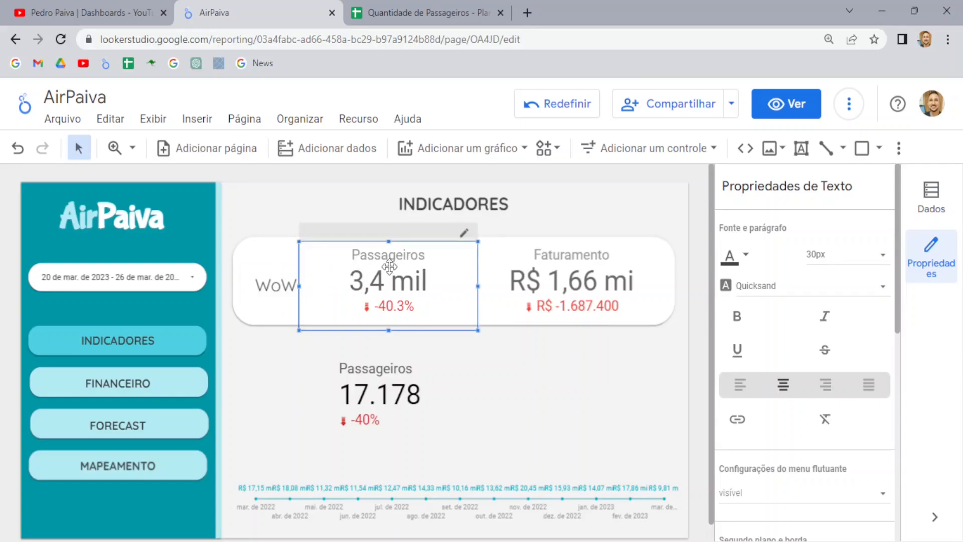
{"action": "left_click", "coordinate": [593, 292]}
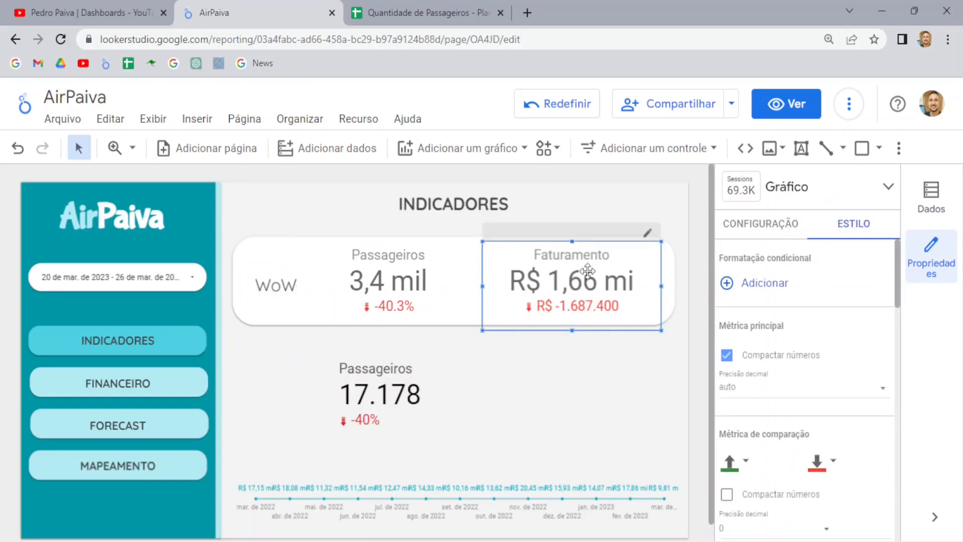
{"action": "scroll", "coordinate": [819, 326], "scroll_direction": "down", "scroll_amount": 5}
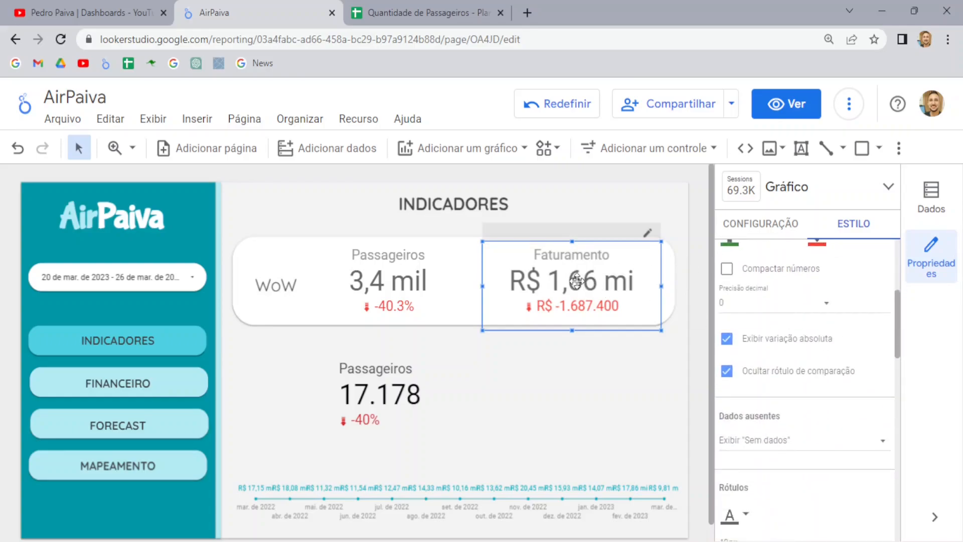
- Duplicate the WoW label, place the copy beside the lower Passageiros scorecard, and change its text to MoM
{"action": "left_click", "coordinate": [296, 286]}
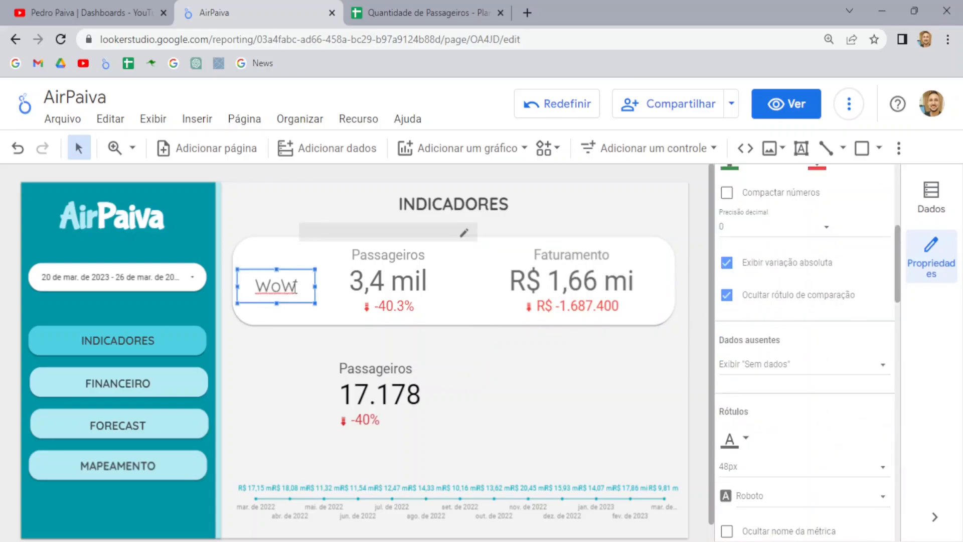
{"action": "key", "text": "ctrl+d"}
{"action": "left_click_drag", "start_coordinate": [296, 286], "coordinate": [254, 400]}
{"action": "type", "text": "Mo"}
{"action": "key", "text": "End"}
{"action": "key", "text": "BackSpace"}
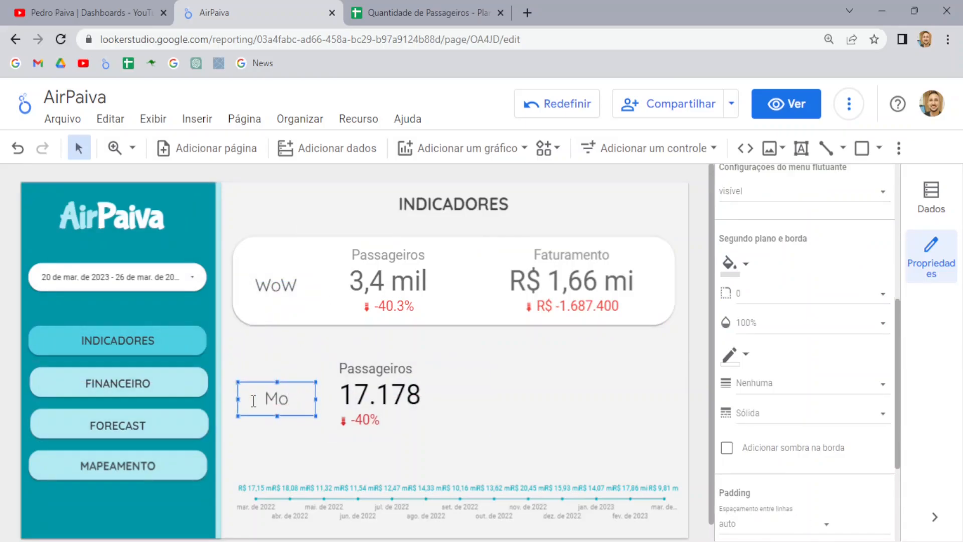
{"action": "type", "text": "M"}
{"action": "left_click", "coordinate": [702, 395]}
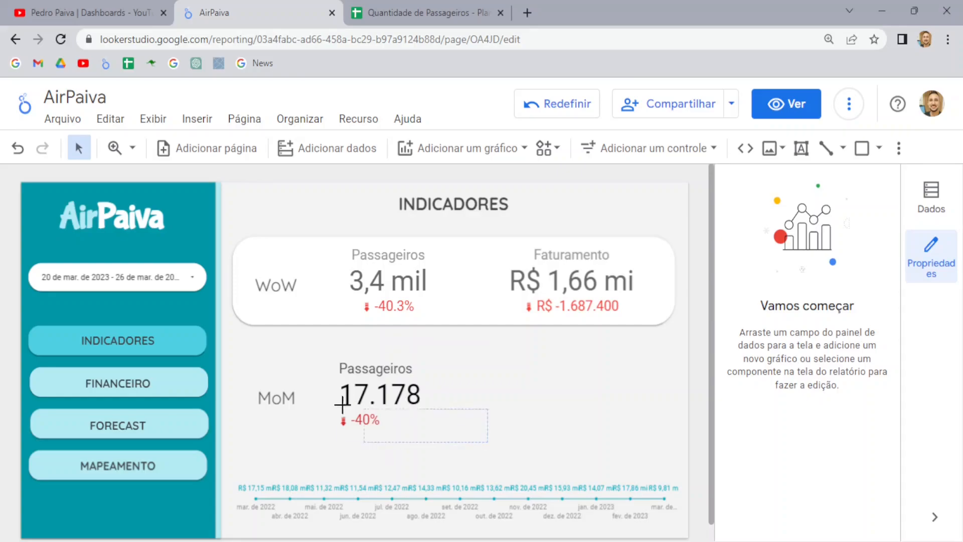
- Move the MoM label and the lower Passageiros scorecard up, closer beneath the white card
{"action": "left_click", "coordinate": [274, 391]}
{"action": "left_click_drag", "start_coordinate": [377, 396], "coordinate": [378, 381]}
{"action": "left_click_drag", "start_coordinate": [363, 413], "coordinate": [364, 395]}
{"action": "left_click", "coordinate": [392, 420]}
{"action": "left_click", "coordinate": [387, 367]}
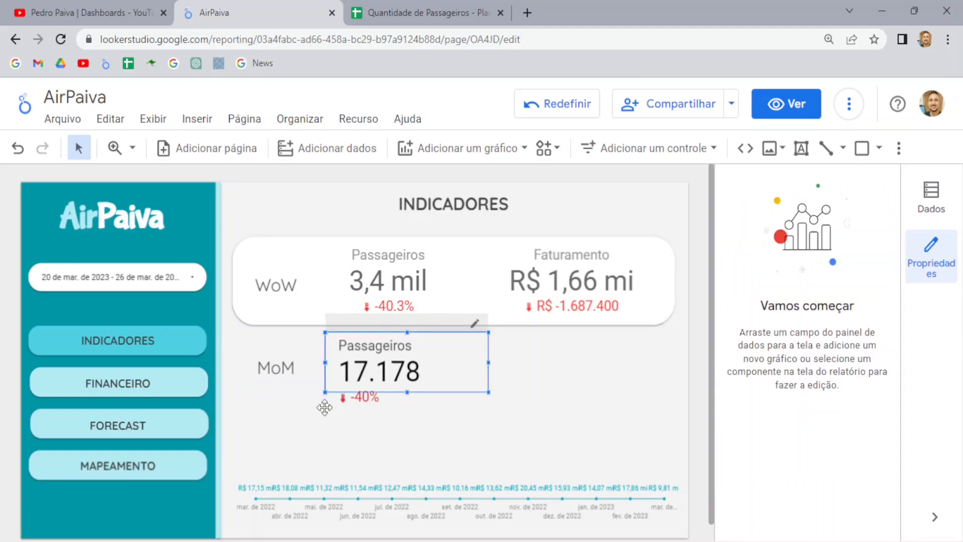
{"action": "left_click", "coordinate": [329, 426]}
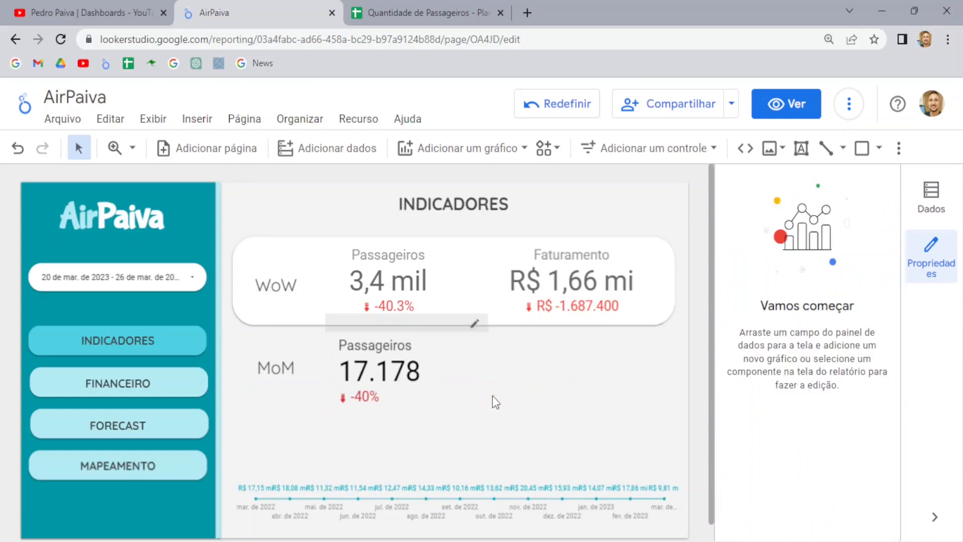
- Add a scorecard to the MoM row, beneath the white card's Faturamento scorecard
{"action": "left_click", "coordinate": [461, 150]}
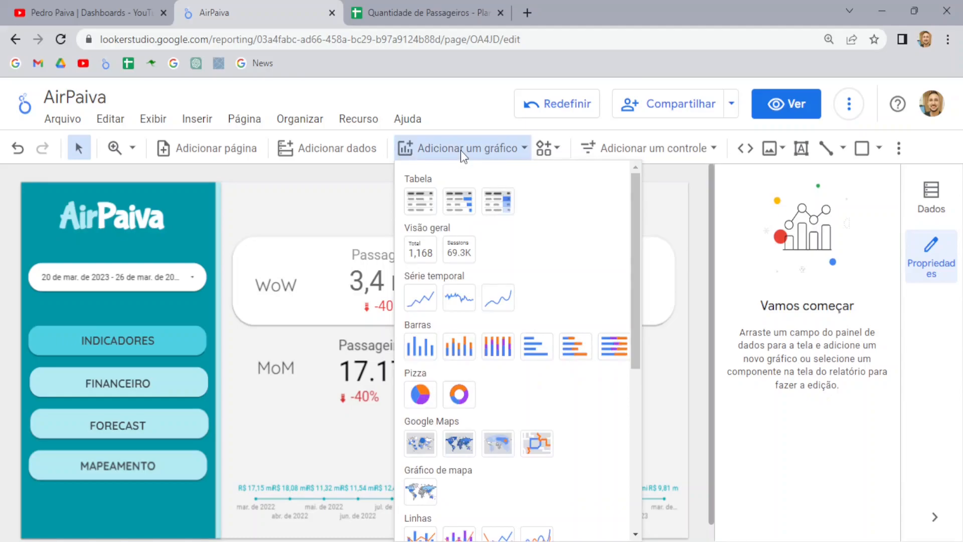
{"action": "left_click", "coordinate": [419, 256]}
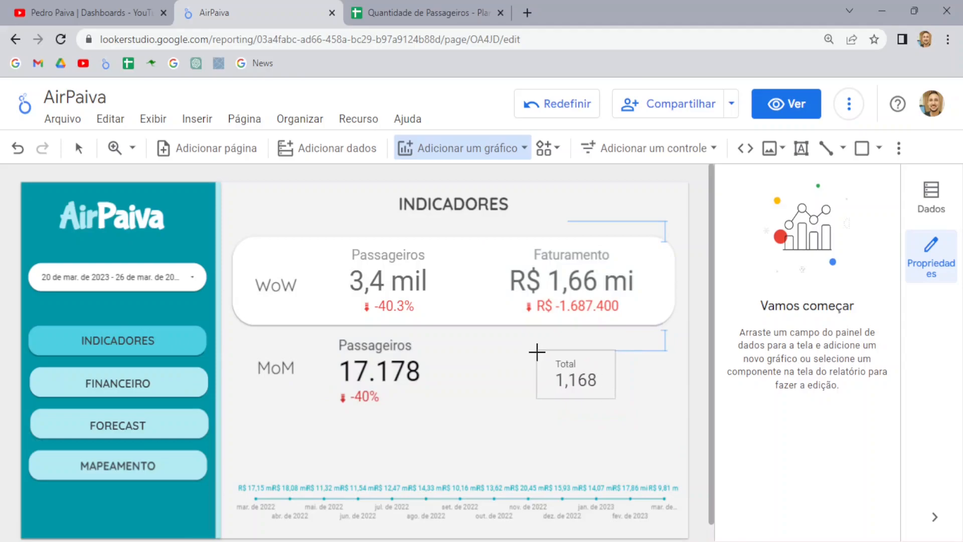
{"action": "left_click", "coordinate": [536, 351]}
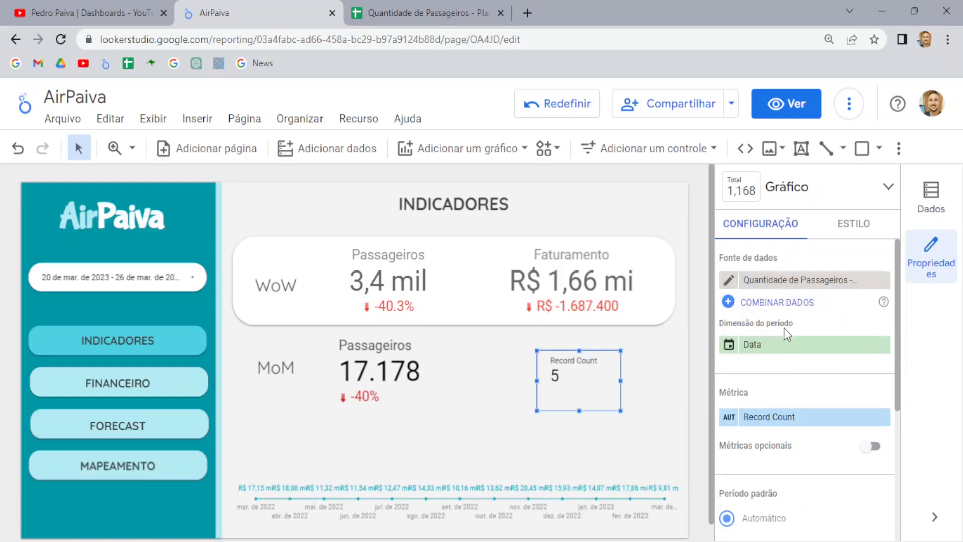
- Set the new scorecard's metric to Faturamento and widen the scorecard on both sides to fit its value
{"action": "scroll", "coordinate": [775, 357], "scroll_direction": "down", "scroll_amount": 2}
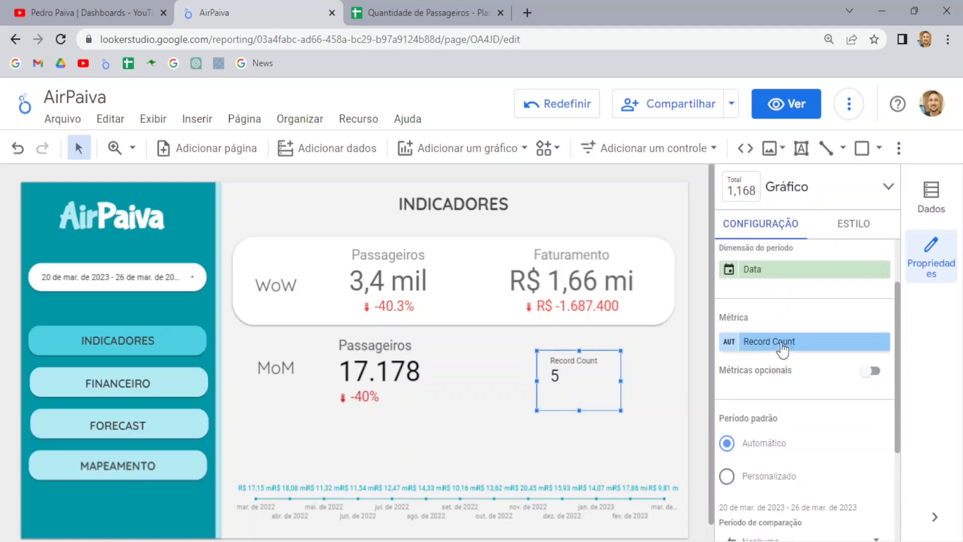
{"action": "left_click", "coordinate": [782, 339]}
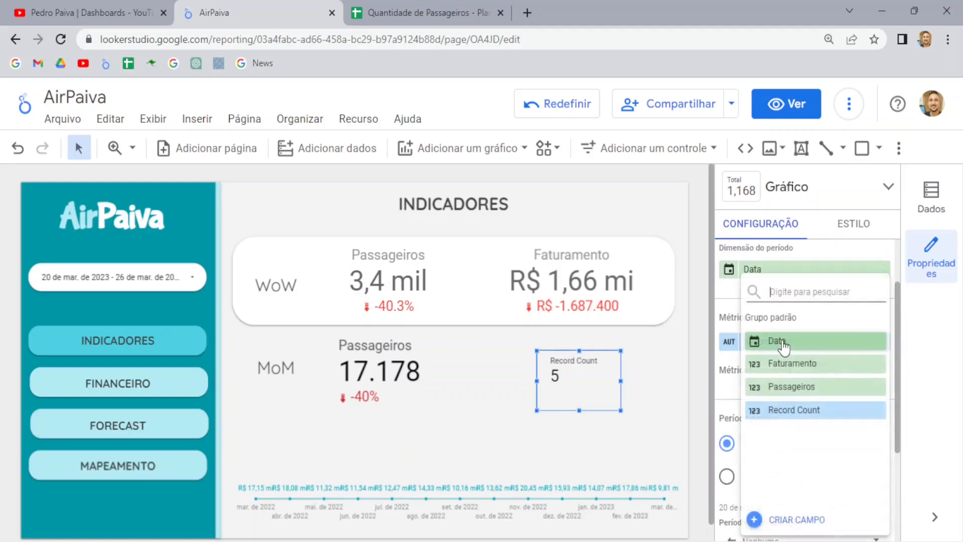
{"action": "left_click", "coordinate": [812, 363]}
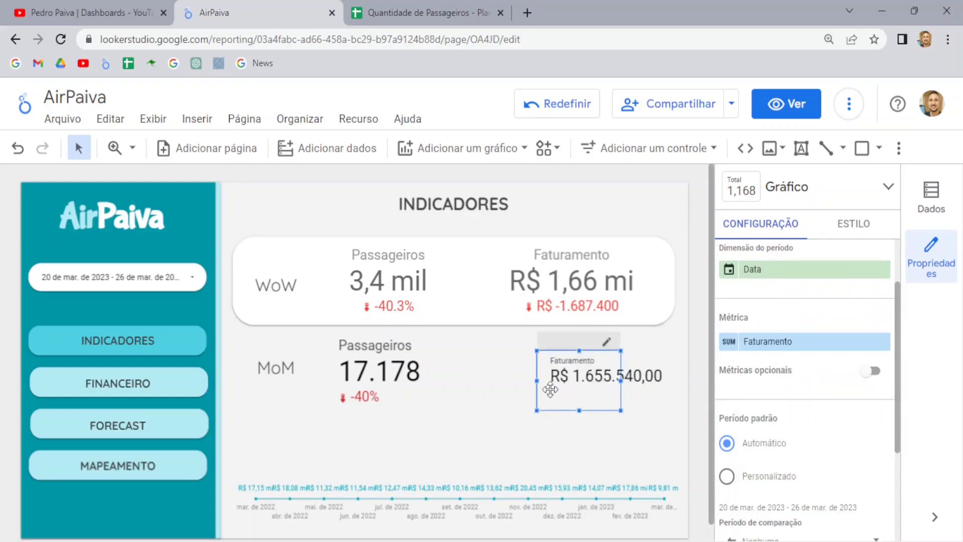
{"action": "left_click_drag", "start_coordinate": [536, 381], "coordinate": [496, 379]}
{"action": "left_click_drag", "start_coordinate": [621, 382], "coordinate": [666, 381]}
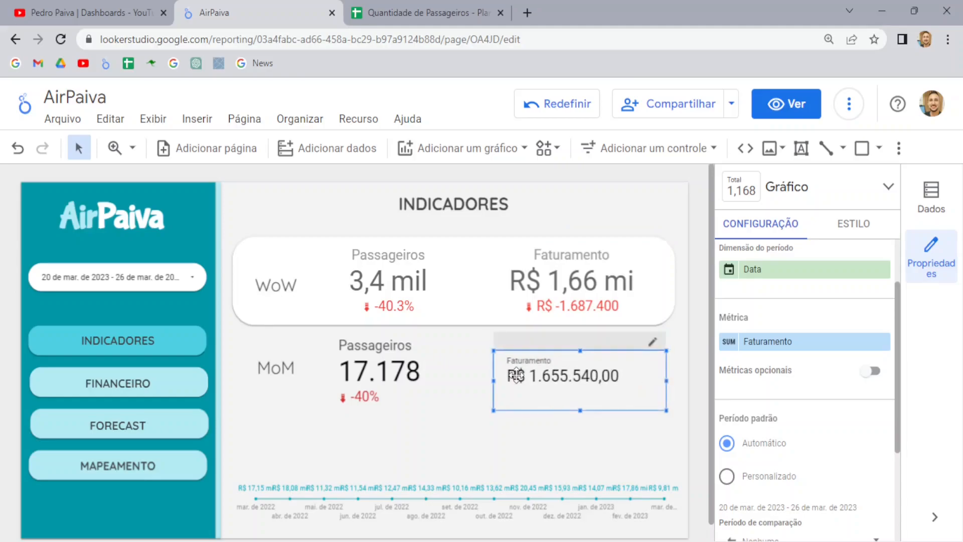
- Examine the Faturamento field's type in the Quantidade de Passageiros data source, then return to the report
{"action": "left_click", "coordinate": [354, 120]}
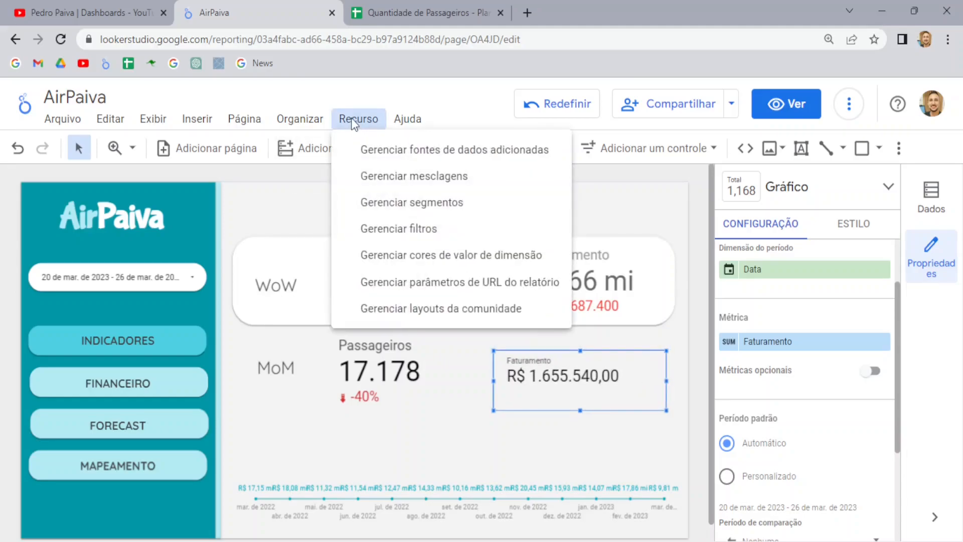
{"action": "left_click", "coordinate": [399, 150]}
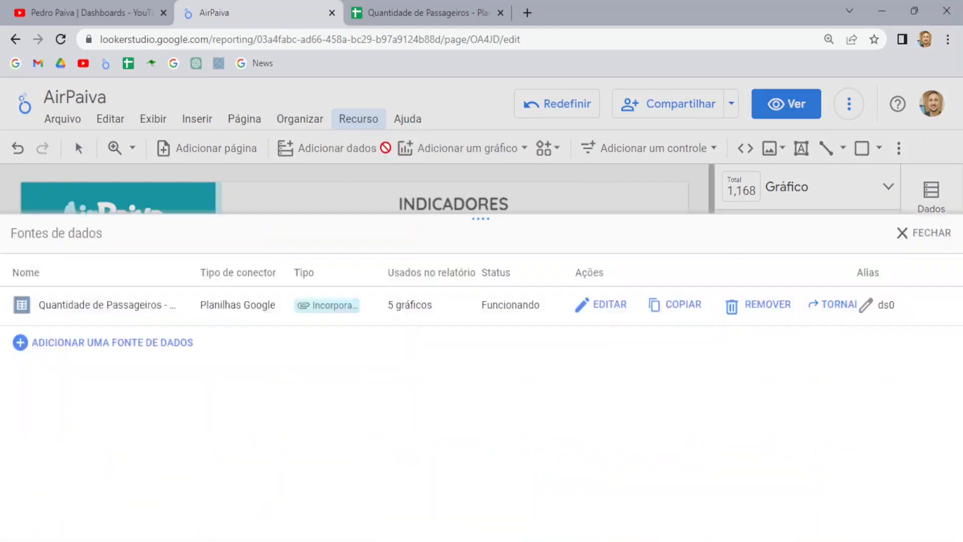
{"action": "left_click", "coordinate": [608, 226]}
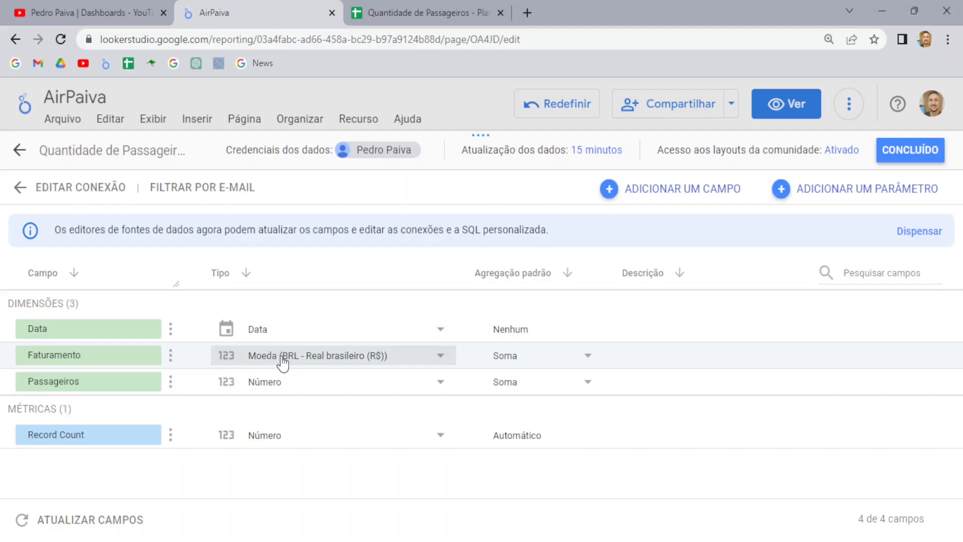
{"action": "left_click", "coordinate": [923, 150]}
{"action": "left_click", "coordinate": [925, 152]}
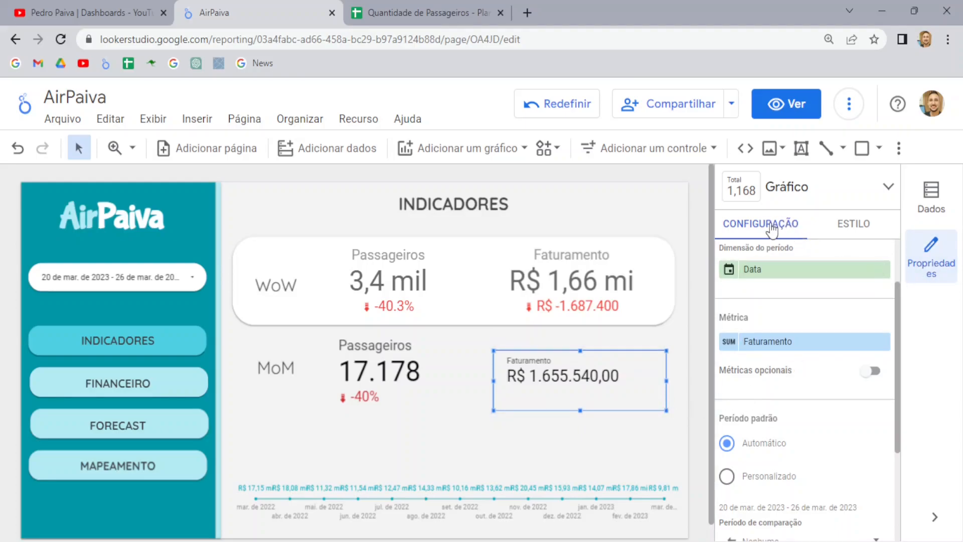
- Set the lower Faturamento scorecard's default period to Personalizado with the range Este mês, até agora, excluding today
{"action": "scroll", "coordinate": [814, 393], "scroll_direction": "down", "scroll_amount": 3}
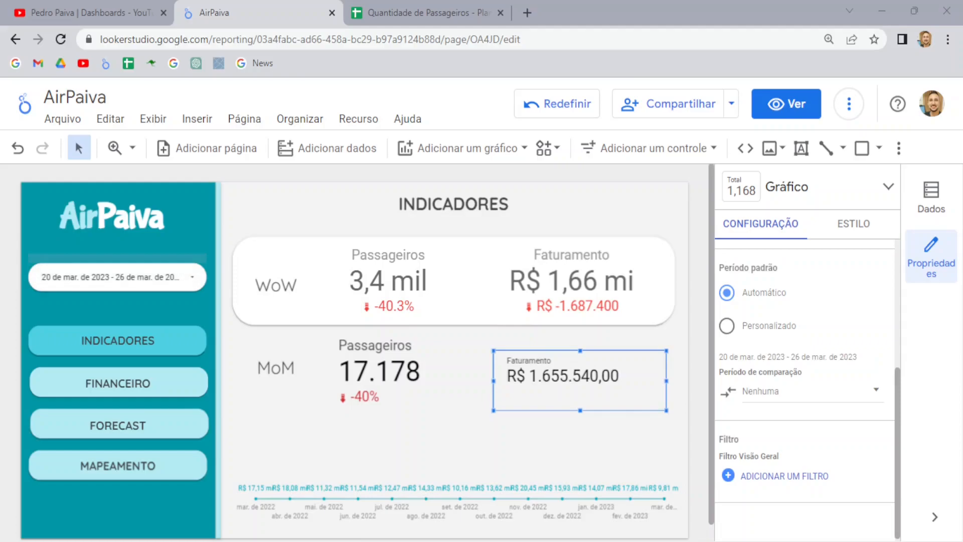
{"action": "left_click", "coordinate": [190, 274]}
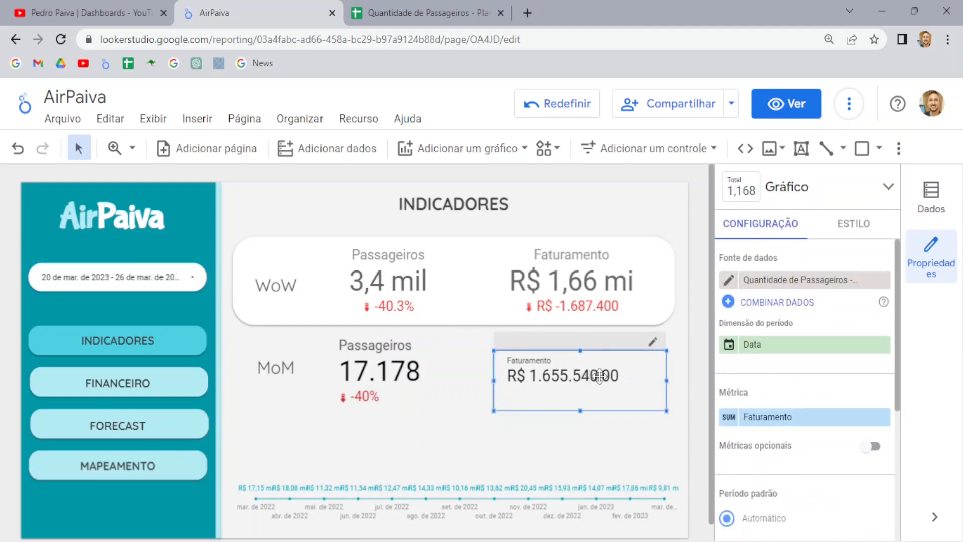
{"action": "scroll", "coordinate": [817, 344], "scroll_direction": "down", "scroll_amount": 1}
{"action": "scroll", "coordinate": [816, 345], "scroll_direction": "down", "scroll_amount": 3}
{"action": "left_click", "coordinate": [727, 323]}
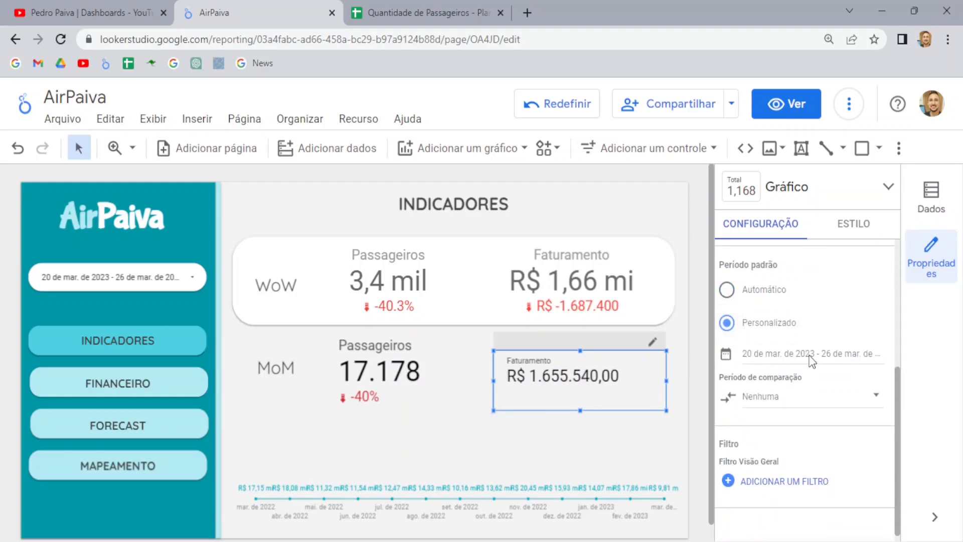
{"action": "left_click", "coordinate": [811, 355]}
{"action": "left_click", "coordinate": [854, 218]}
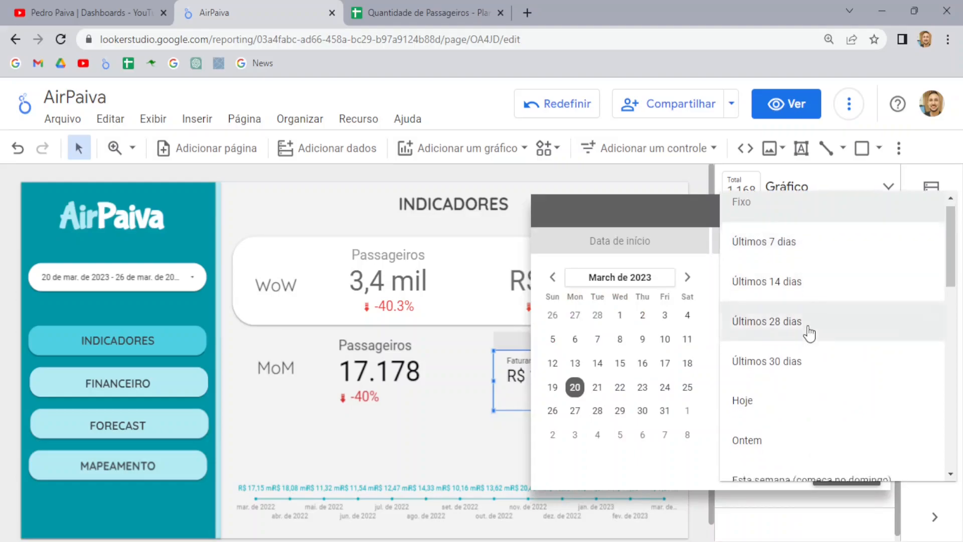
{"action": "scroll", "coordinate": [809, 334], "scroll_direction": "down", "scroll_amount": 4}
{"action": "scroll", "coordinate": [818, 358], "scroll_direction": "down", "scroll_amount": 2}
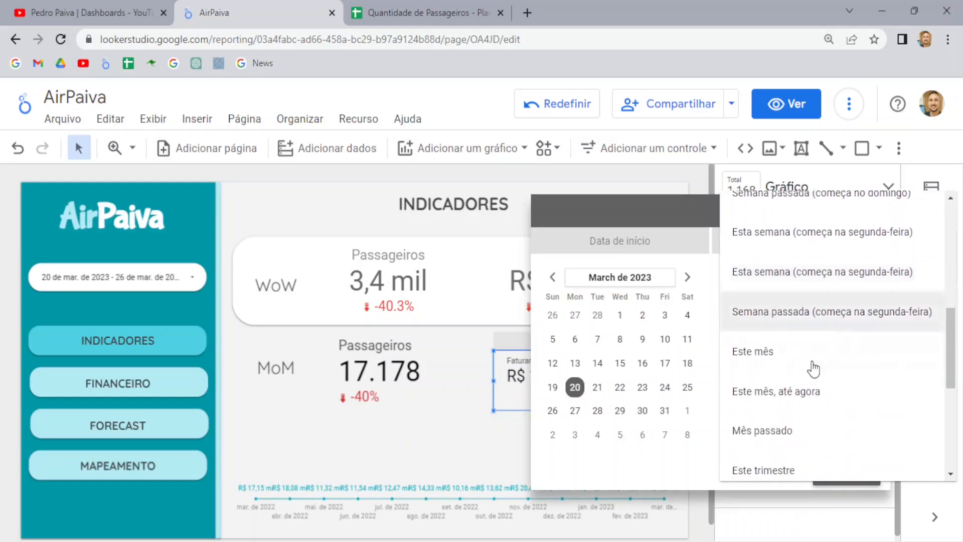
{"action": "left_click", "coordinate": [782, 391]}
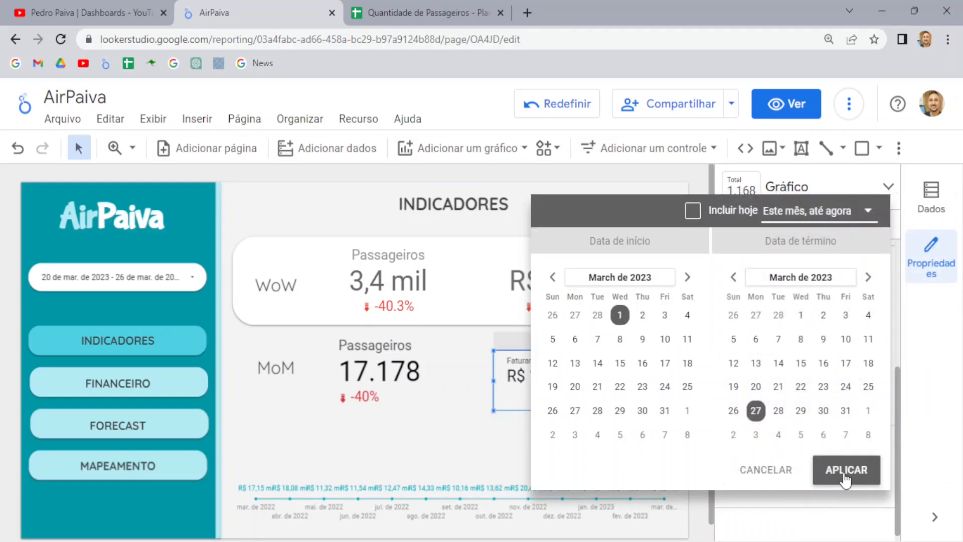
{"action": "left_click", "coordinate": [756, 410]}
{"action": "left_click", "coordinate": [847, 469]}
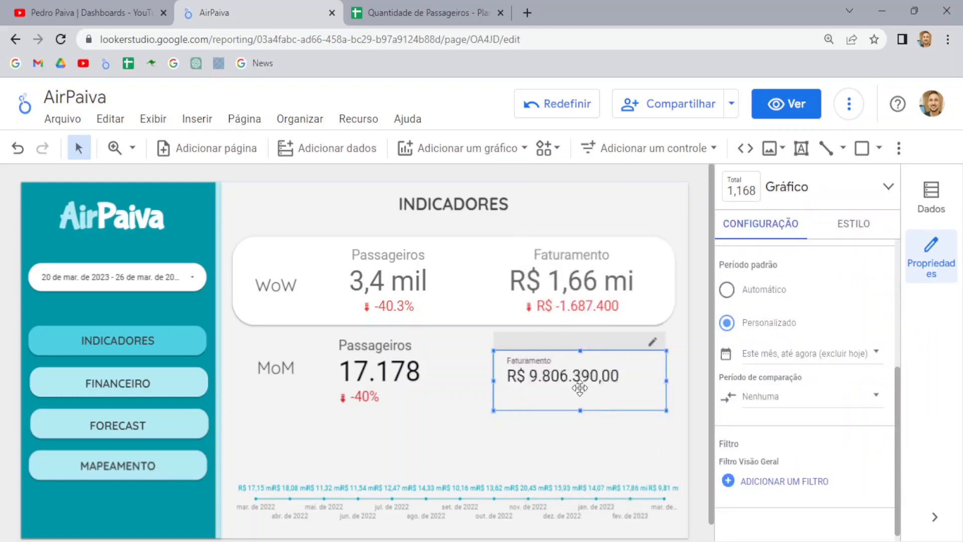
- Check the white card's Faturamento comparison setting and set the lower Faturamento scorecard's comparison period to Ano anterior
{"action": "left_click", "coordinate": [571, 280]}
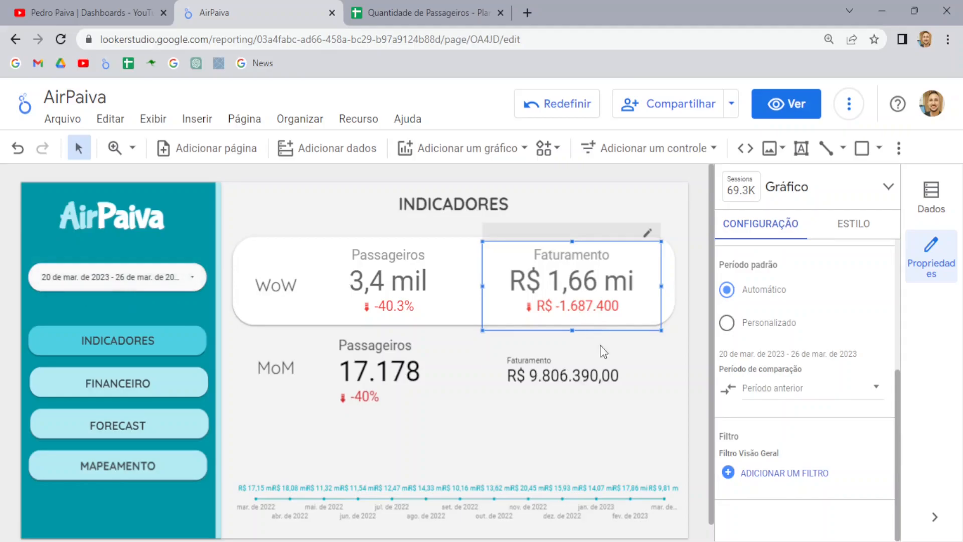
{"action": "left_click", "coordinate": [591, 363]}
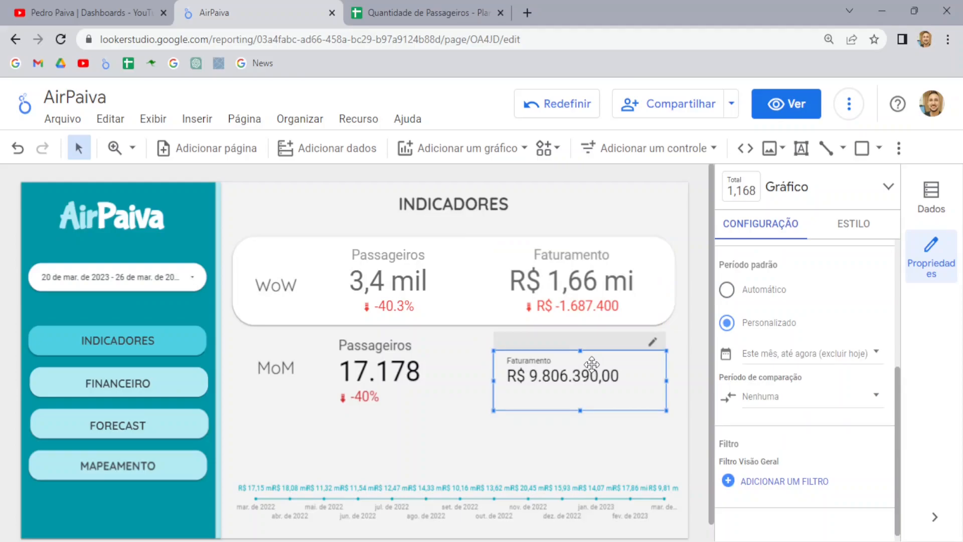
{"action": "left_click", "coordinate": [791, 407]}
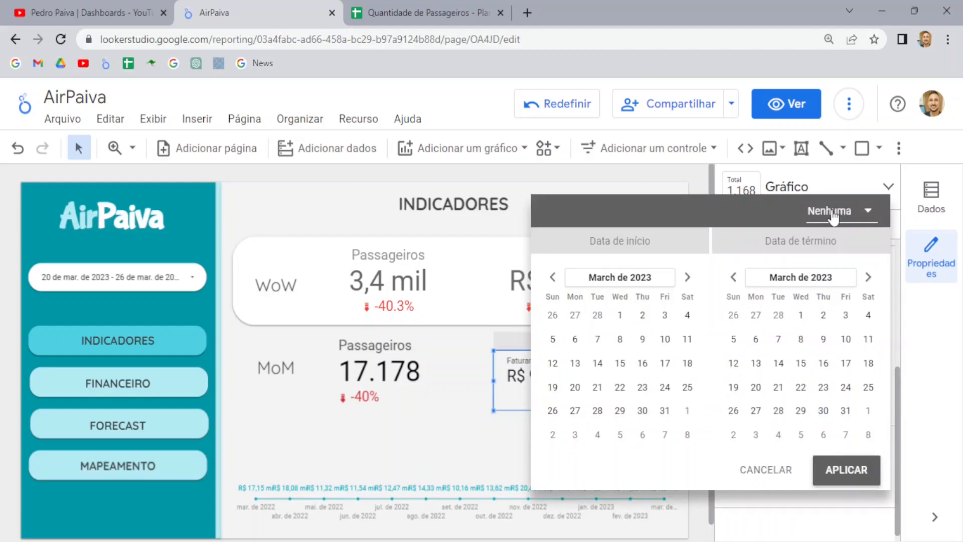
{"action": "left_click", "coordinate": [835, 221]}
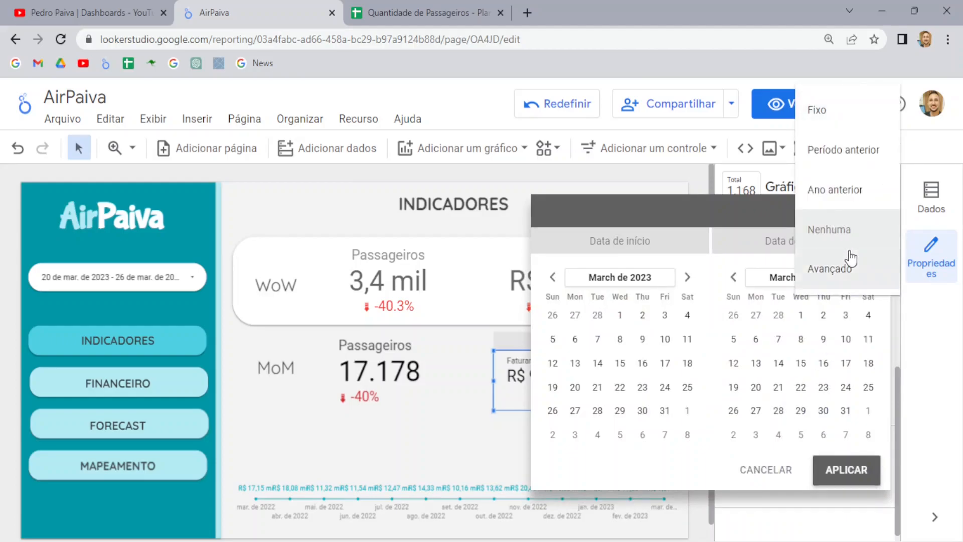
{"action": "left_click", "coordinate": [859, 195]}
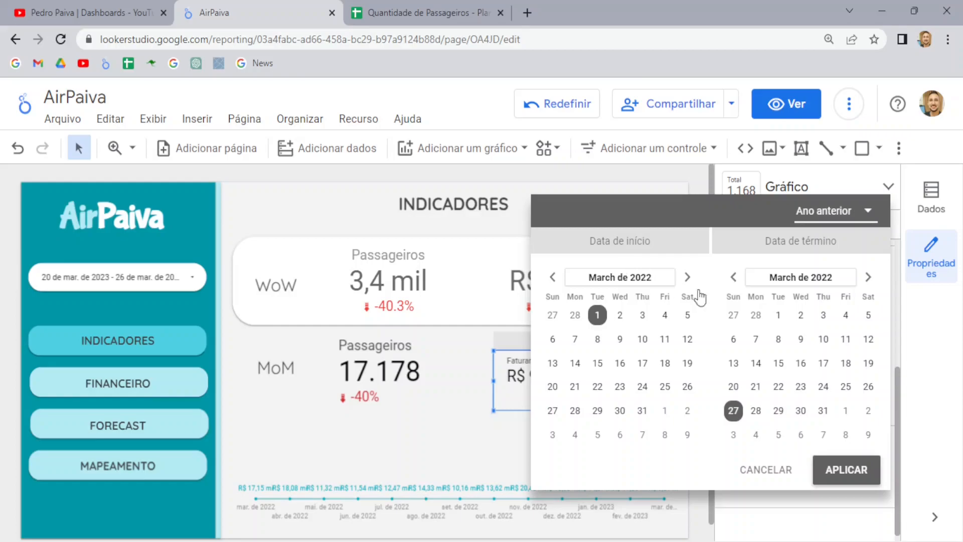
{"action": "left_click", "coordinate": [840, 476]}
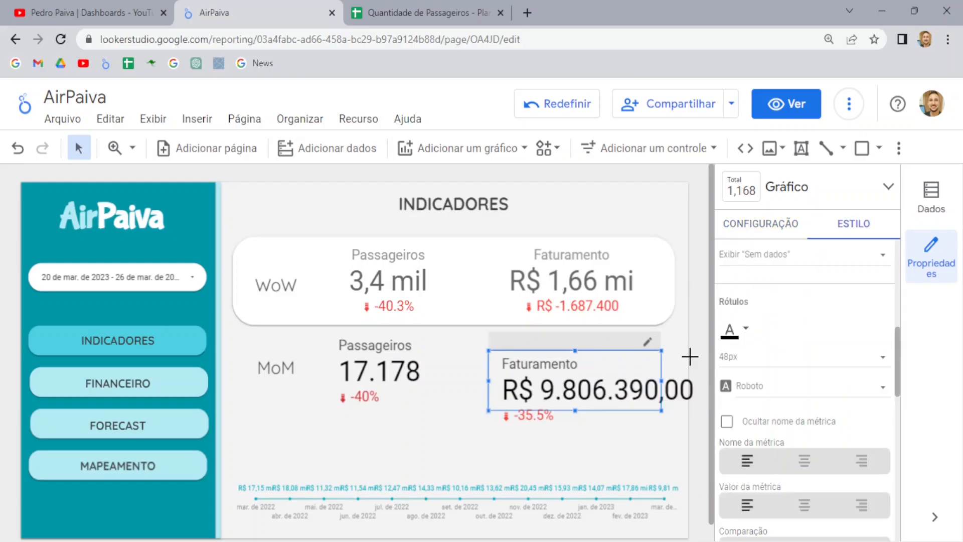
- Turn on Compactar números for the main metric of the lower Faturamento scorecard
{"action": "key", "text": "Escape"}
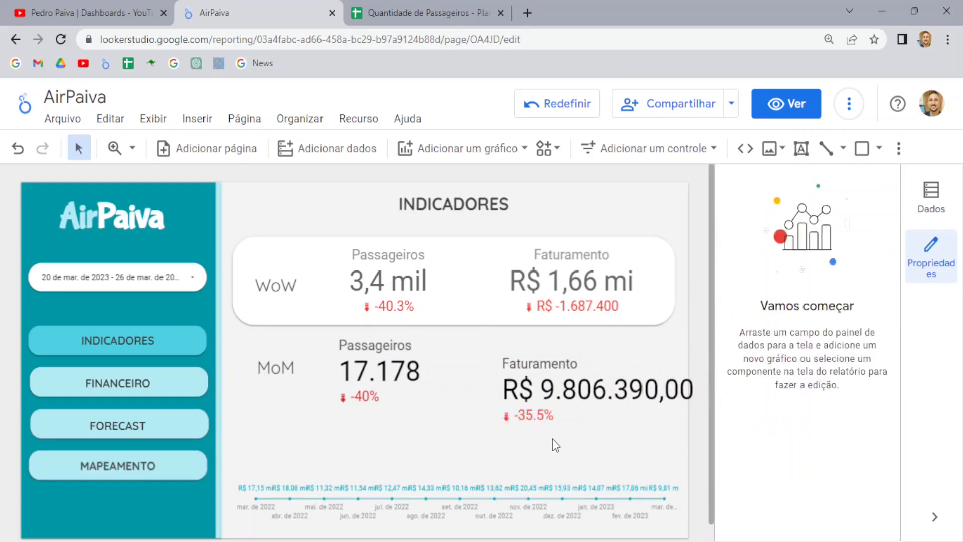
{"action": "left_click", "coordinate": [599, 377]}
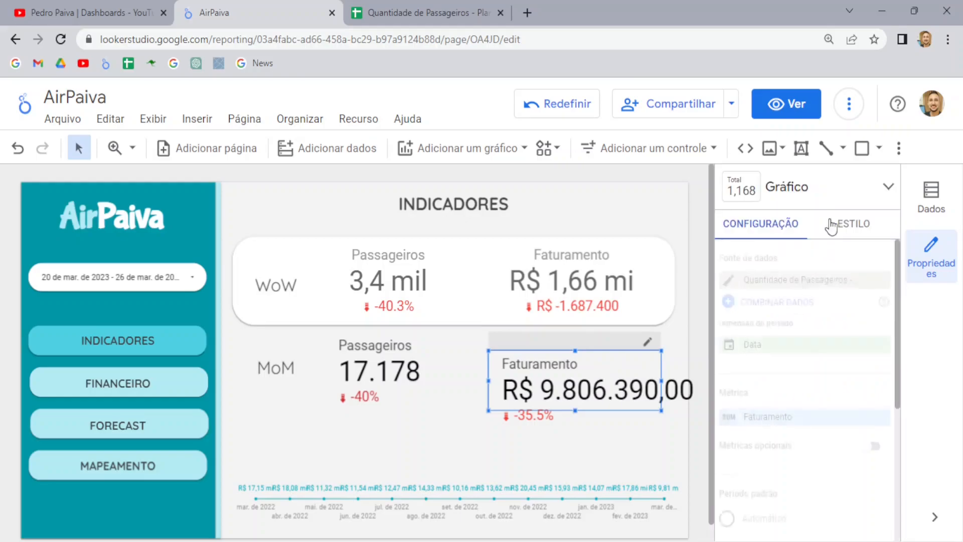
{"action": "left_click", "coordinate": [852, 225]}
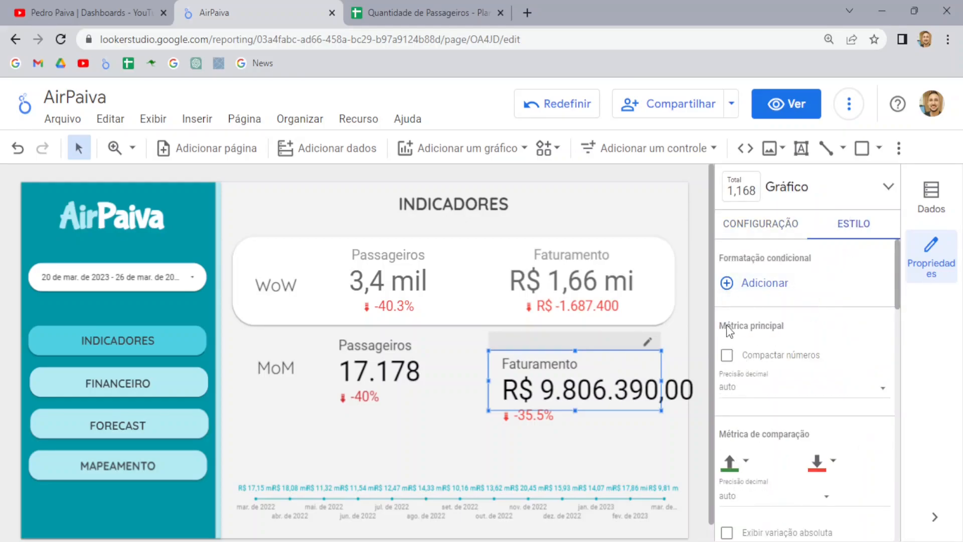
{"action": "left_click", "coordinate": [726, 355]}
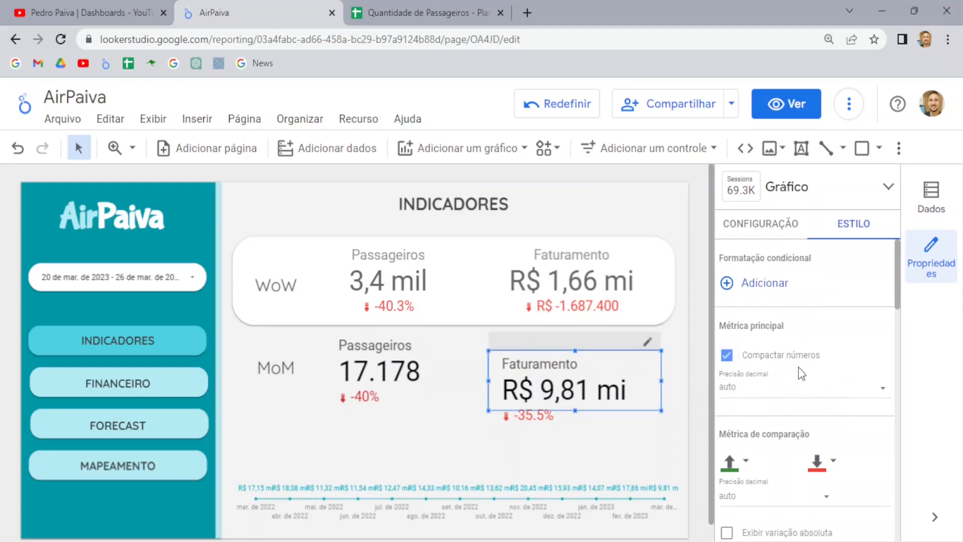
- Set the comparison metric's decimal precision to 0 and extend the lower Faturamento scorecard downward to enclose its comparison value
{"action": "scroll", "coordinate": [807, 361], "scroll_direction": "down", "scroll_amount": 3}
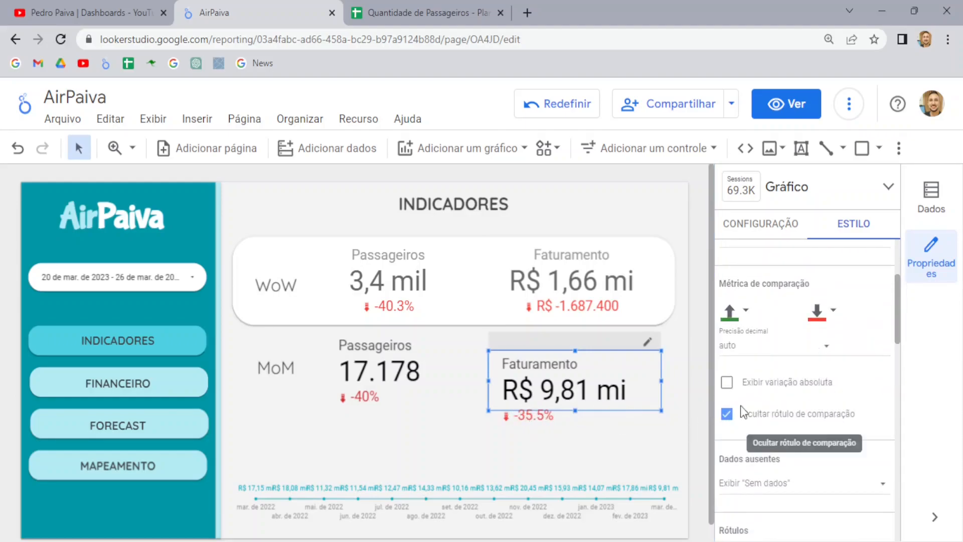
{"action": "left_click", "coordinate": [736, 347]}
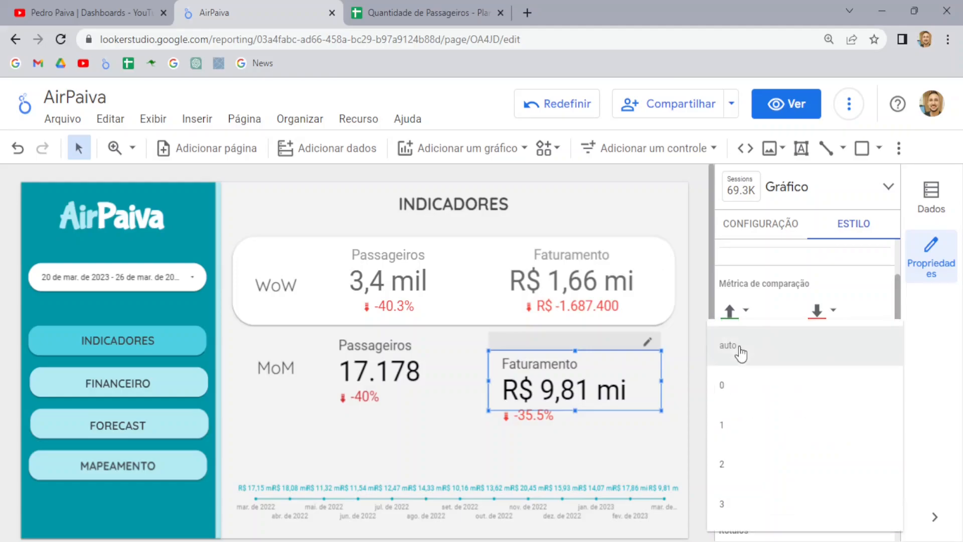
{"action": "left_click", "coordinate": [733, 390]}
{"action": "left_click_drag", "start_coordinate": [575, 410], "coordinate": [573, 432]}
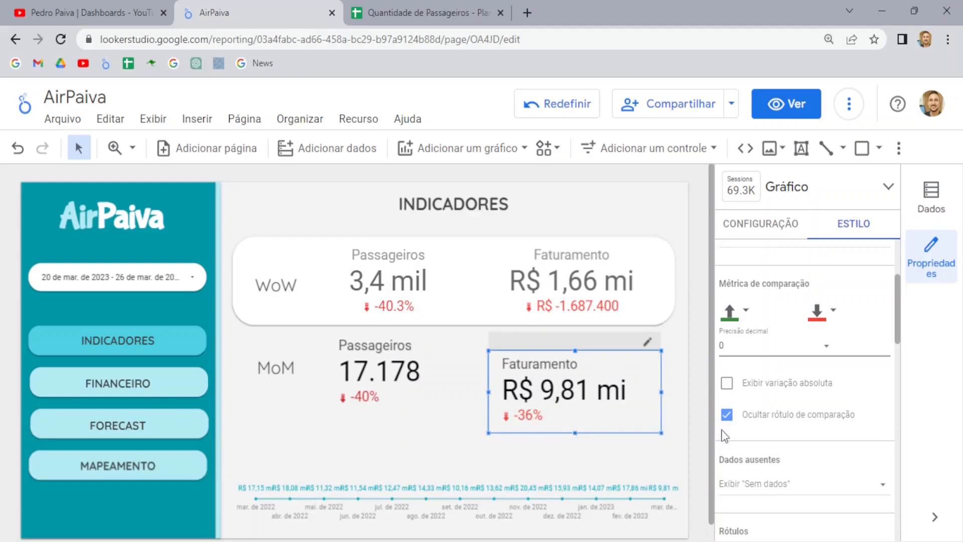
- Briefly try Exibir variação absoluta on the lower Faturamento scorecard, turn it off again, and shift the scorecard slightly up and to the right
{"action": "left_click", "coordinate": [727, 383]}
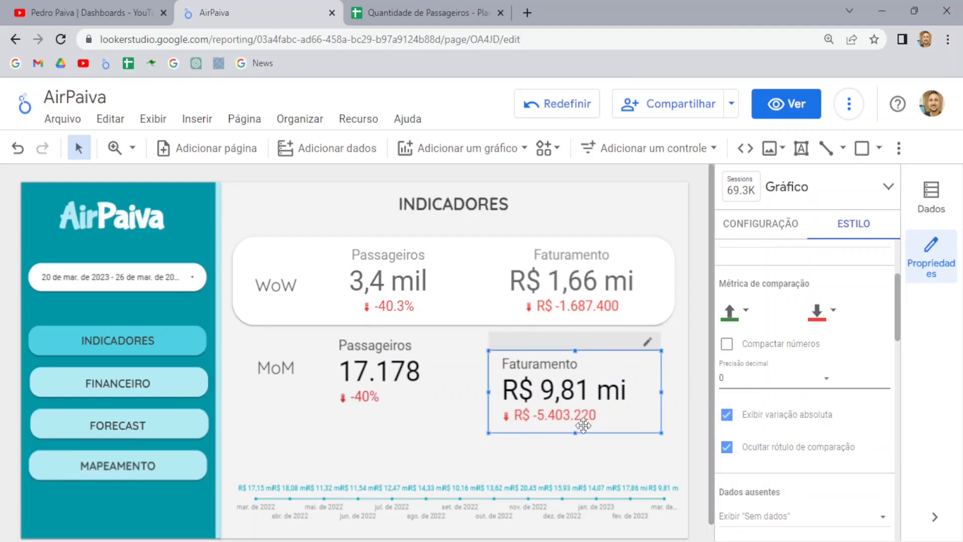
{"action": "left_click", "coordinate": [727, 415]}
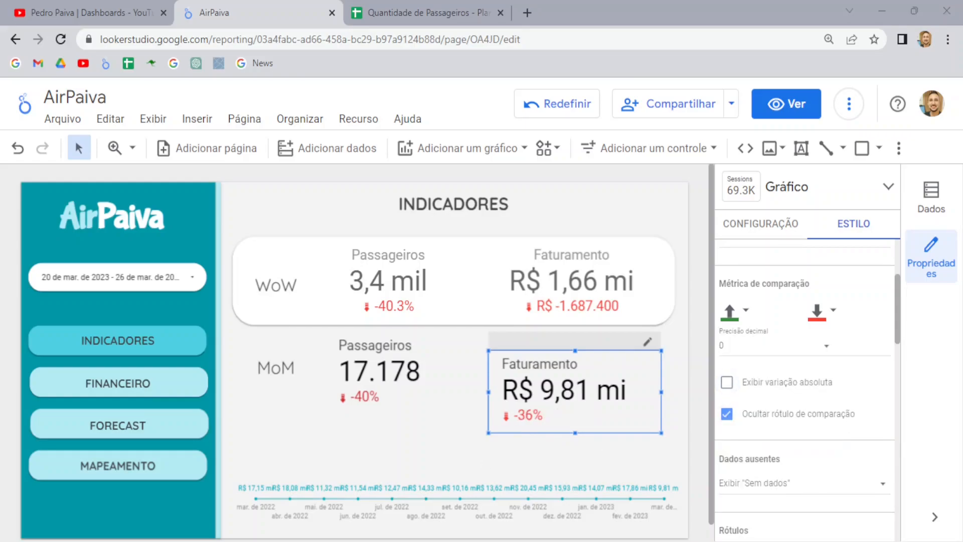
{"action": "left_click_drag", "start_coordinate": [596, 341], "coordinate": [605, 339]}
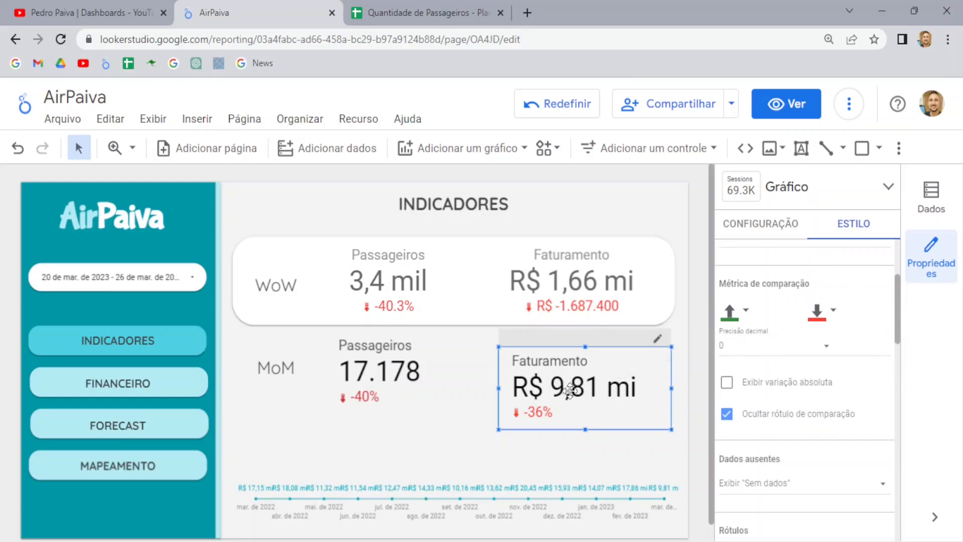
- Change the lower Faturamento scorecard's comparison period to Avançado, with the start date set to Hoje Menos 15 Dias
{"action": "left_click", "coordinate": [769, 230]}
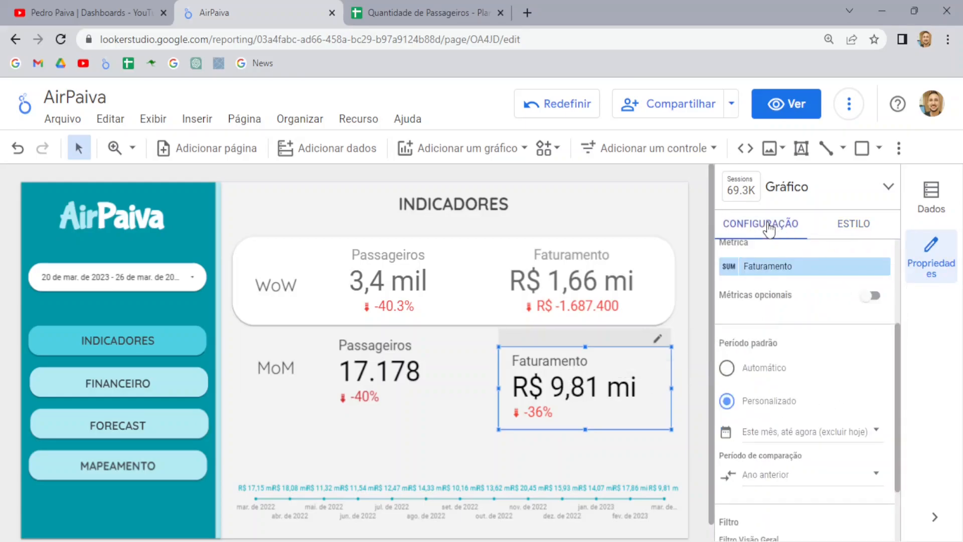
{"action": "scroll", "coordinate": [805, 315], "scroll_direction": "down", "scroll_amount": 2}
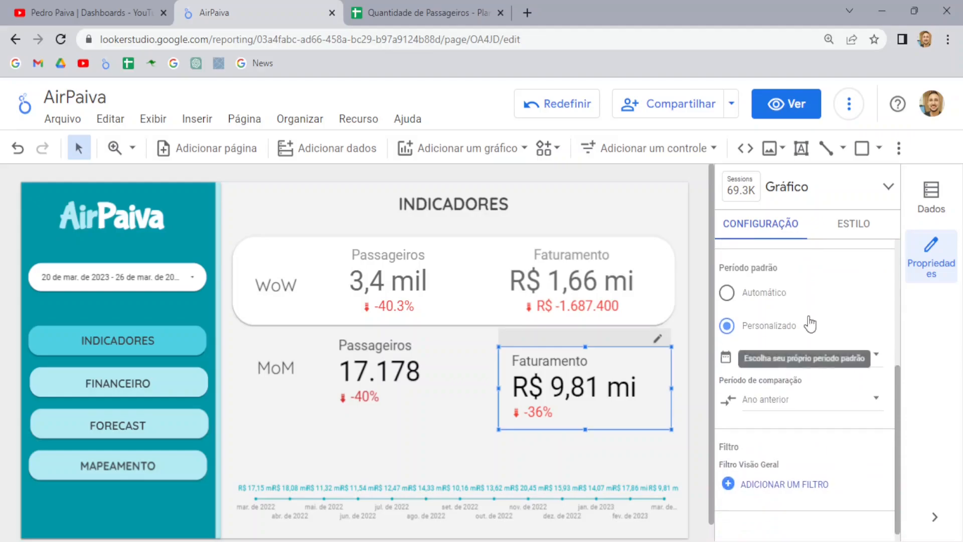
{"action": "left_click", "coordinate": [785, 401]}
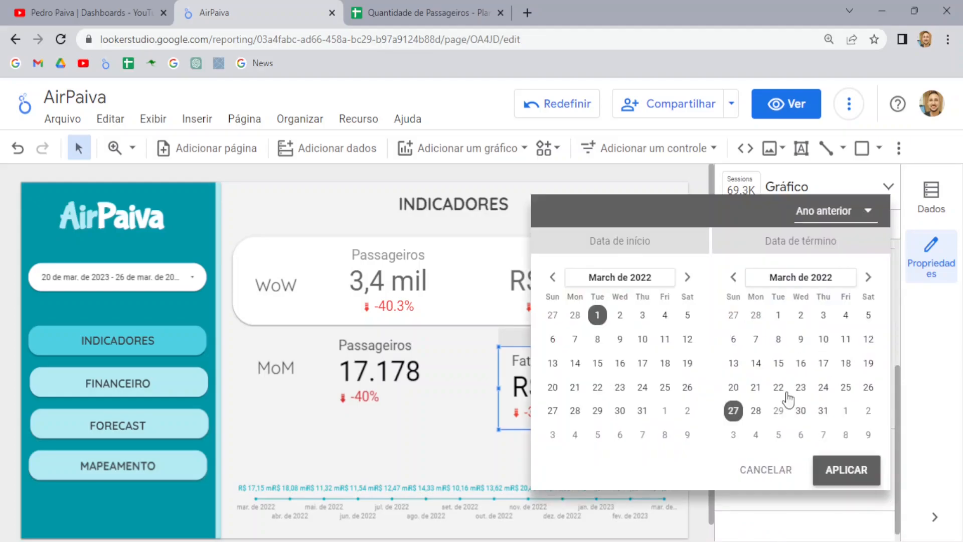
{"action": "left_click", "coordinate": [853, 212]}
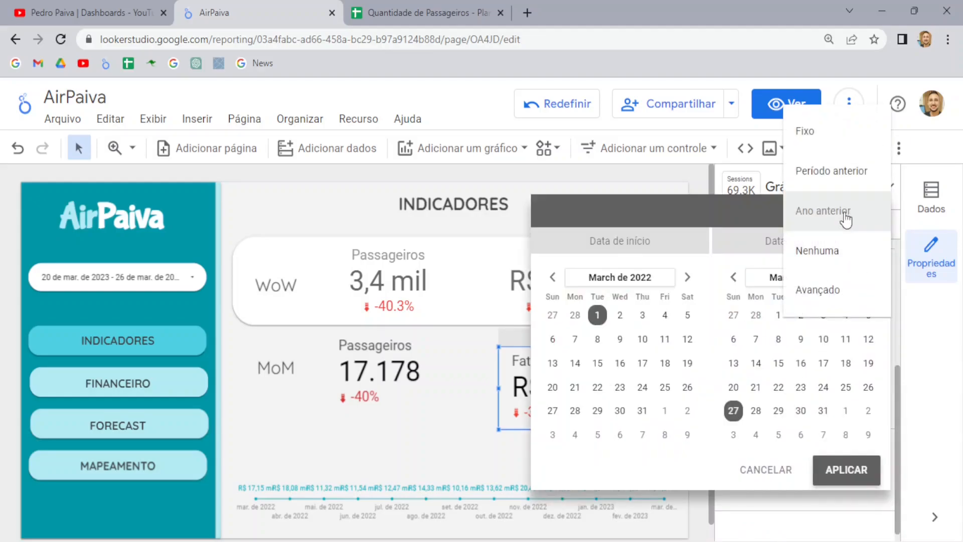
{"action": "left_click", "coordinate": [824, 292]}
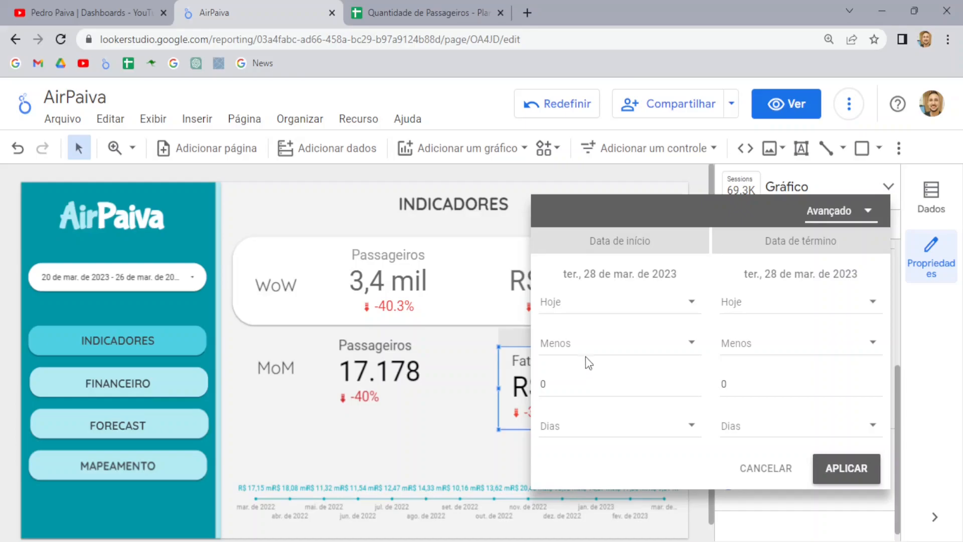
{"action": "left_click", "coordinate": [554, 383]}
{"action": "key", "text": "BackSpace"}
{"action": "type", "text": "15"}
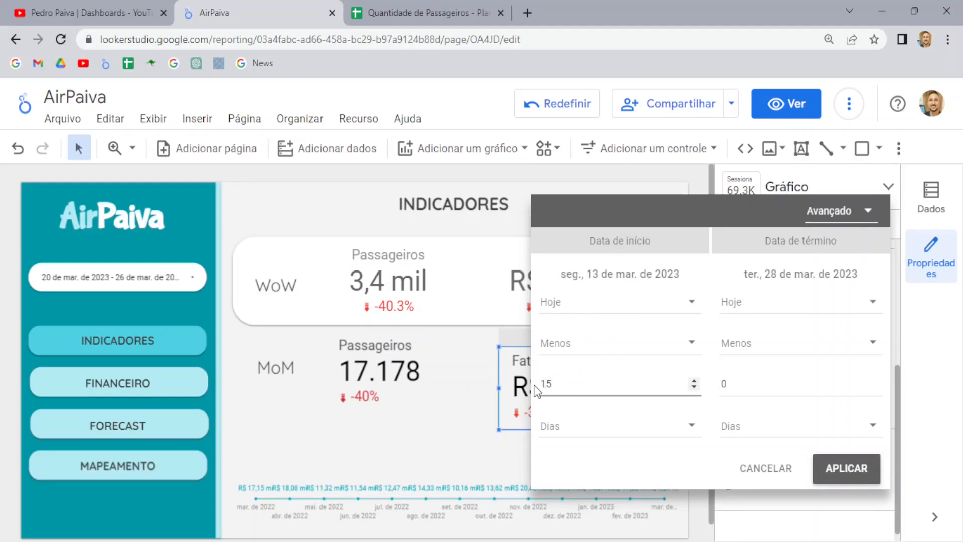
{"action": "left_click", "coordinate": [846, 468]}
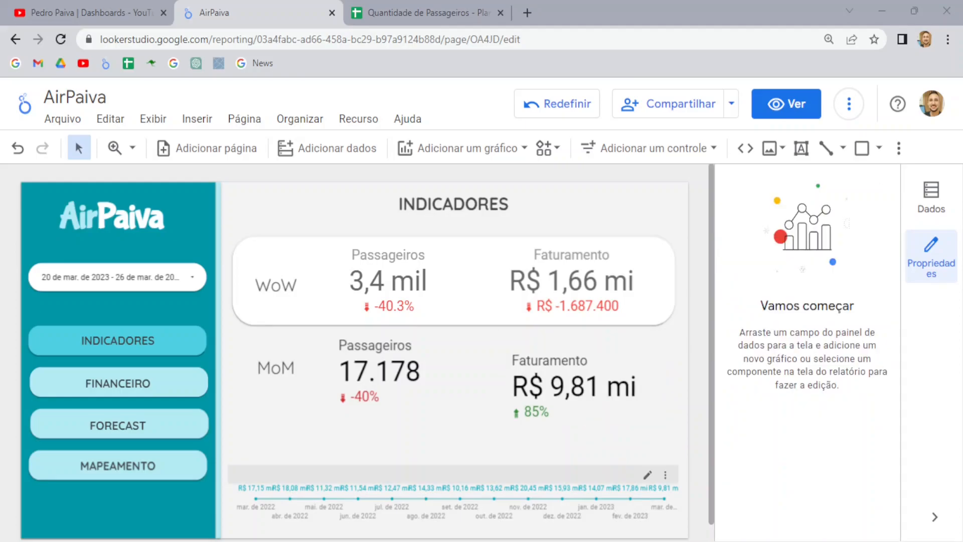
- Switch to the YouTube channel's videos page
{"action": "left_click", "coordinate": [114, 11]}
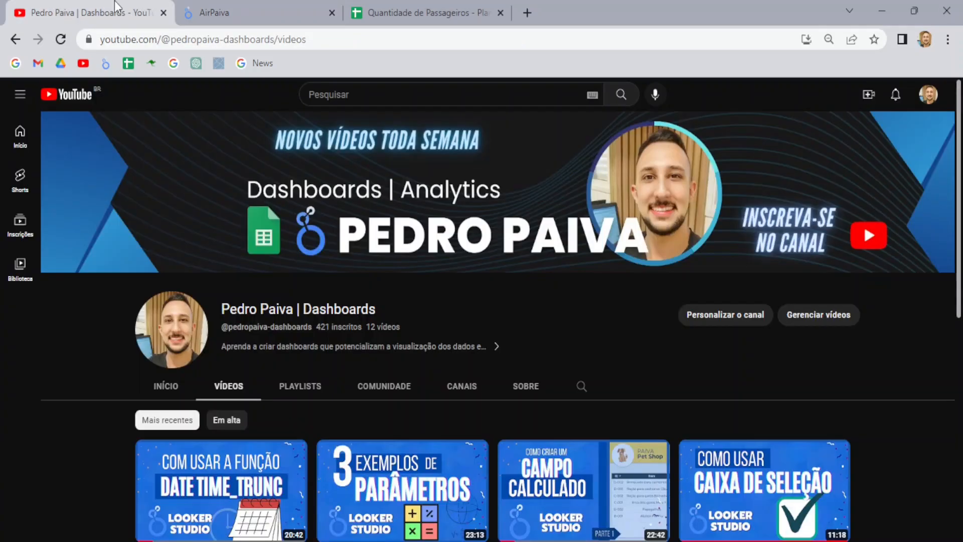